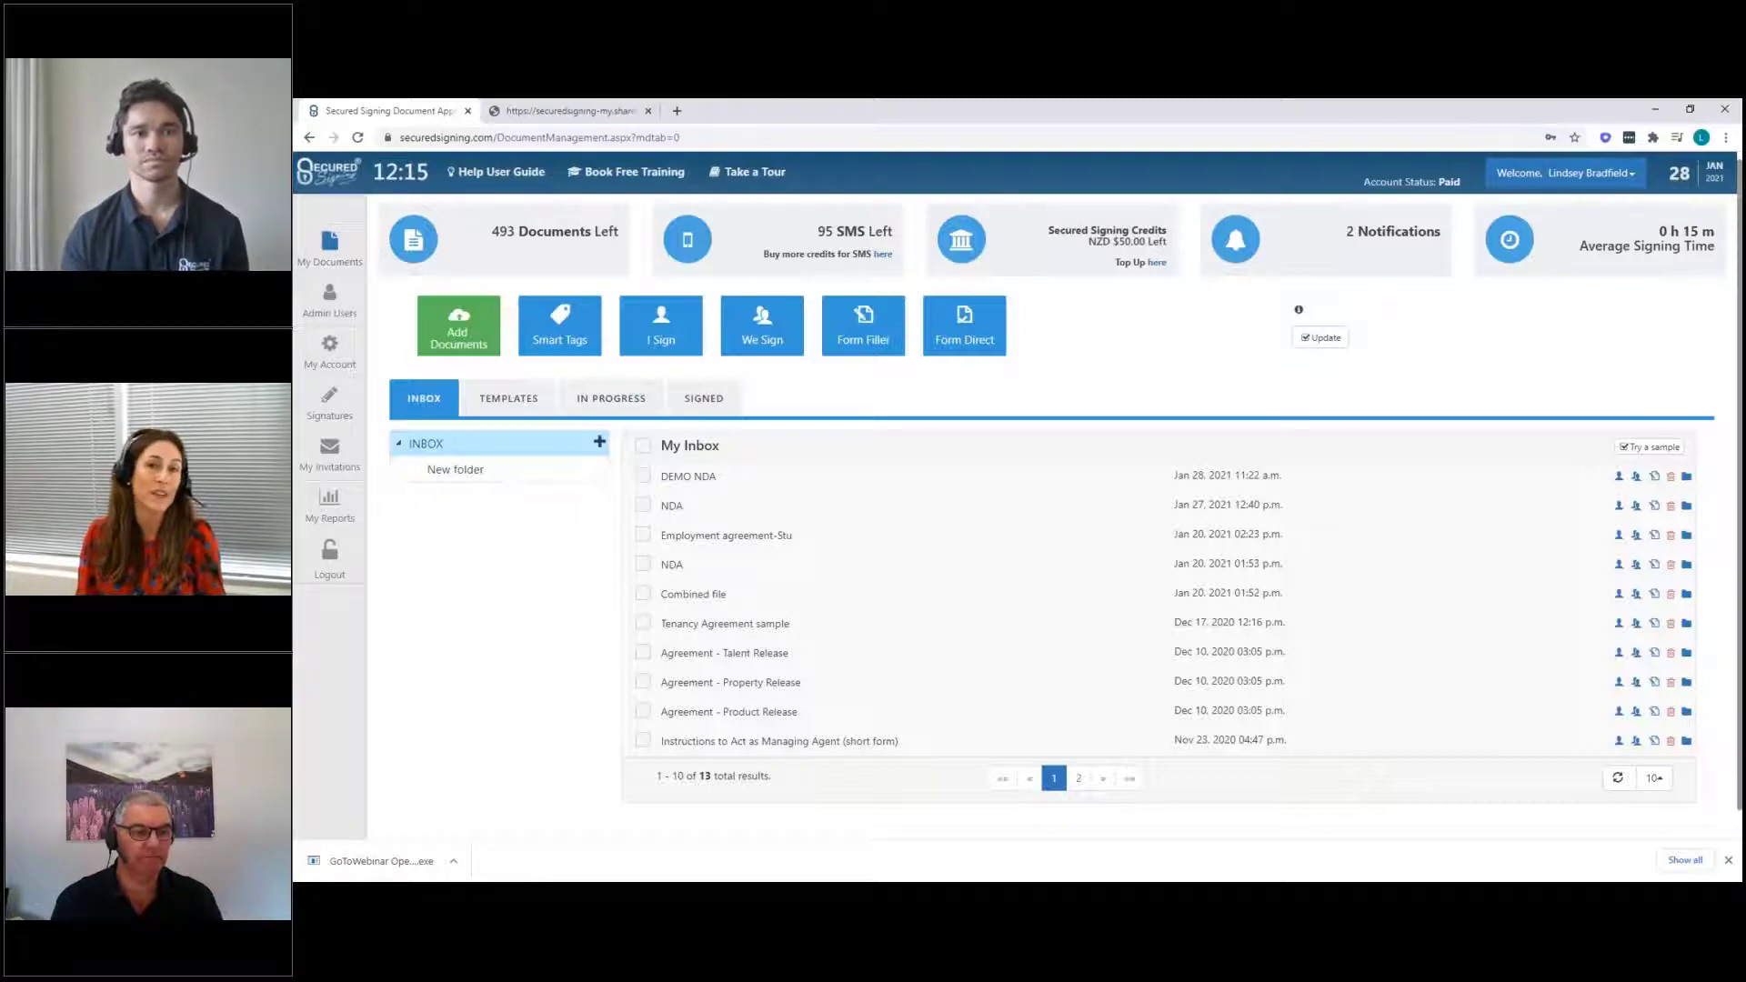
- Upload the DEMO NDA Word document from the computer into the Inbox
left_click(465, 351)
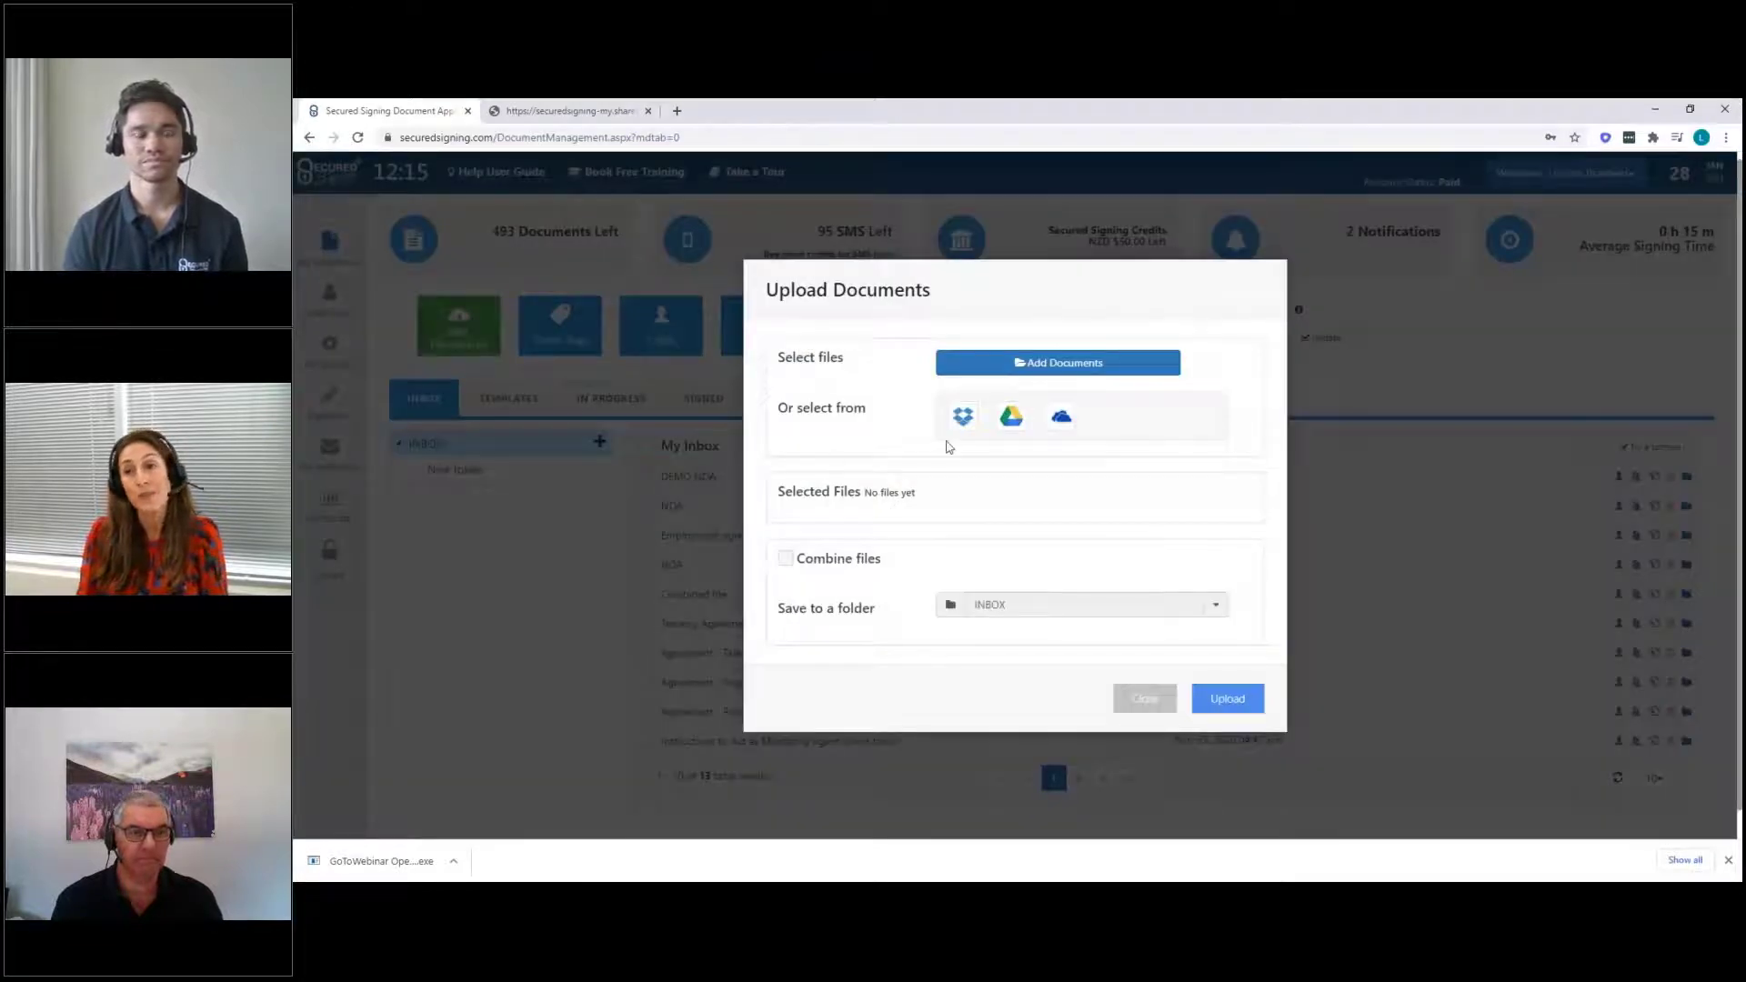
left_click(1058, 363)
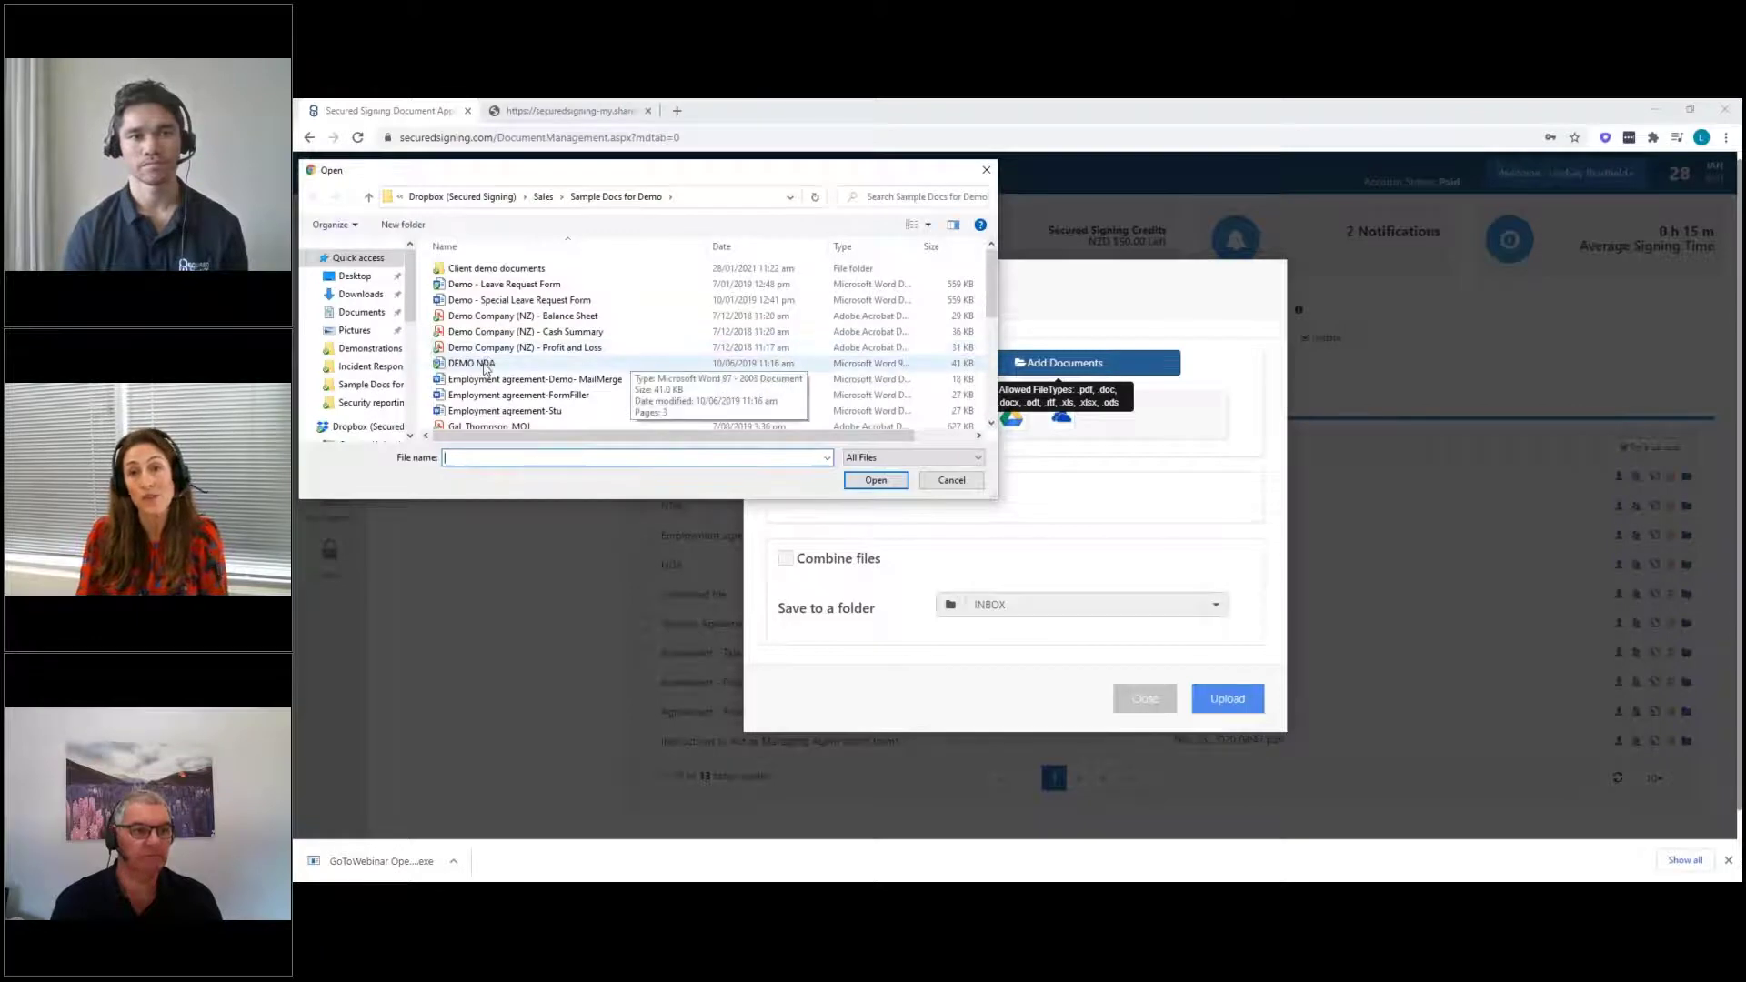
left_click(487, 364)
left_click(868, 482)
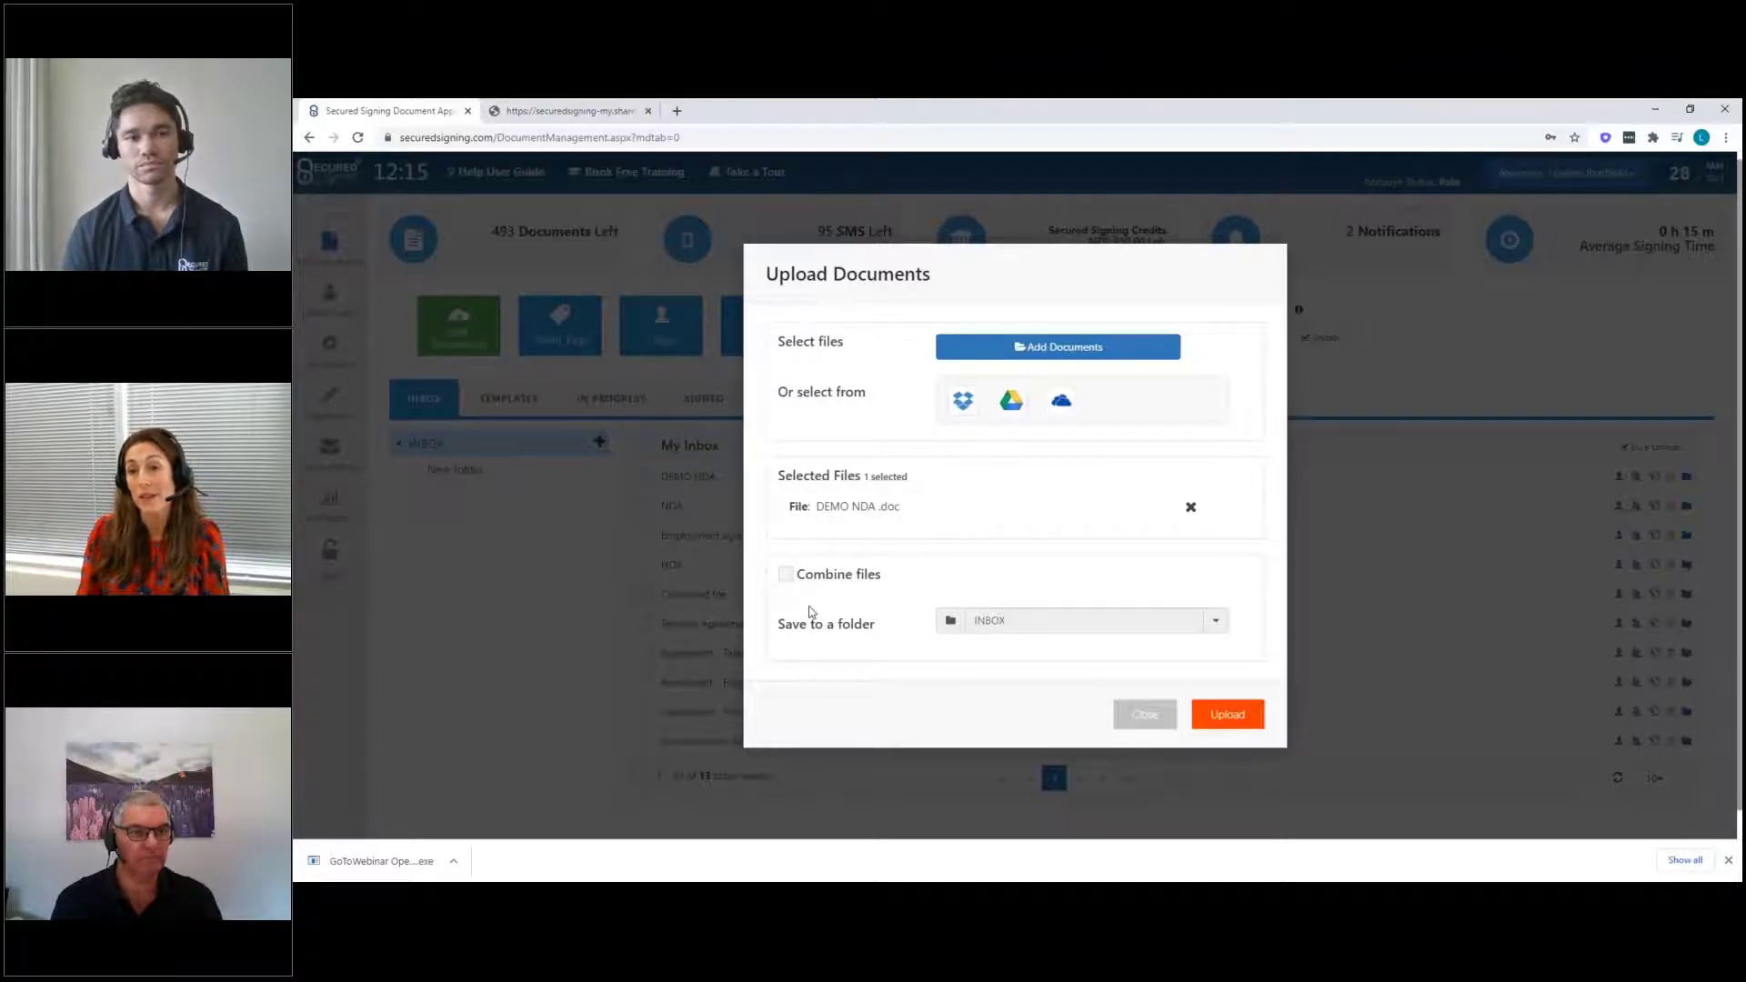
left_click(1232, 714)
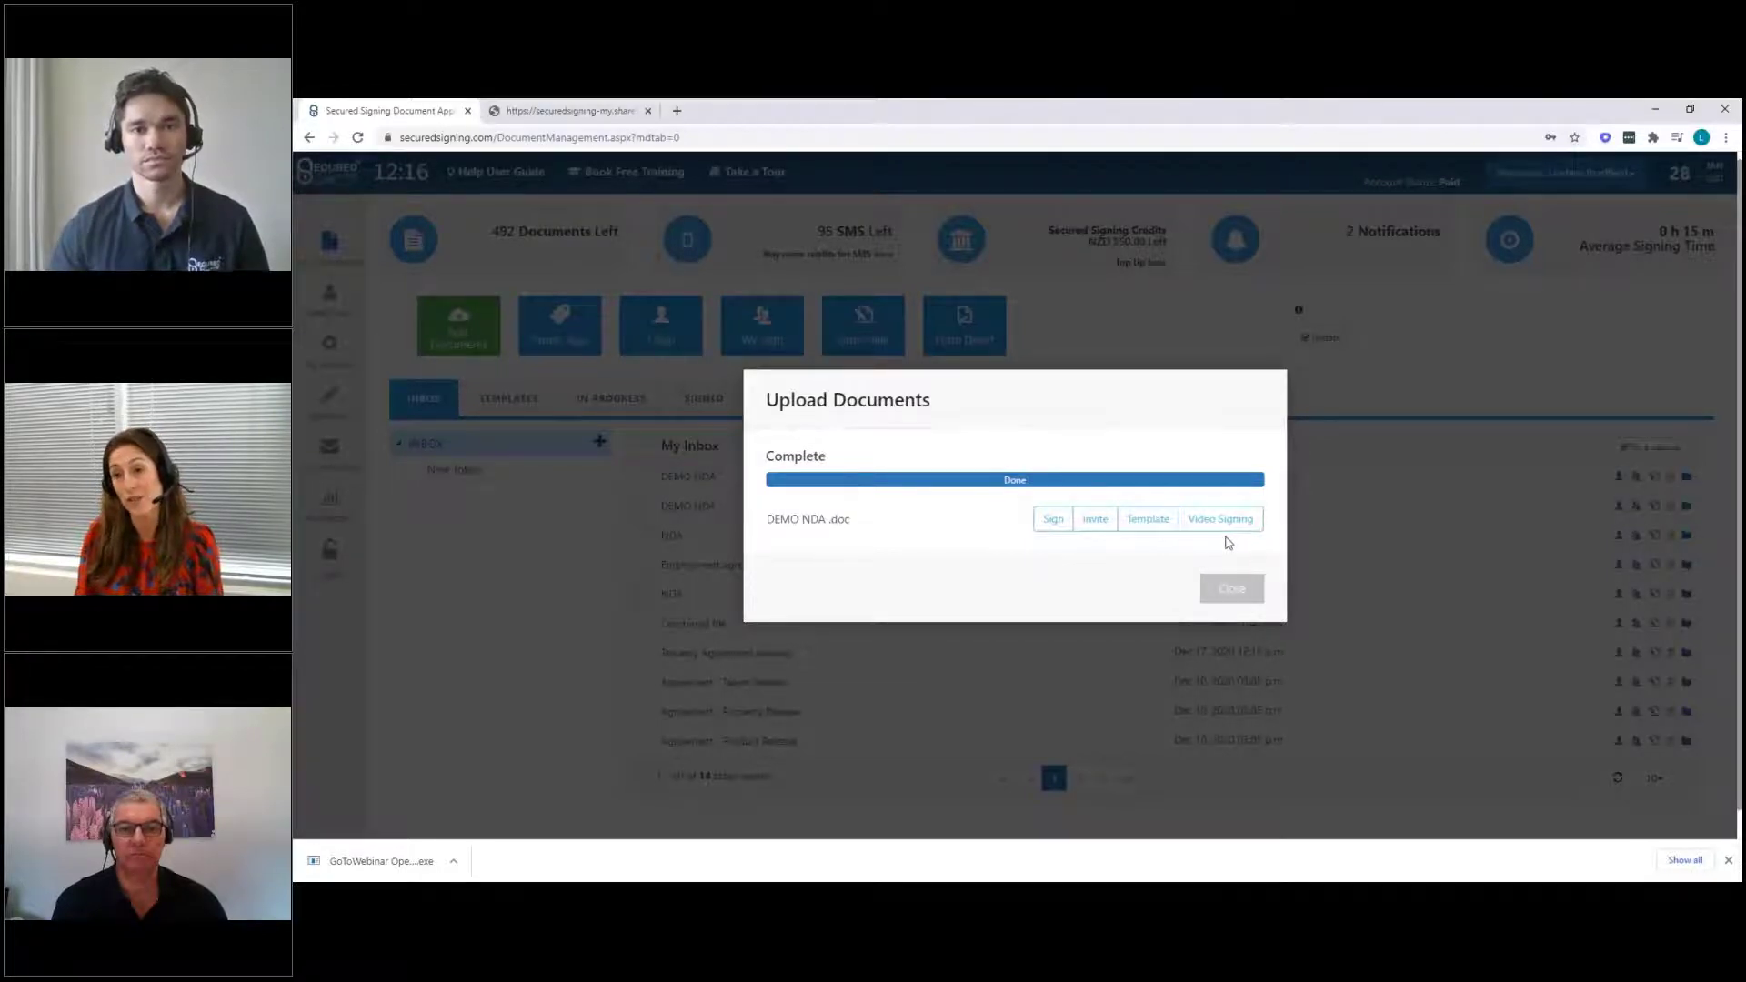
- Start an invitation for DEMO NDA.doc, go to page 3, and begin adding an invitee's signature
left_click(1096, 528)
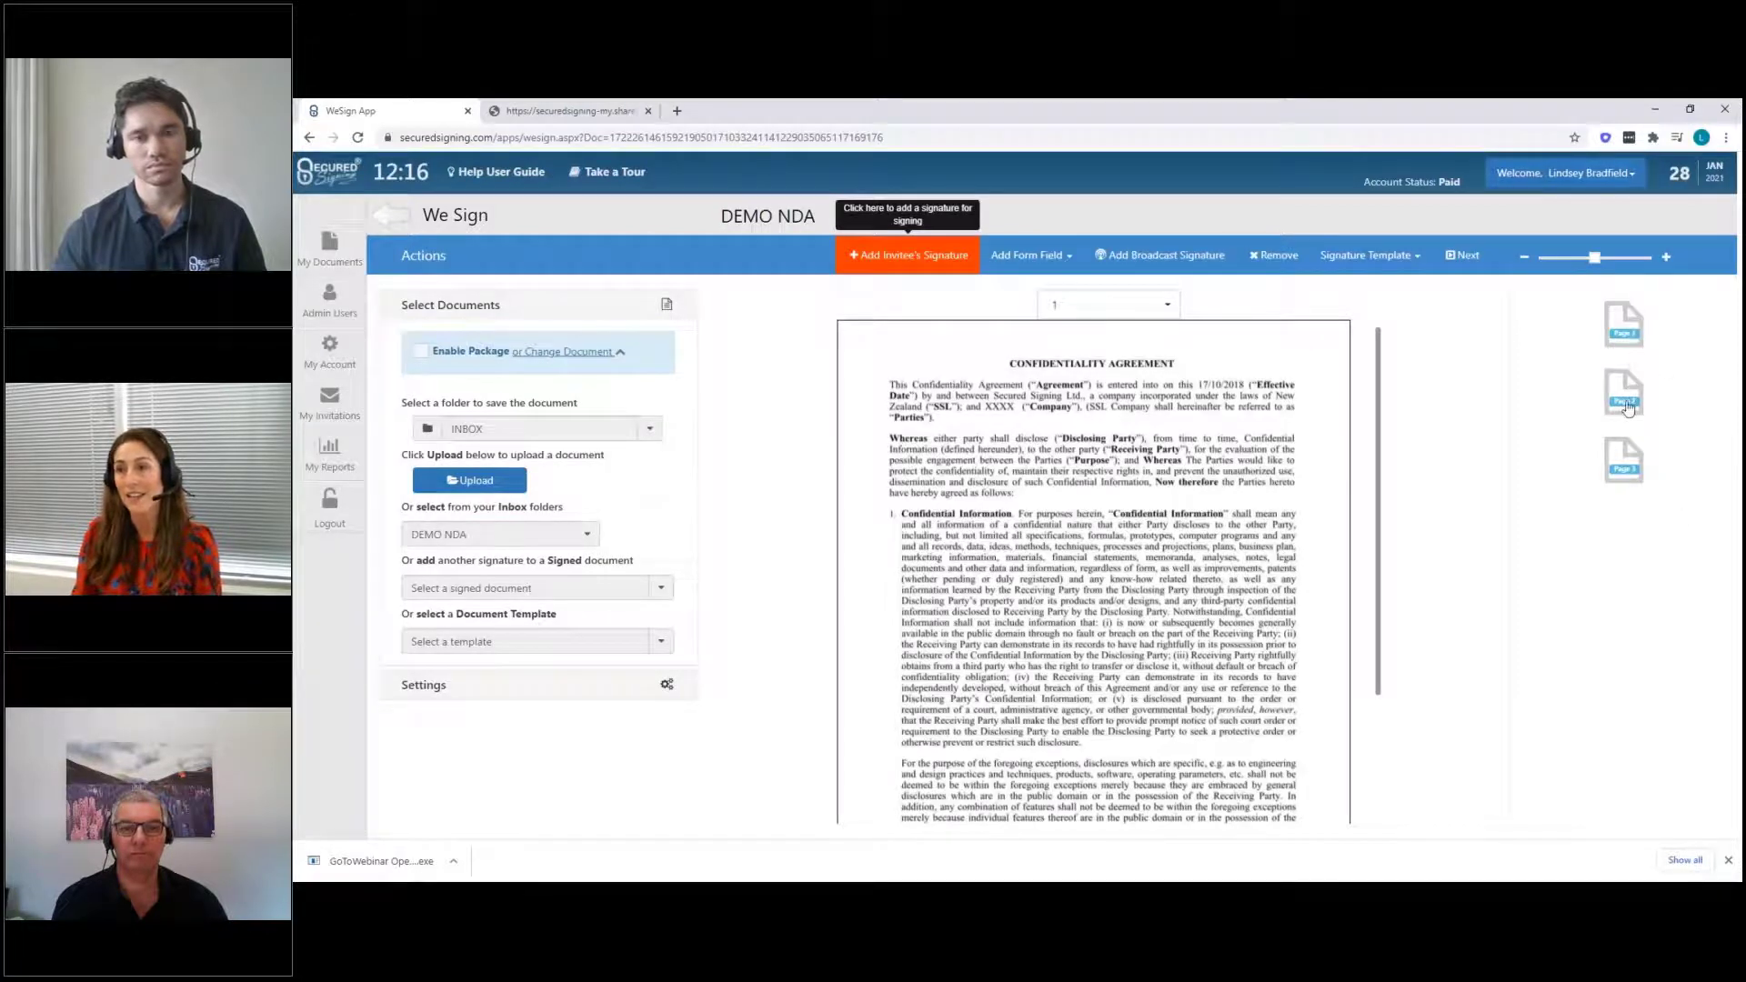
left_click(1628, 409)
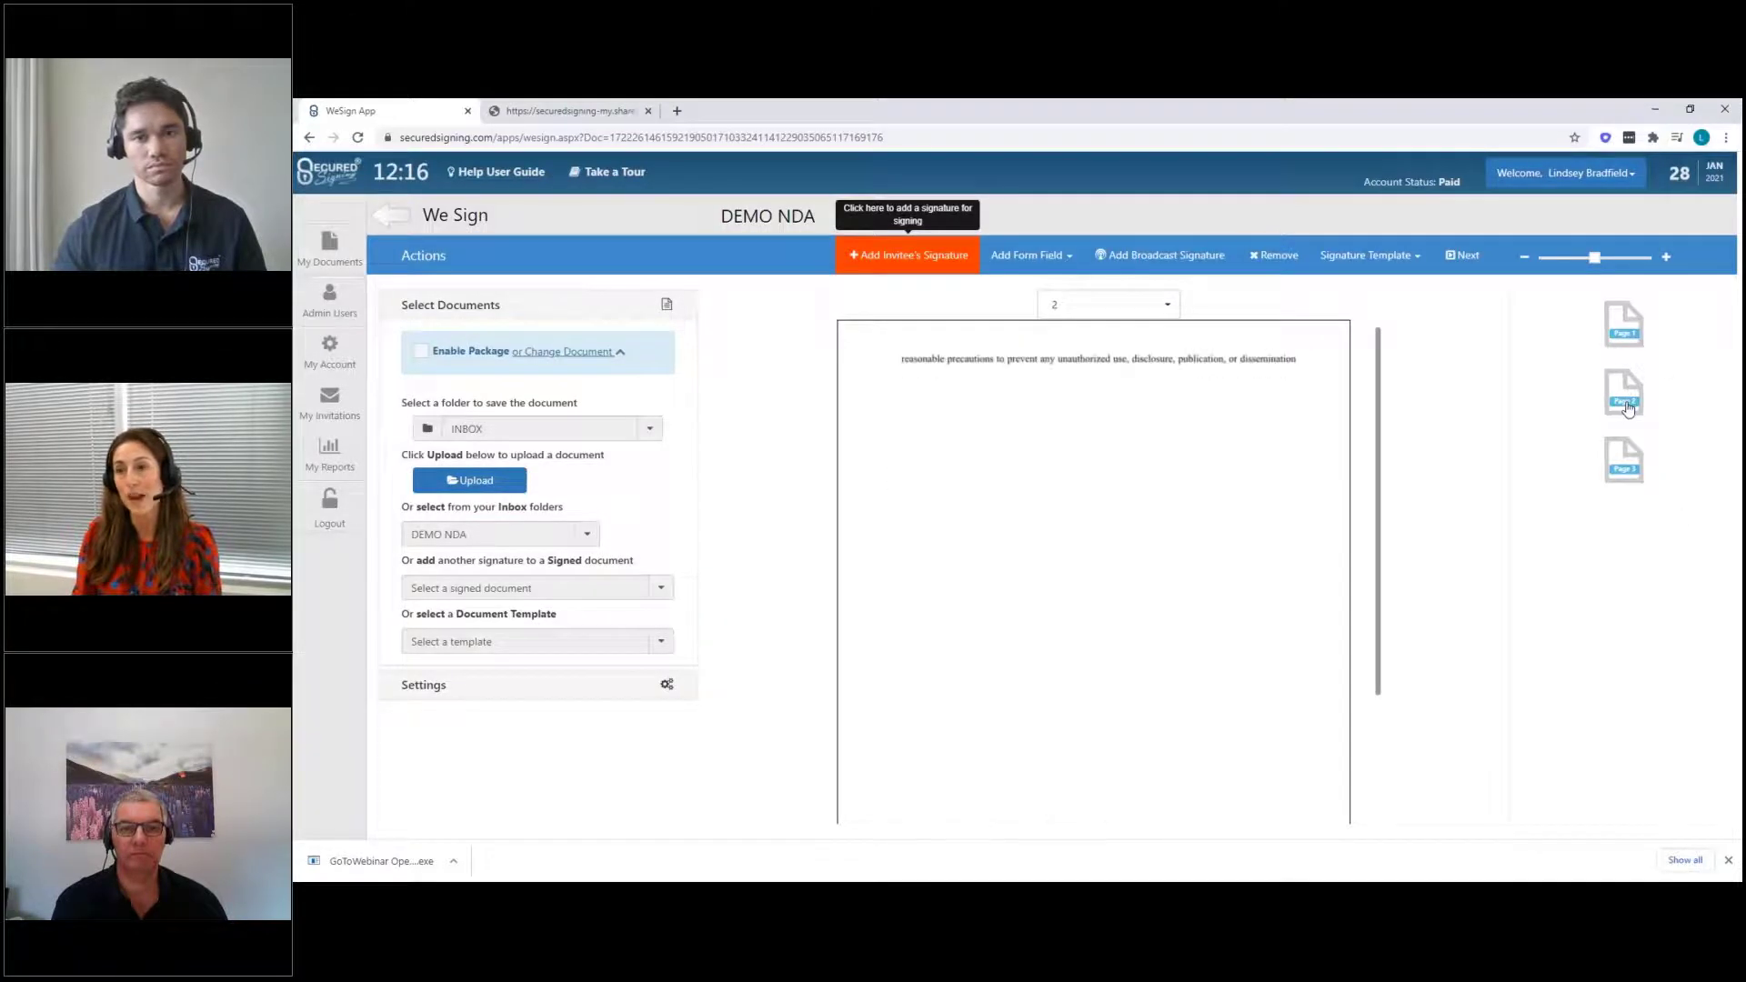
left_click(1625, 475)
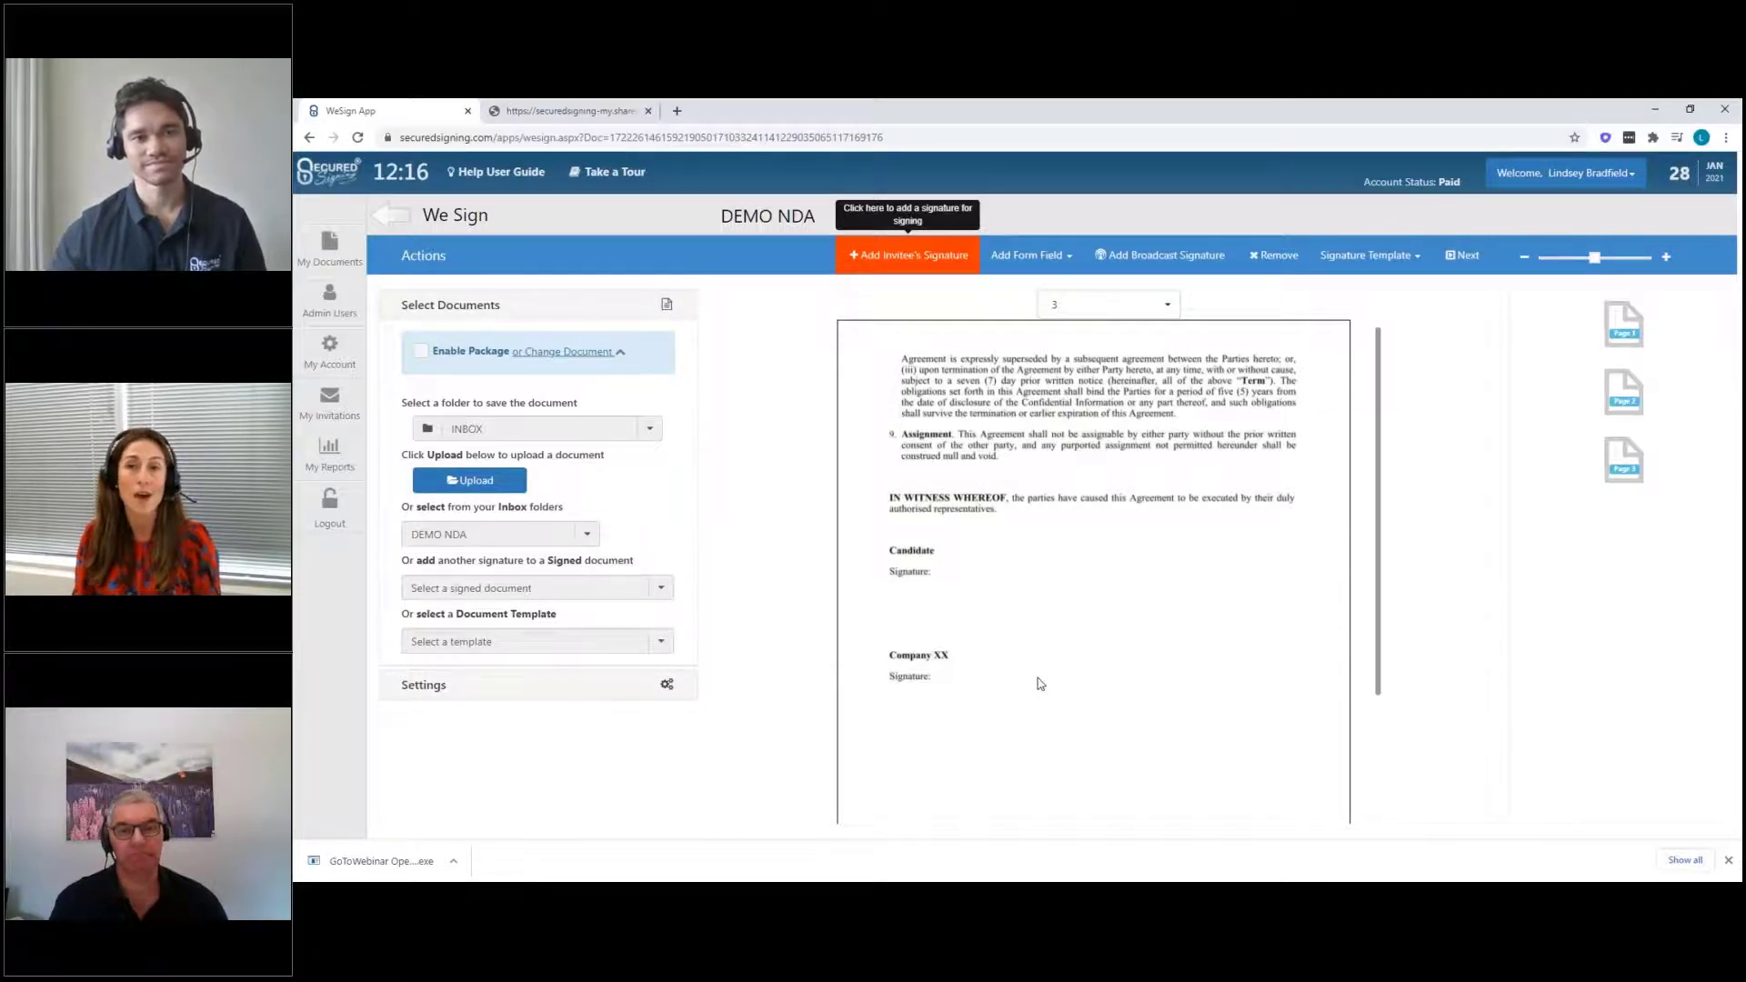
left_click(913, 259)
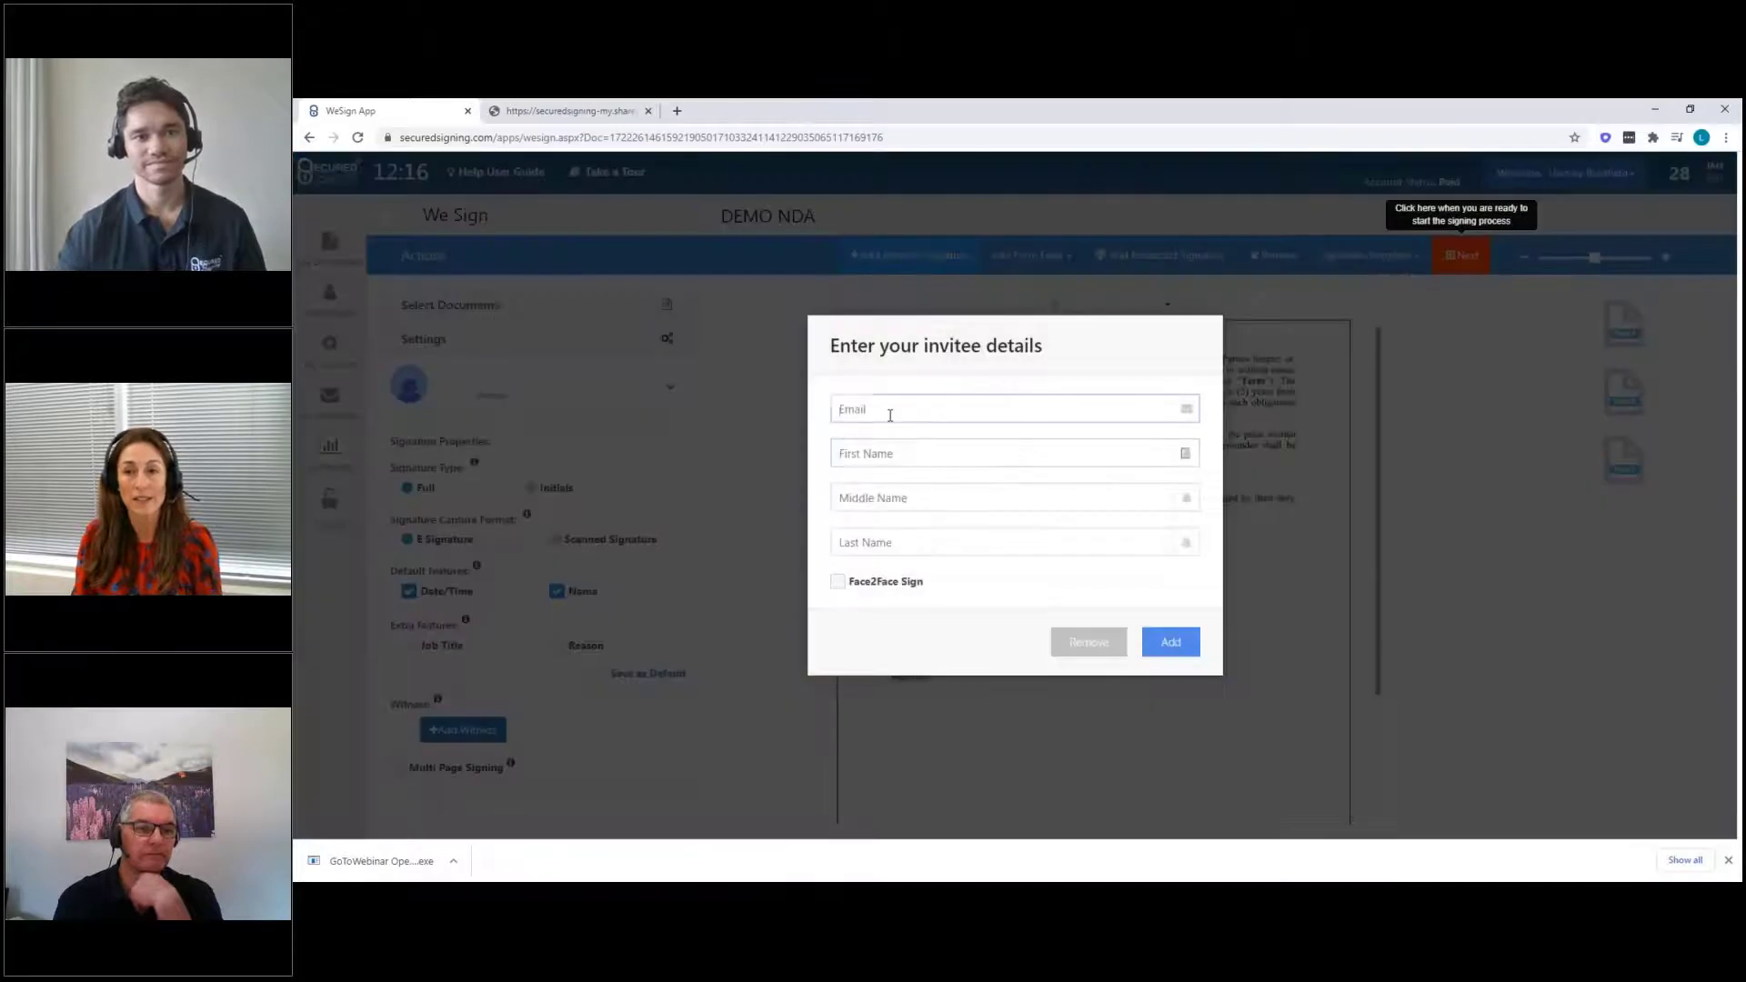
- Add the suggested contact as invitee and drag their signature box onto the Candidate line
type("be")
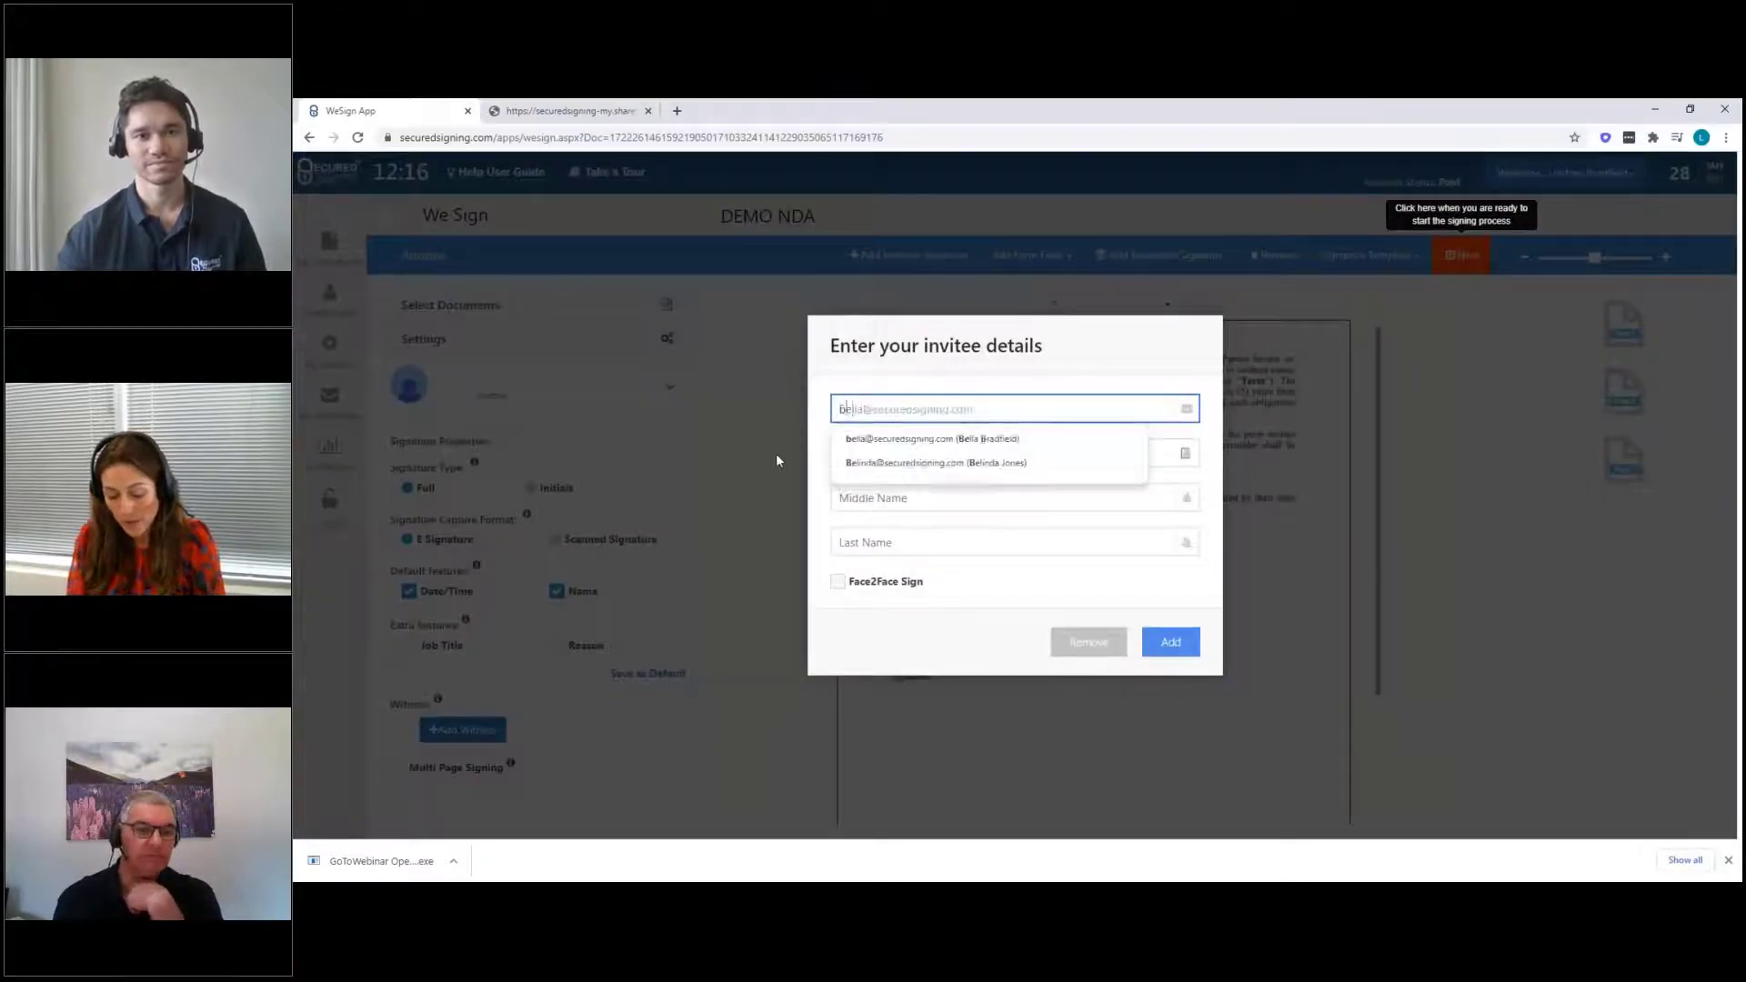
left_click(910, 463)
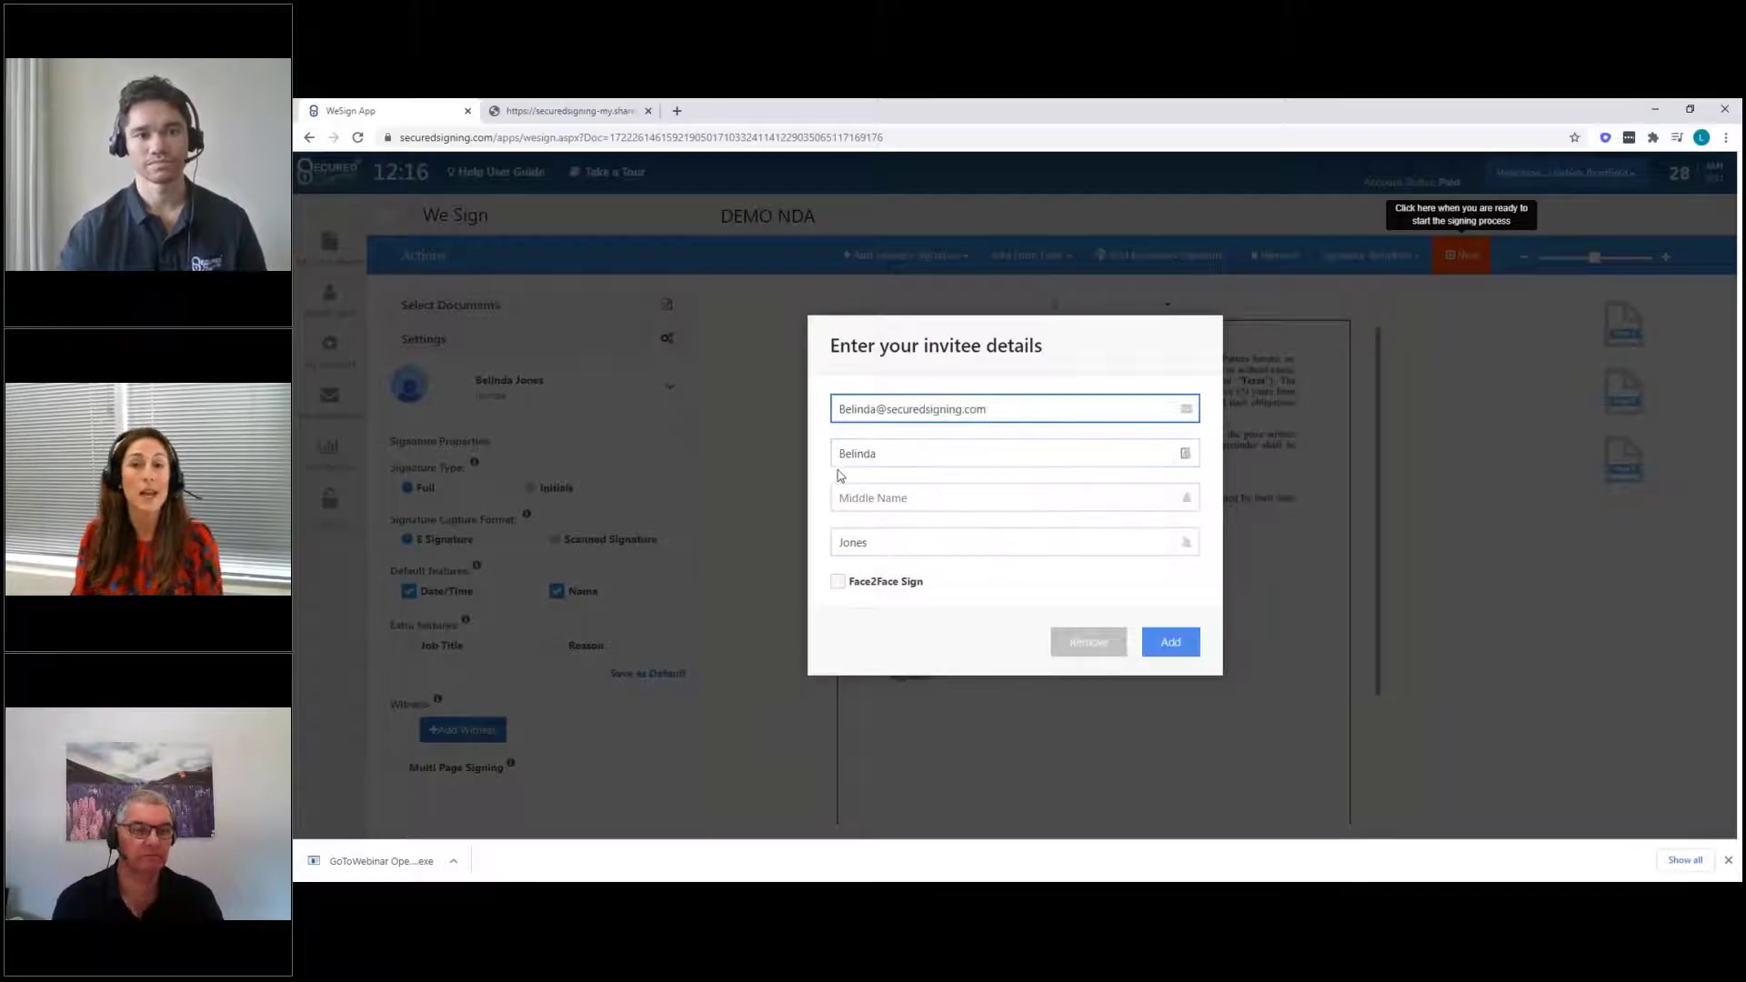
left_click(1171, 643)
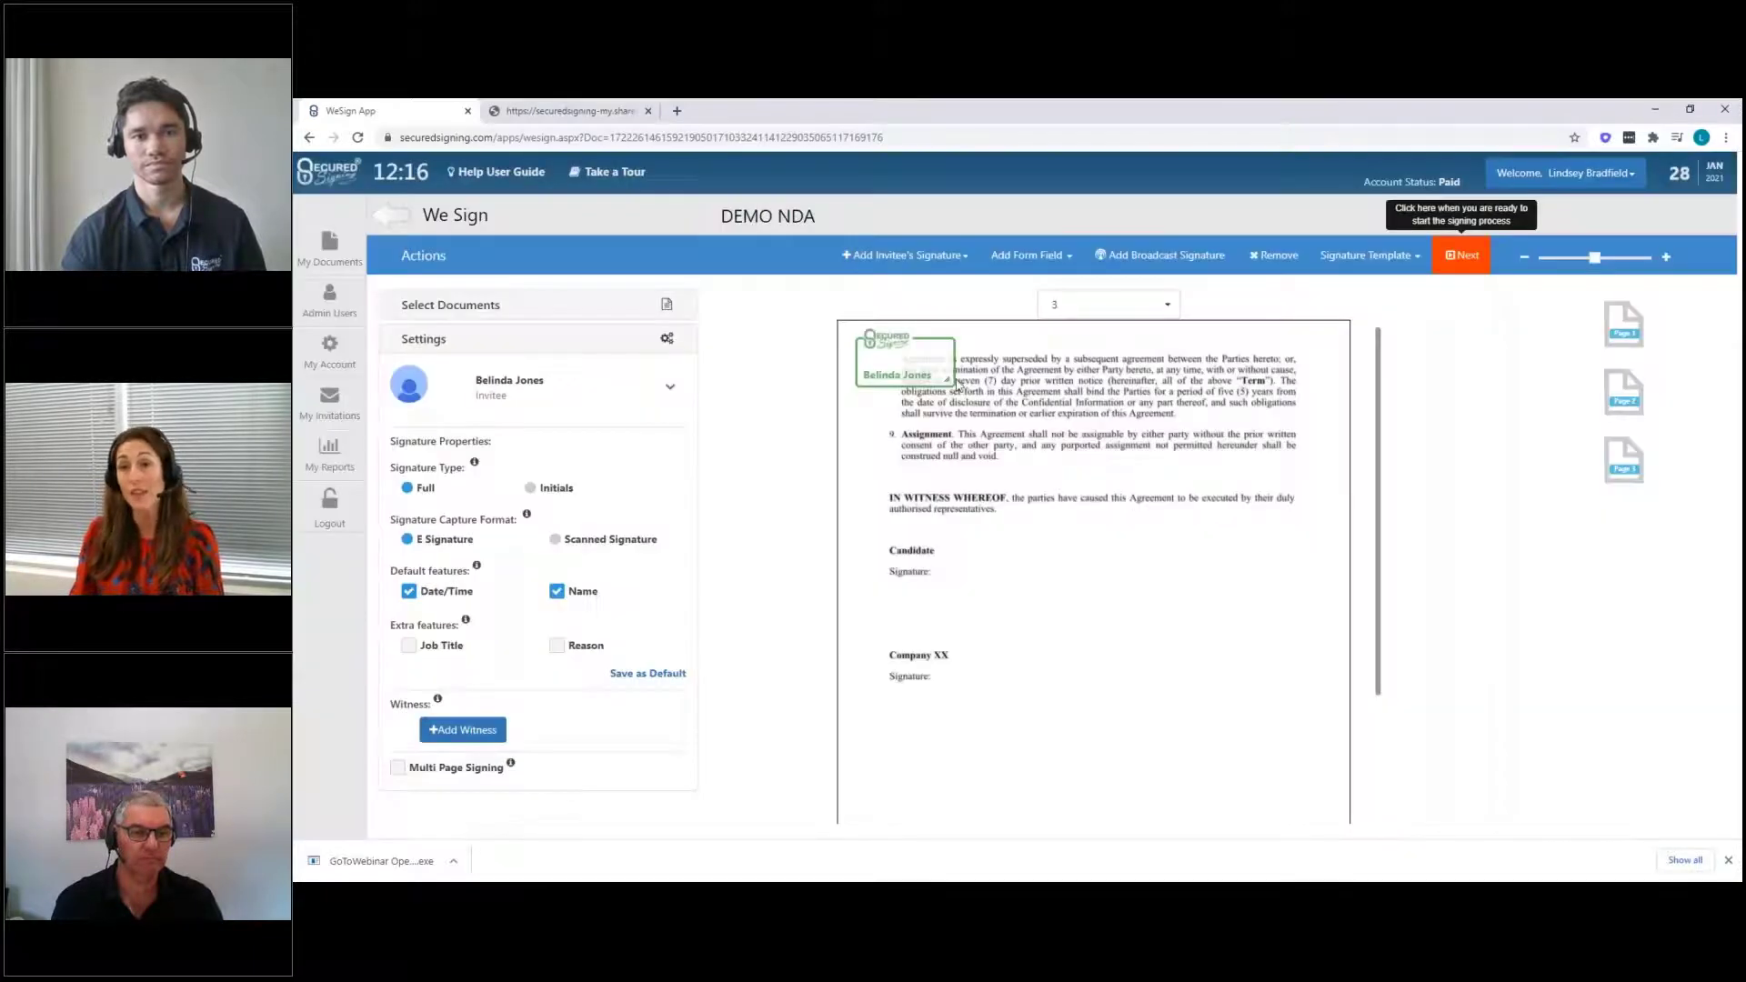
mouse_move(932, 370)
left_mouse_down()
mouse_move(961, 611)
mouse_move(1087, 639)
mouse_move(1082, 625)
mouse_move(1054, 653)
left_mouse_up()
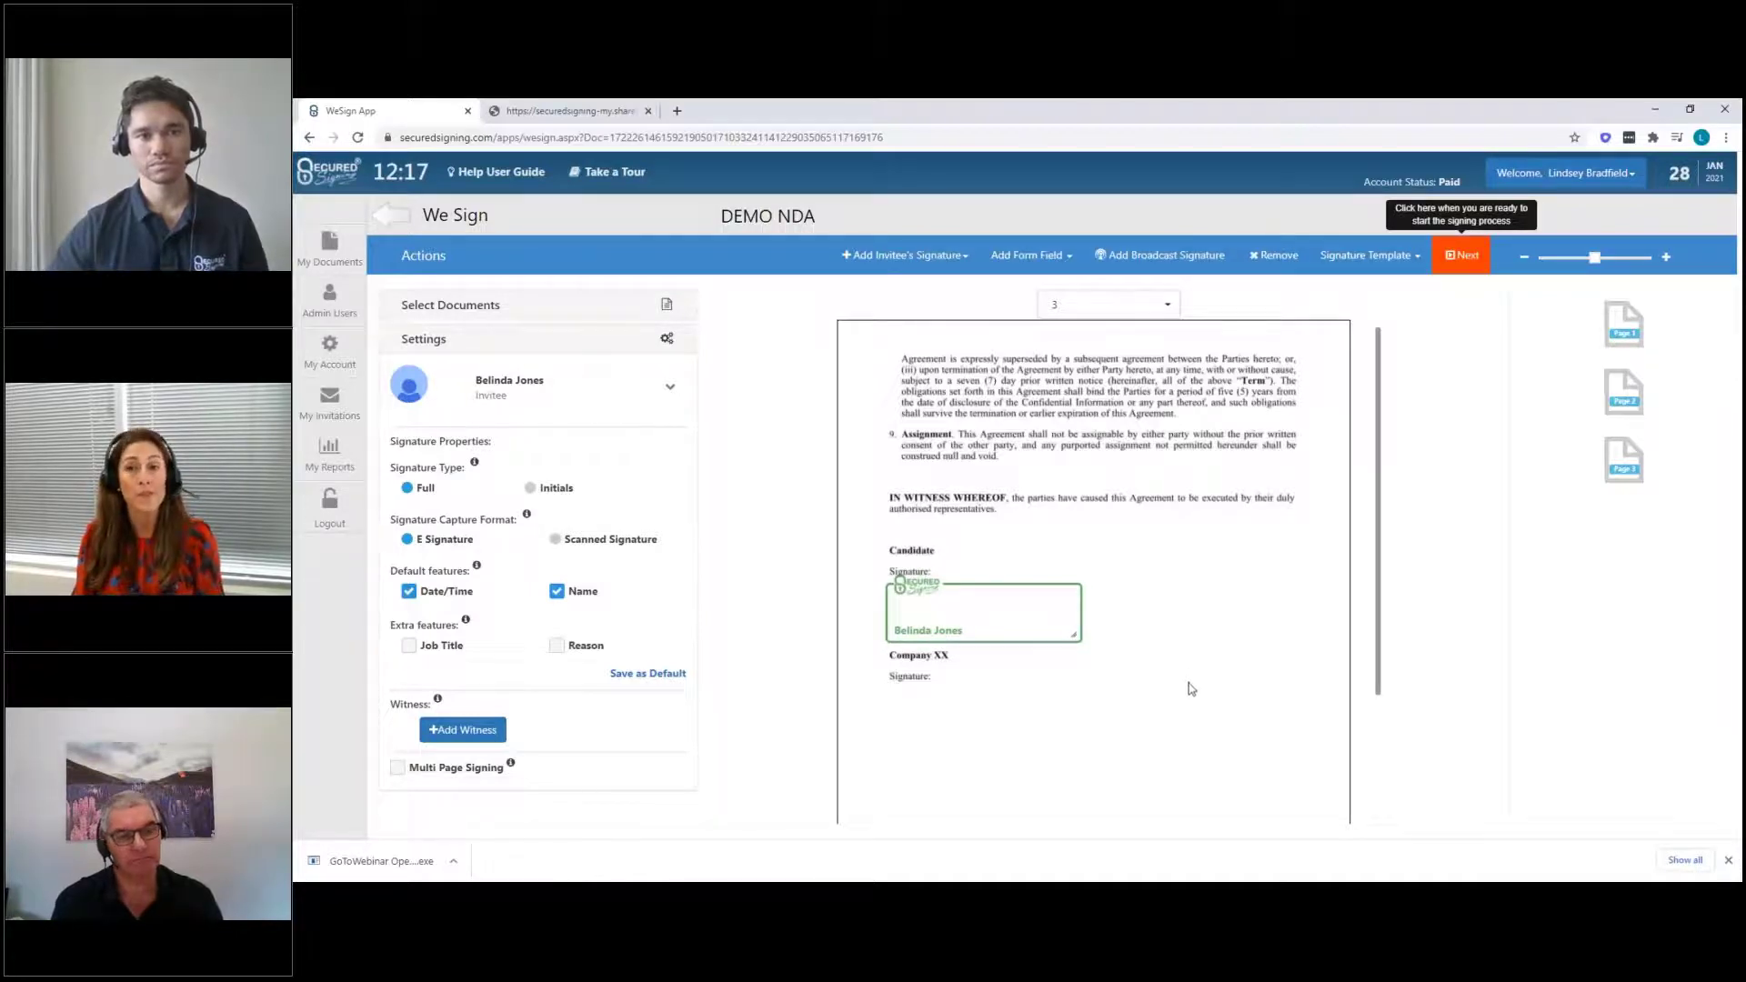
left_click(905, 257)
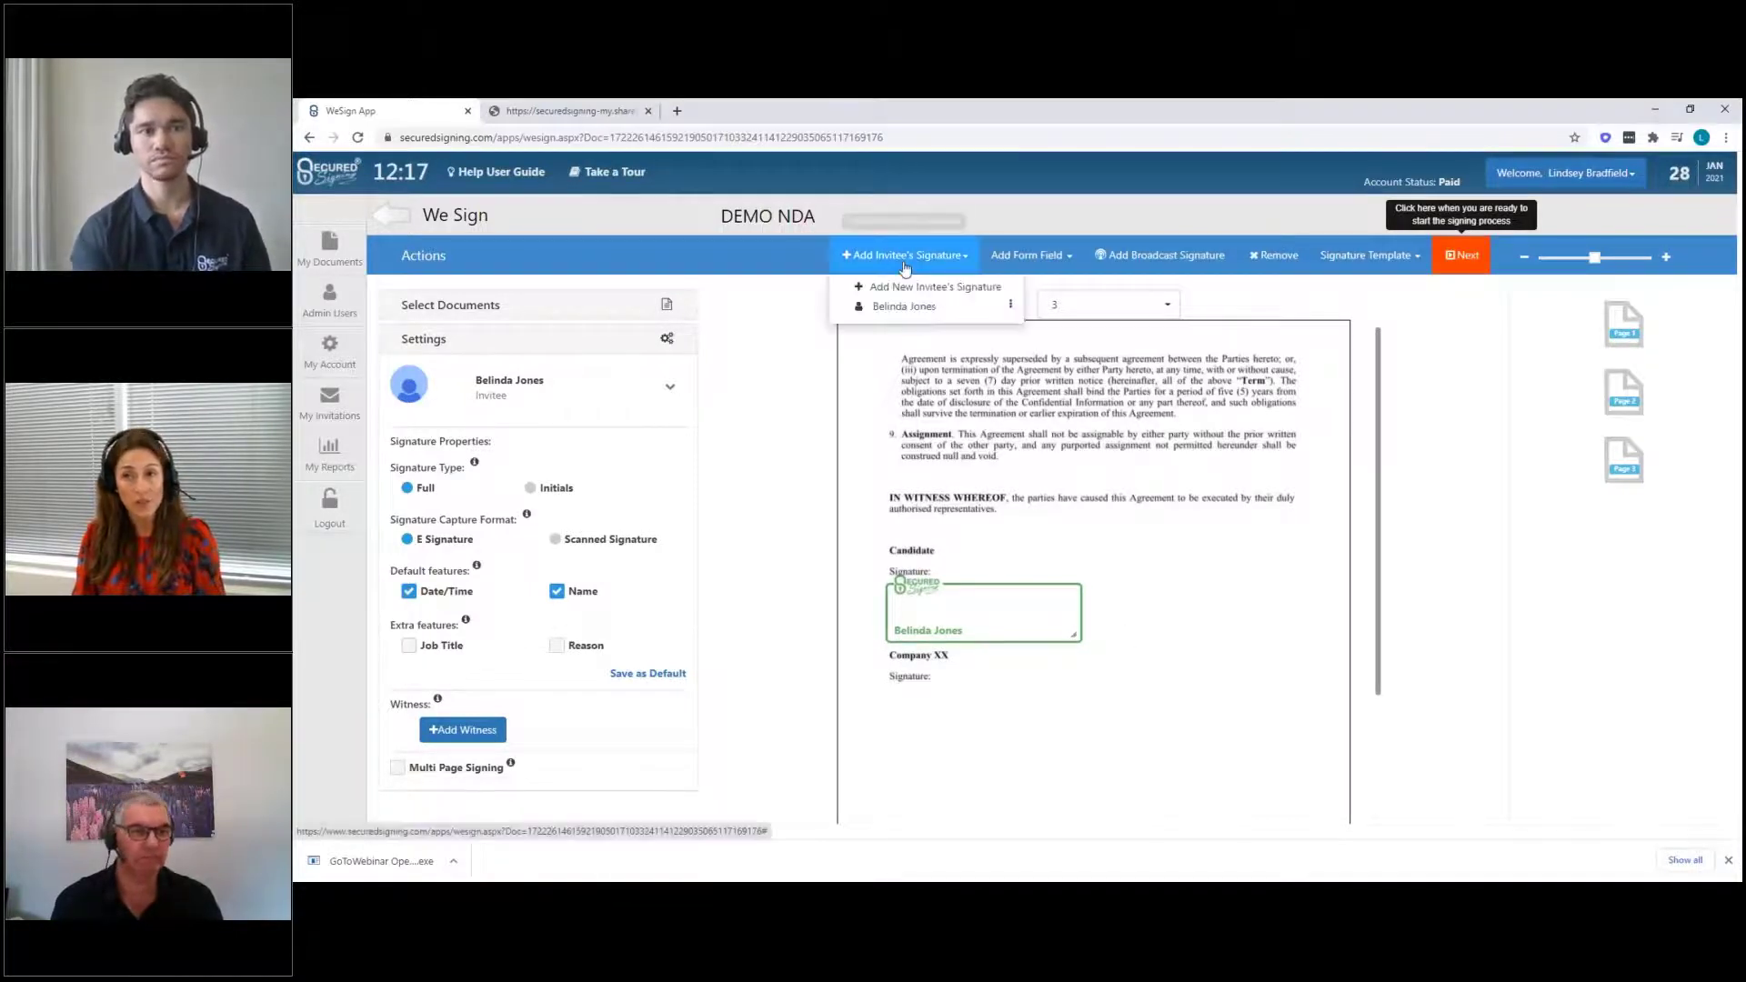
left_click(911, 288)
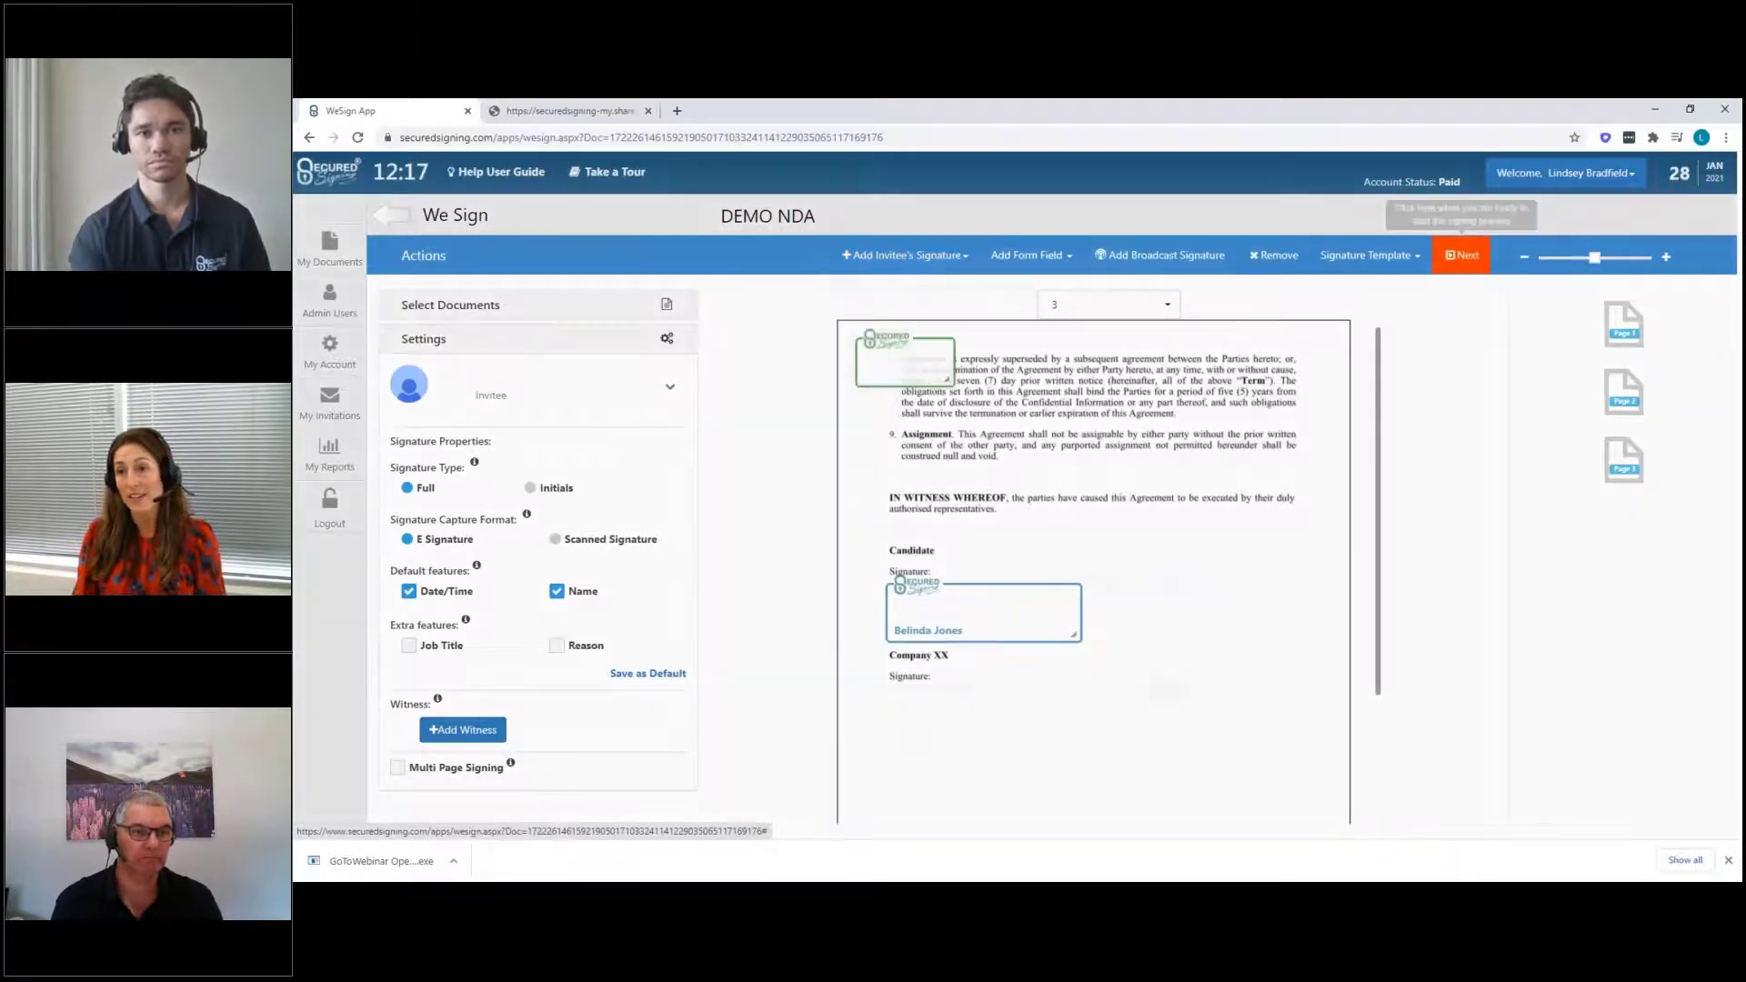
left_click(927, 382)
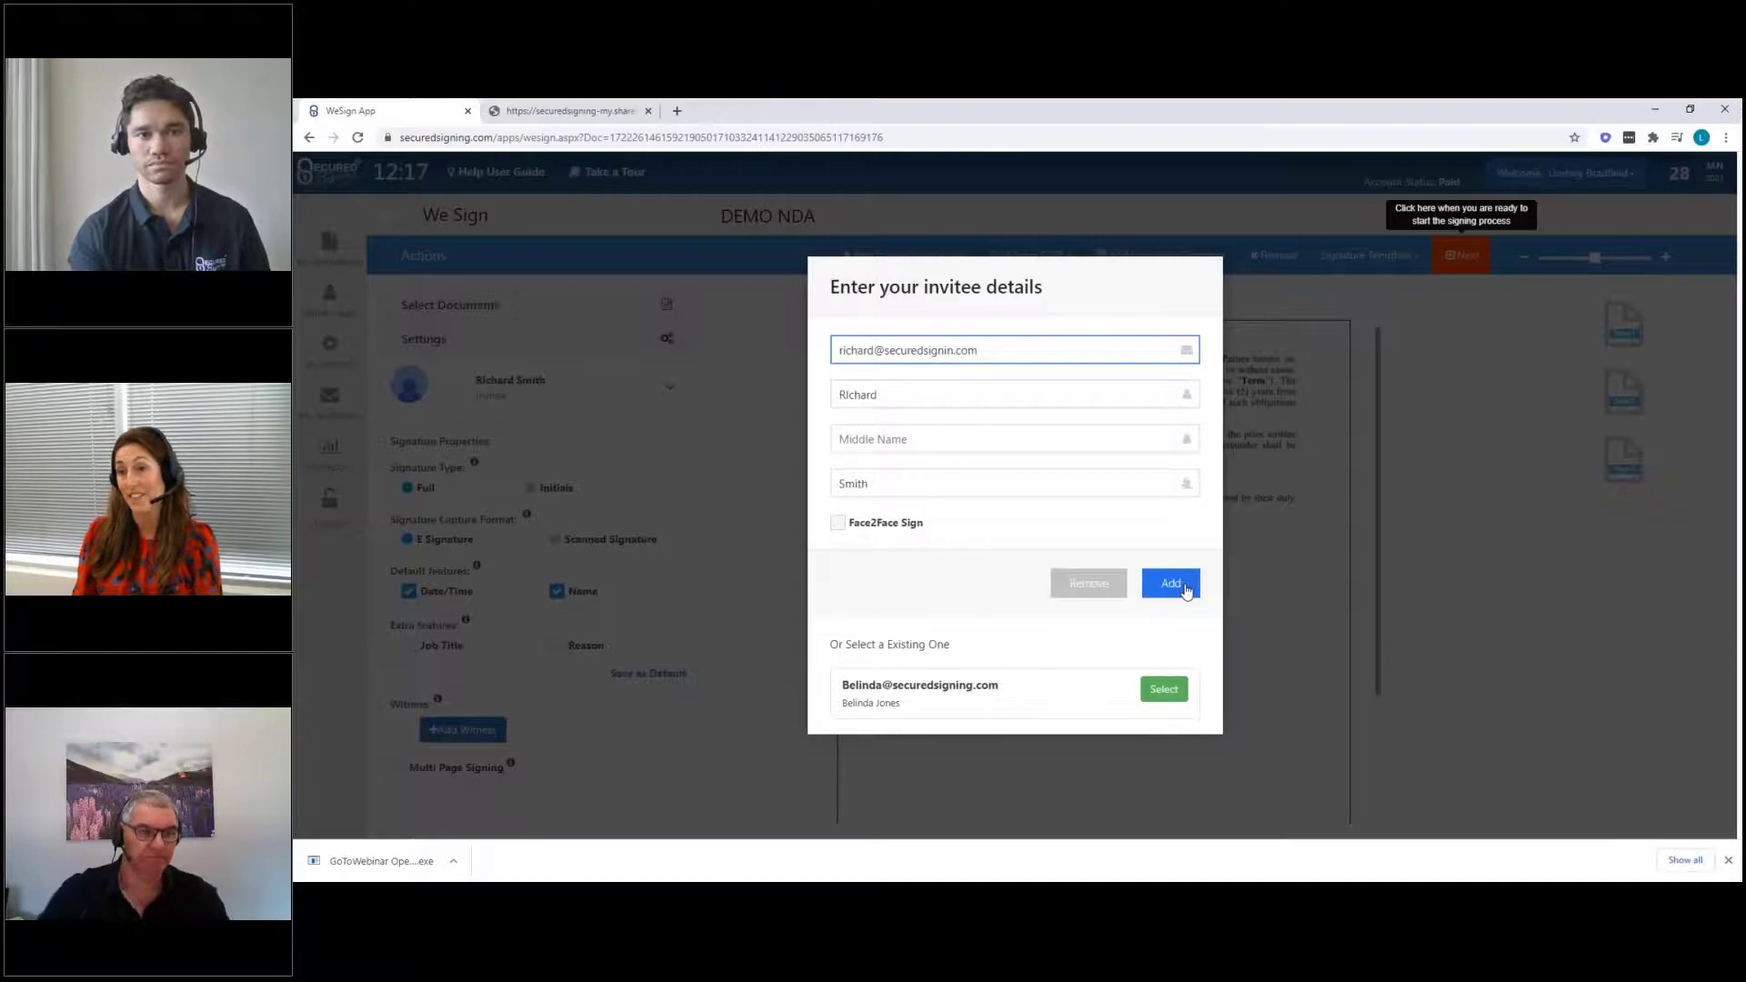
left_click(1172, 584)
mouse_move(897, 369)
left_mouse_down()
mouse_move(927, 720)
mouse_move(1078, 747)
left_mouse_up()
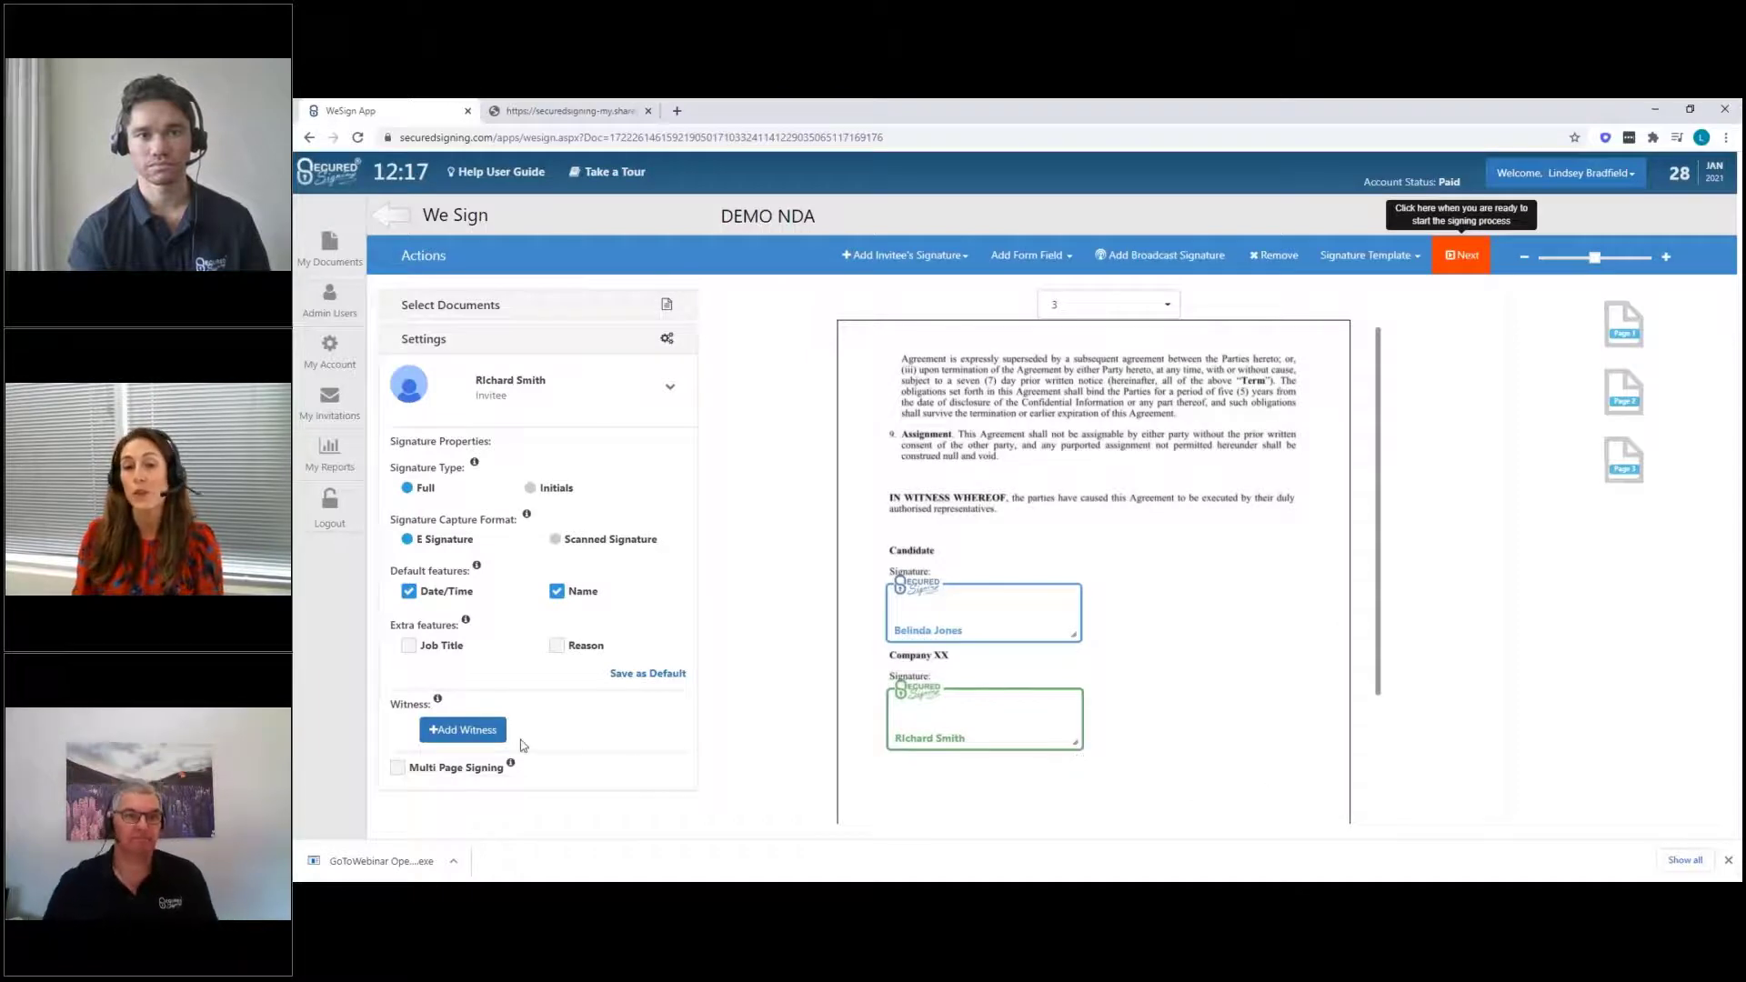
left_click(478, 734)
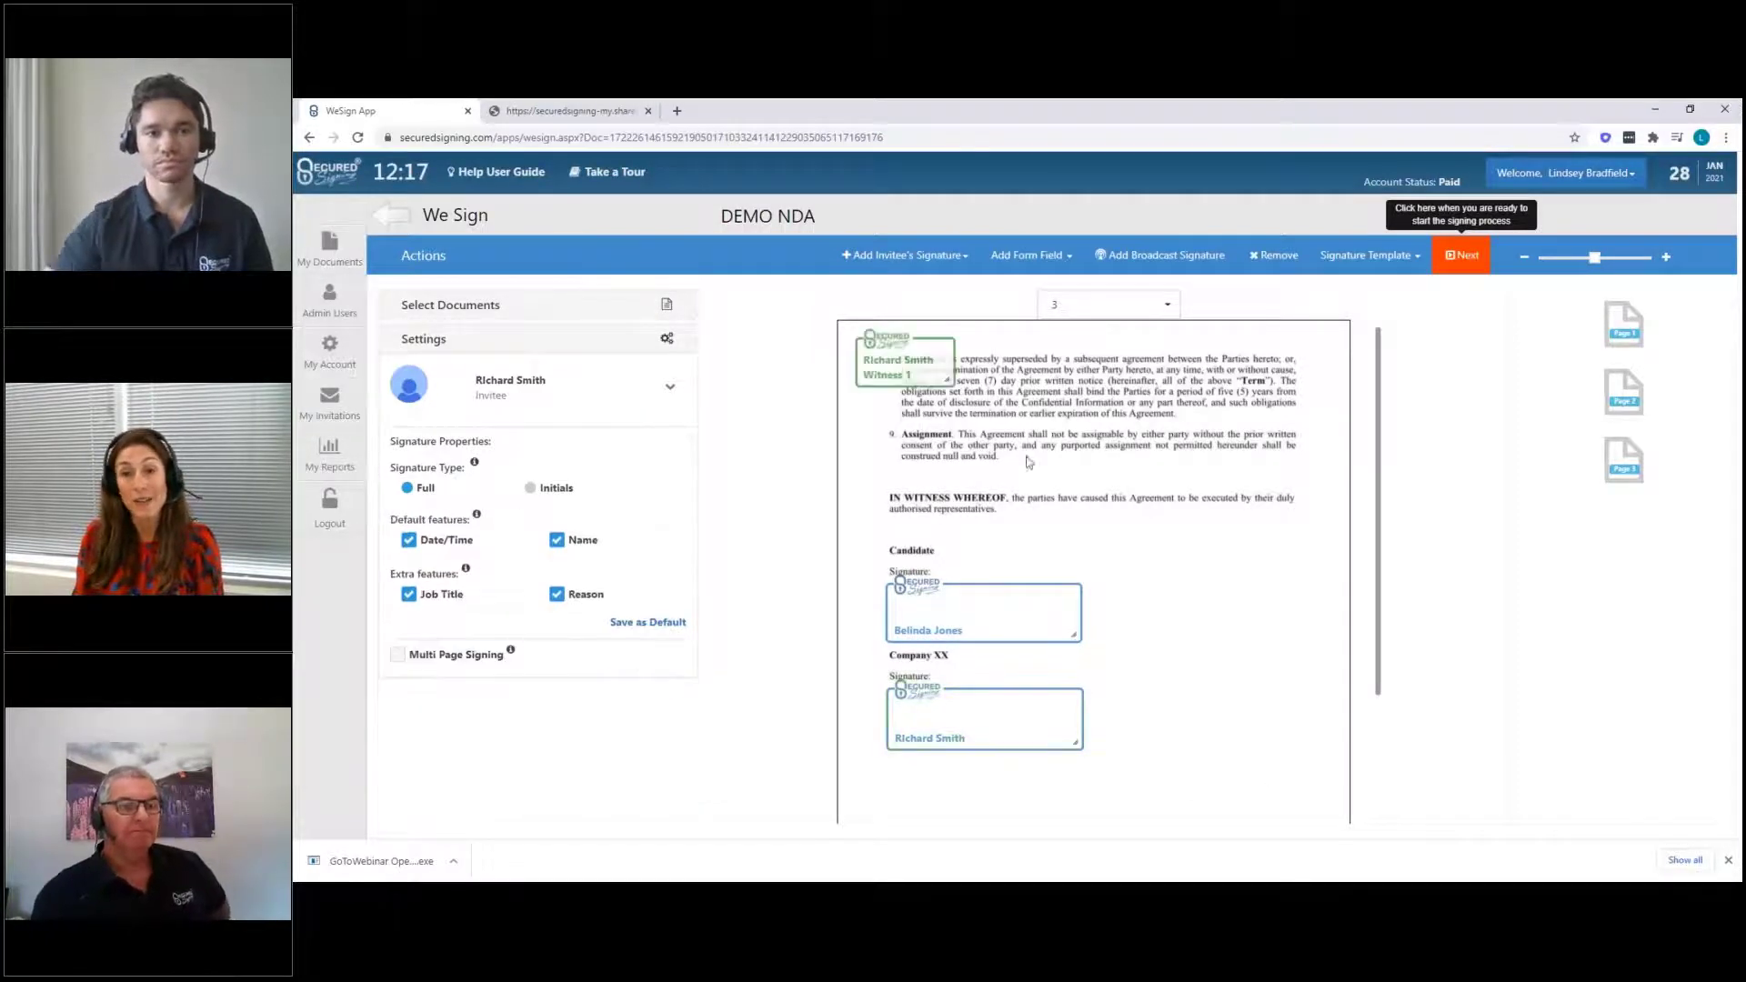
mouse_move(936, 359)
left_mouse_down()
mouse_move(1091, 637)
mouse_move(1180, 727)
mouse_move(1234, 747)
left_mouse_up()
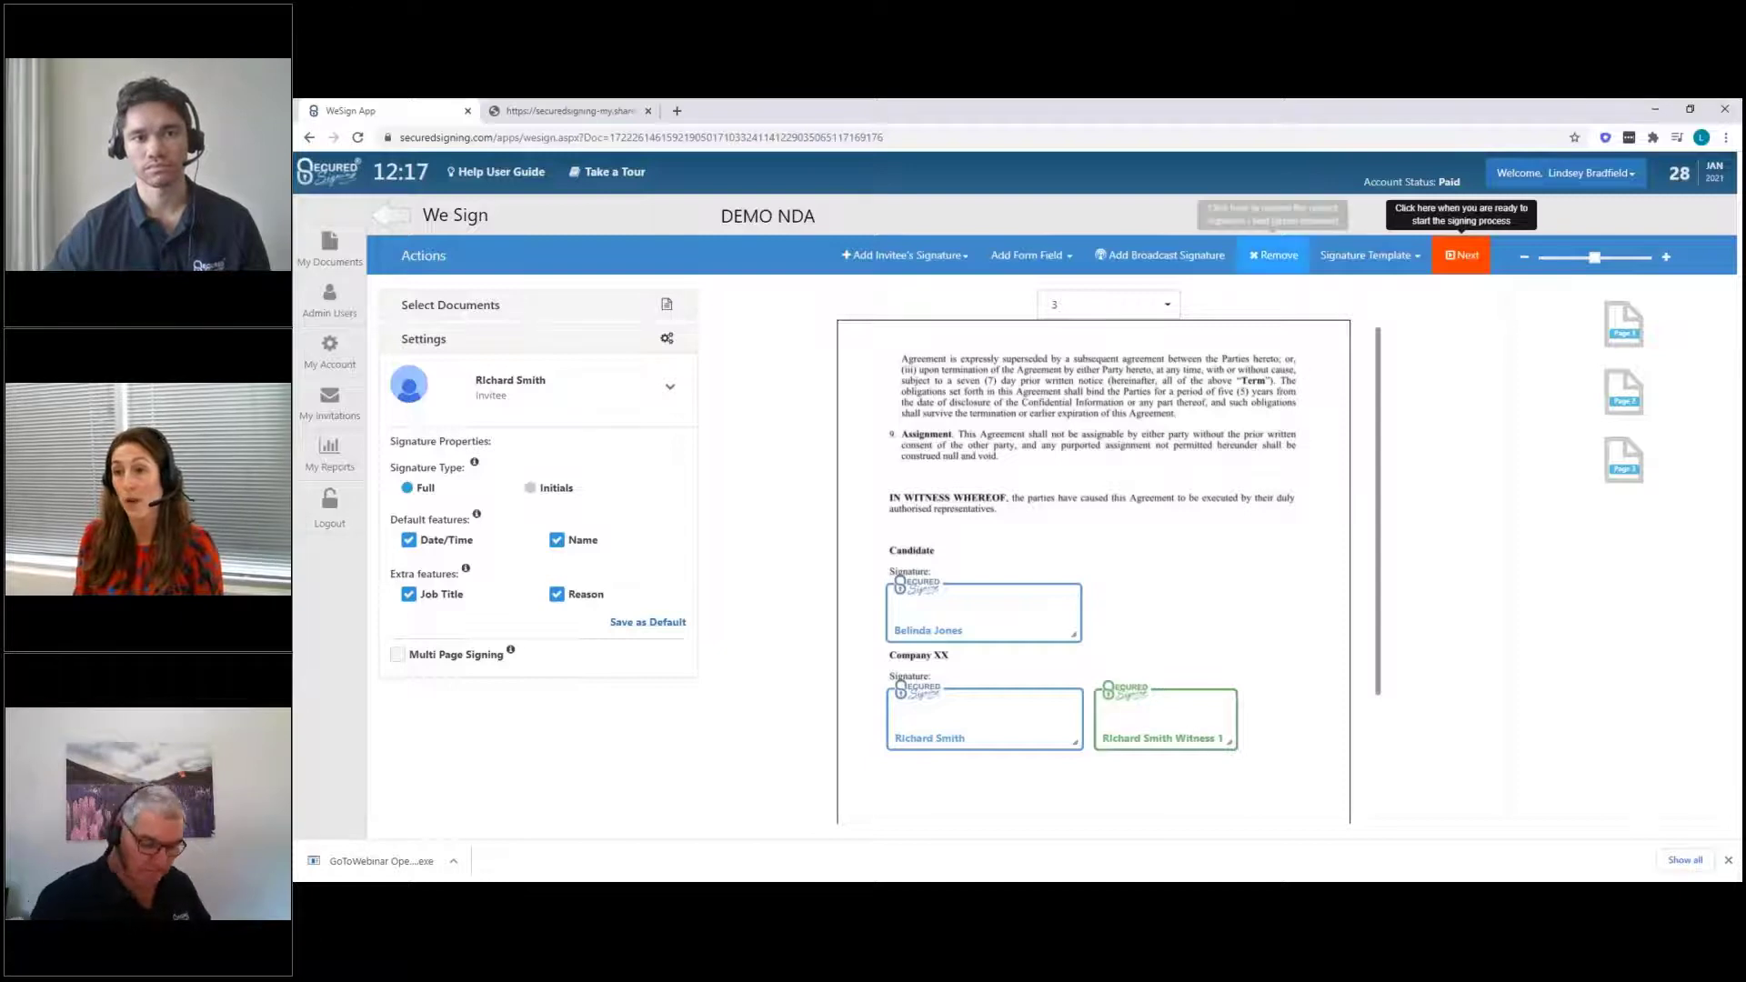
left_click(1274, 256)
left_click(1008, 725)
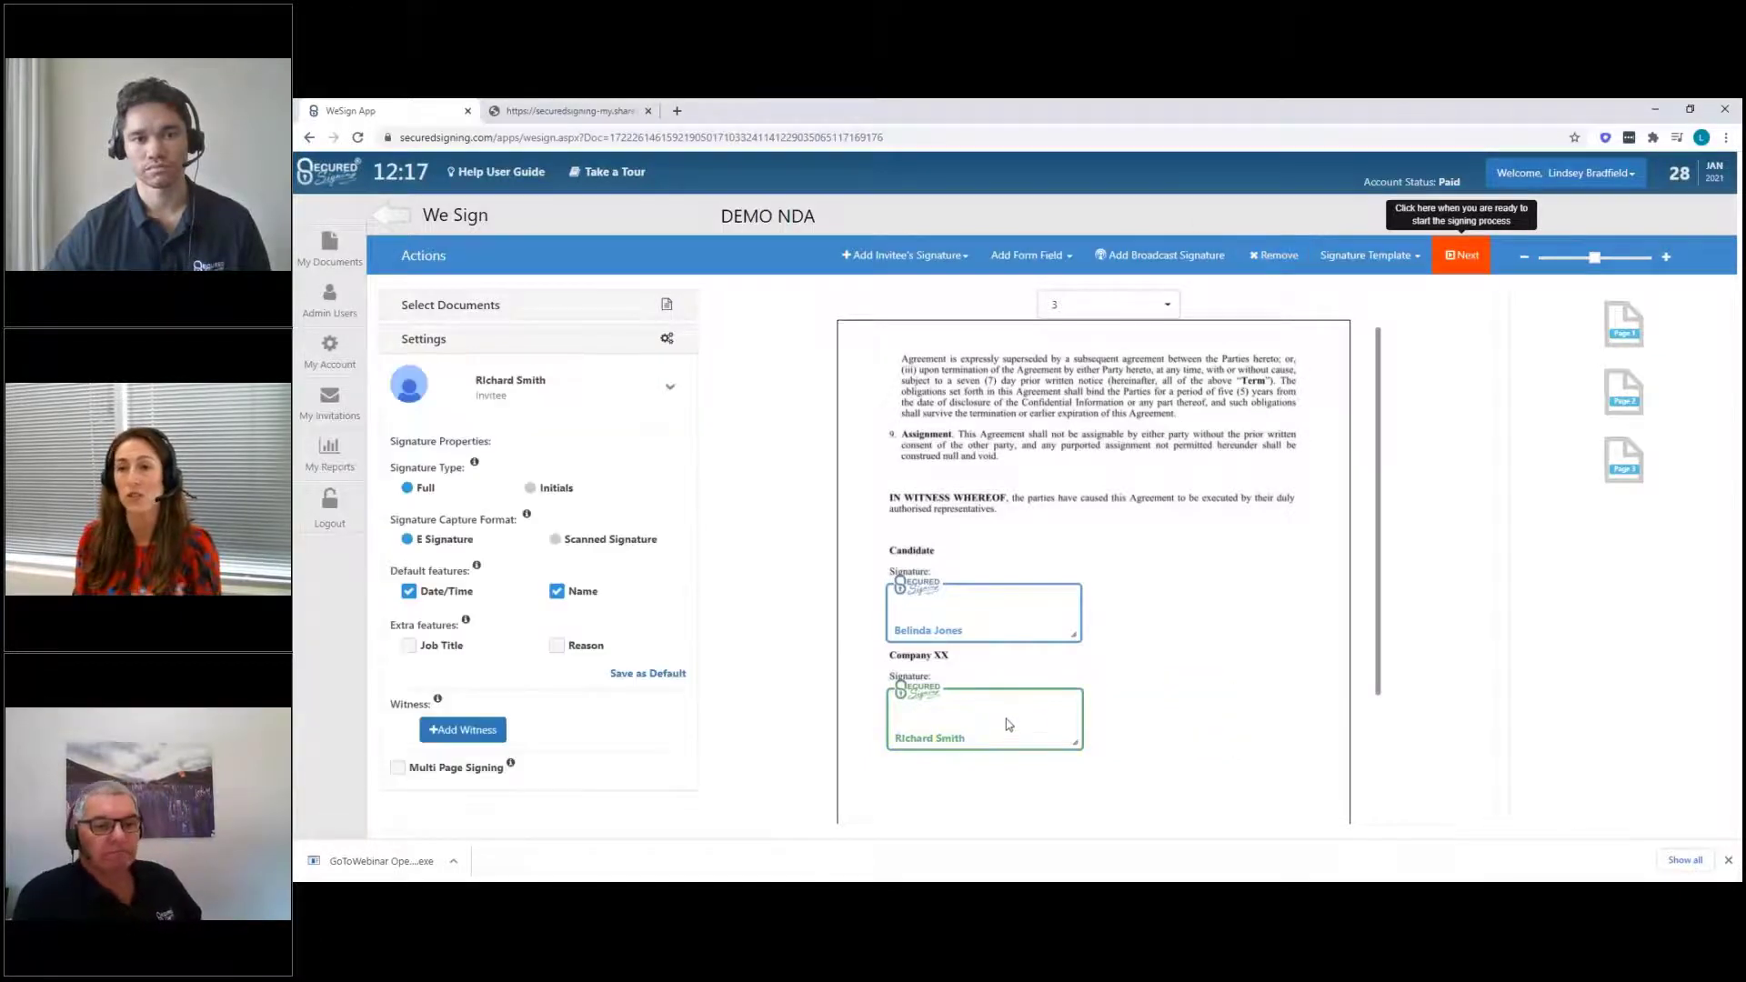
left_click(1275, 260)
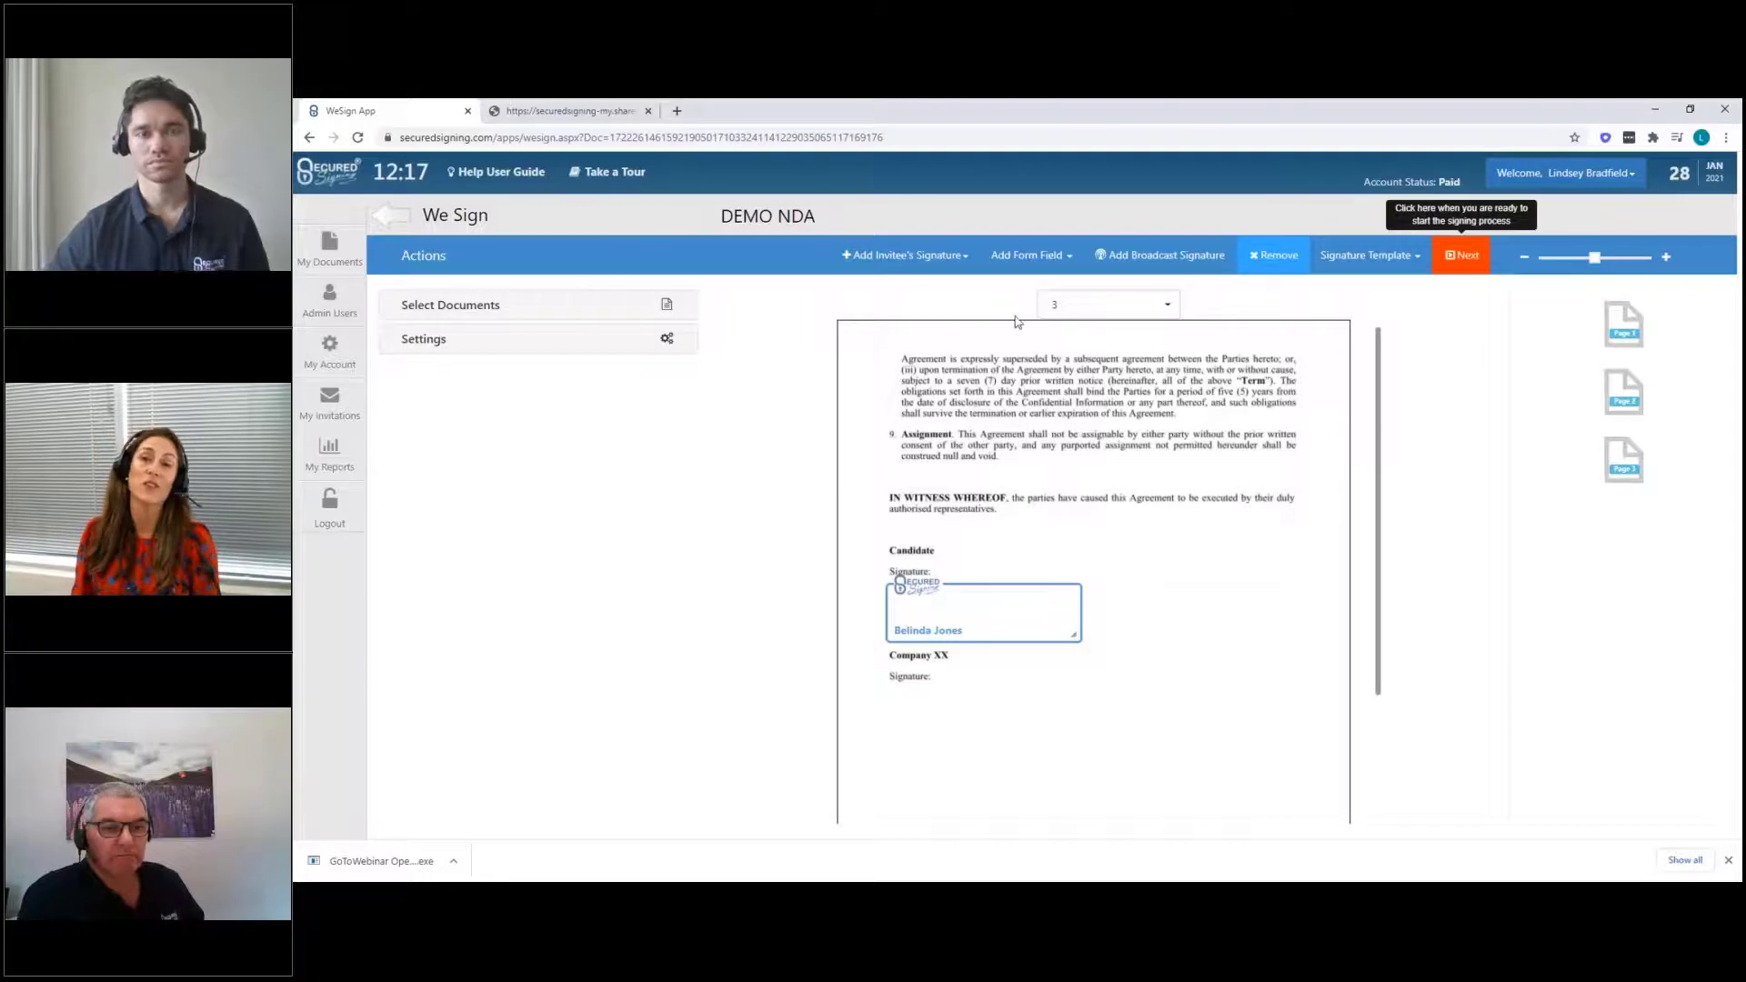
left_click(1069, 263)
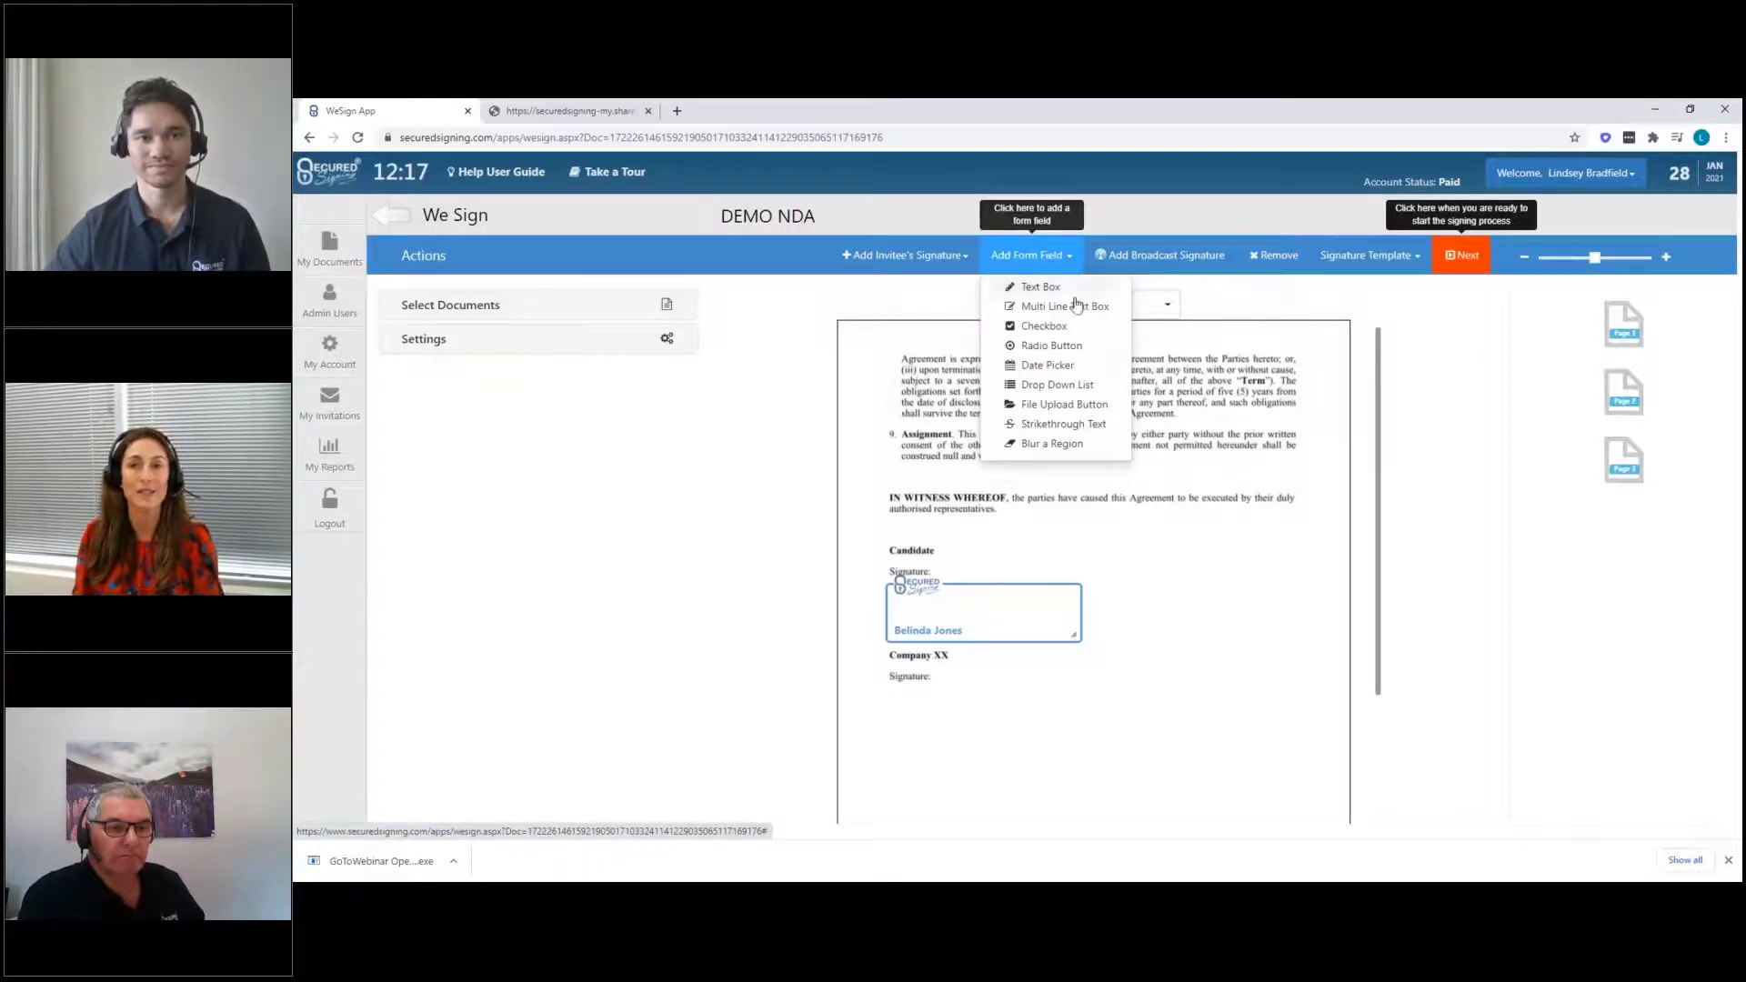
left_click(1237, 635)
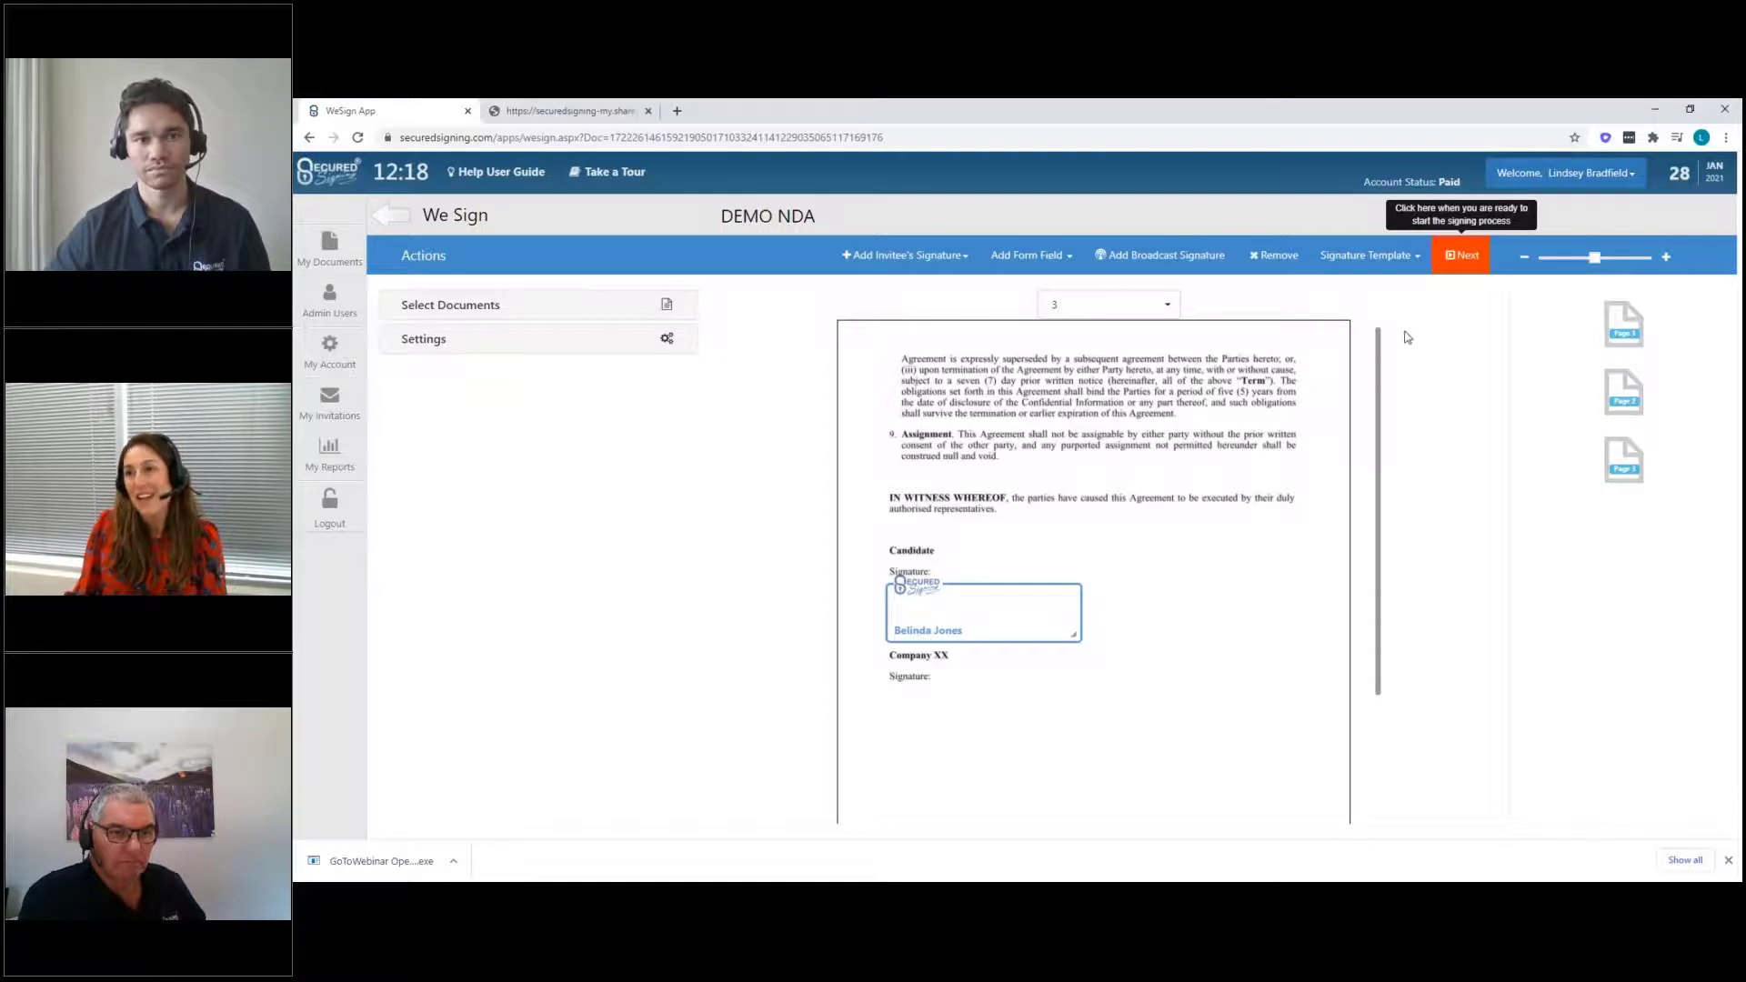
- Require ID verification for the invitee, stopping signing if the face does not match
left_click(1463, 258)
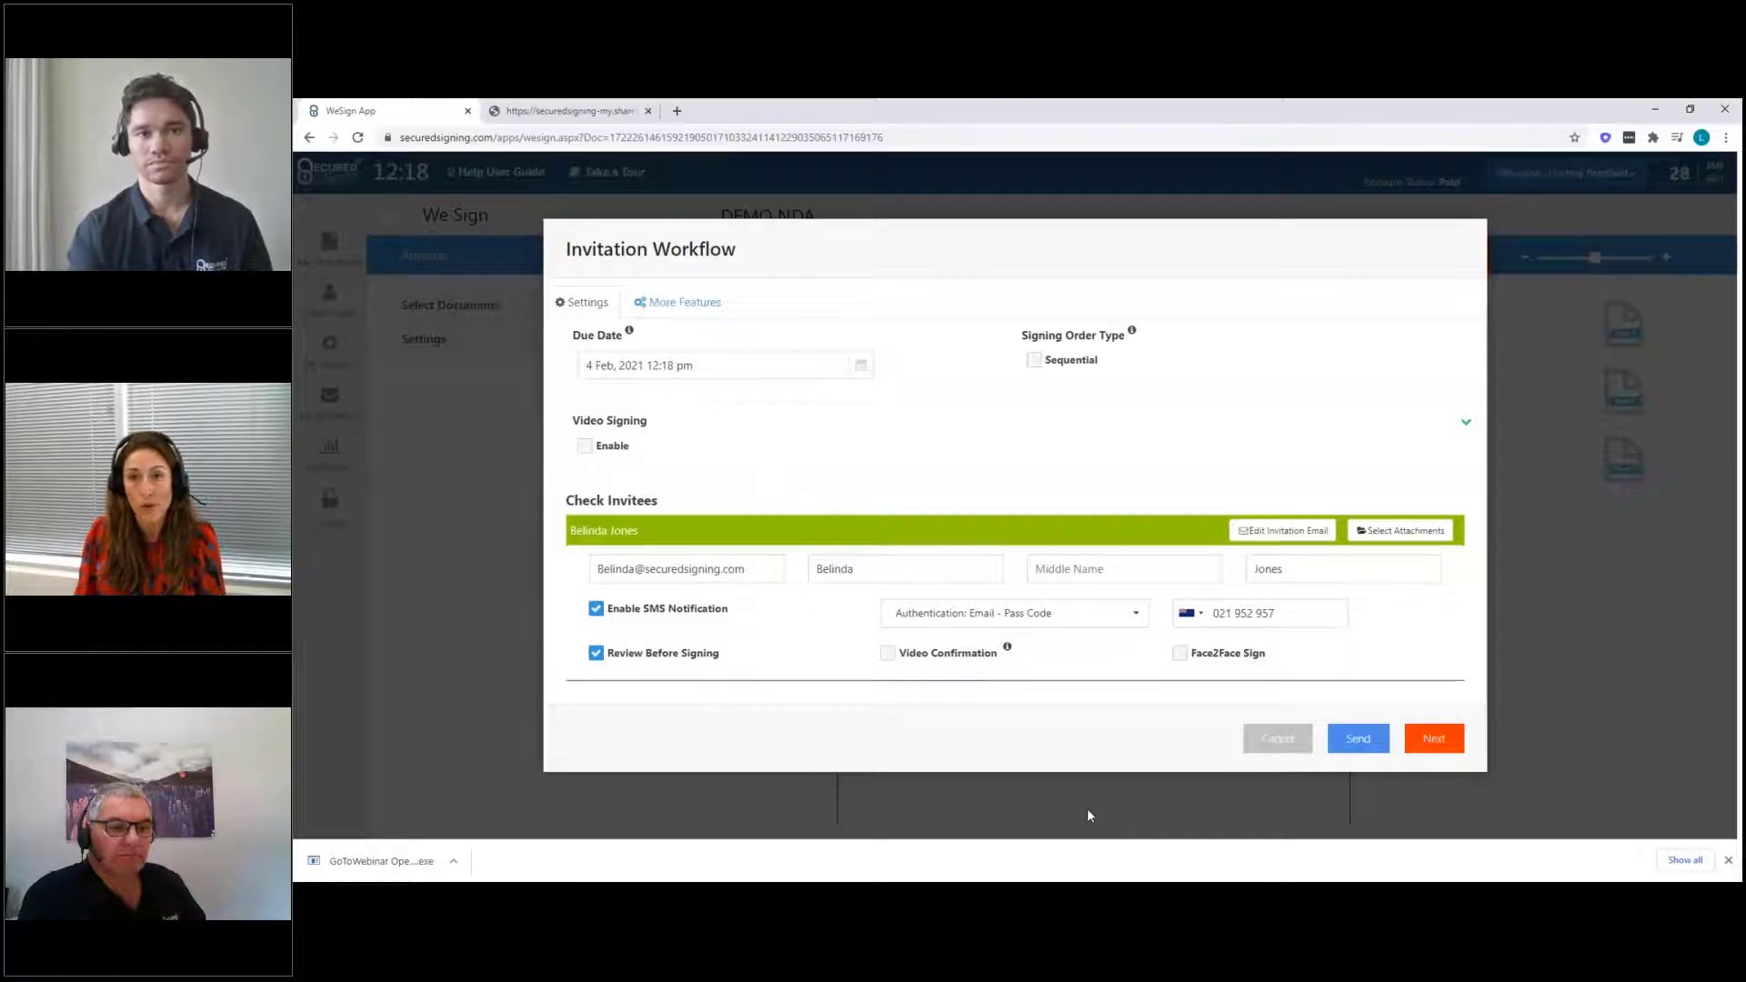
left_click(1137, 623)
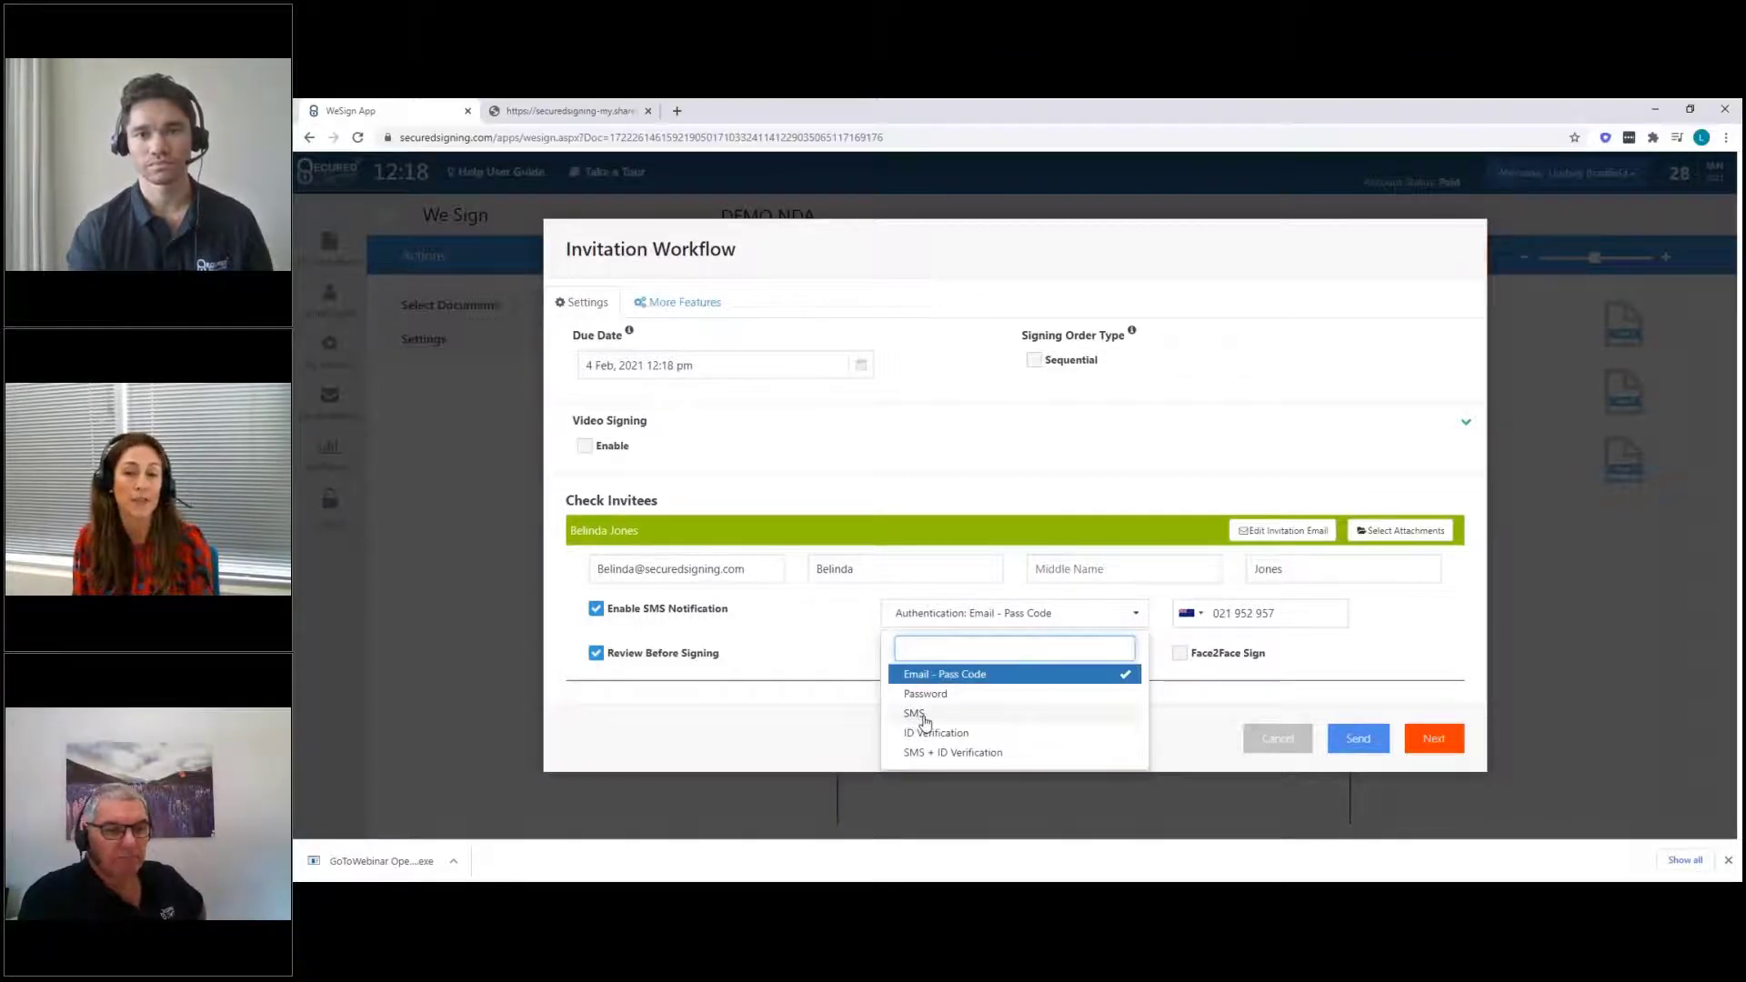
left_click(946, 733)
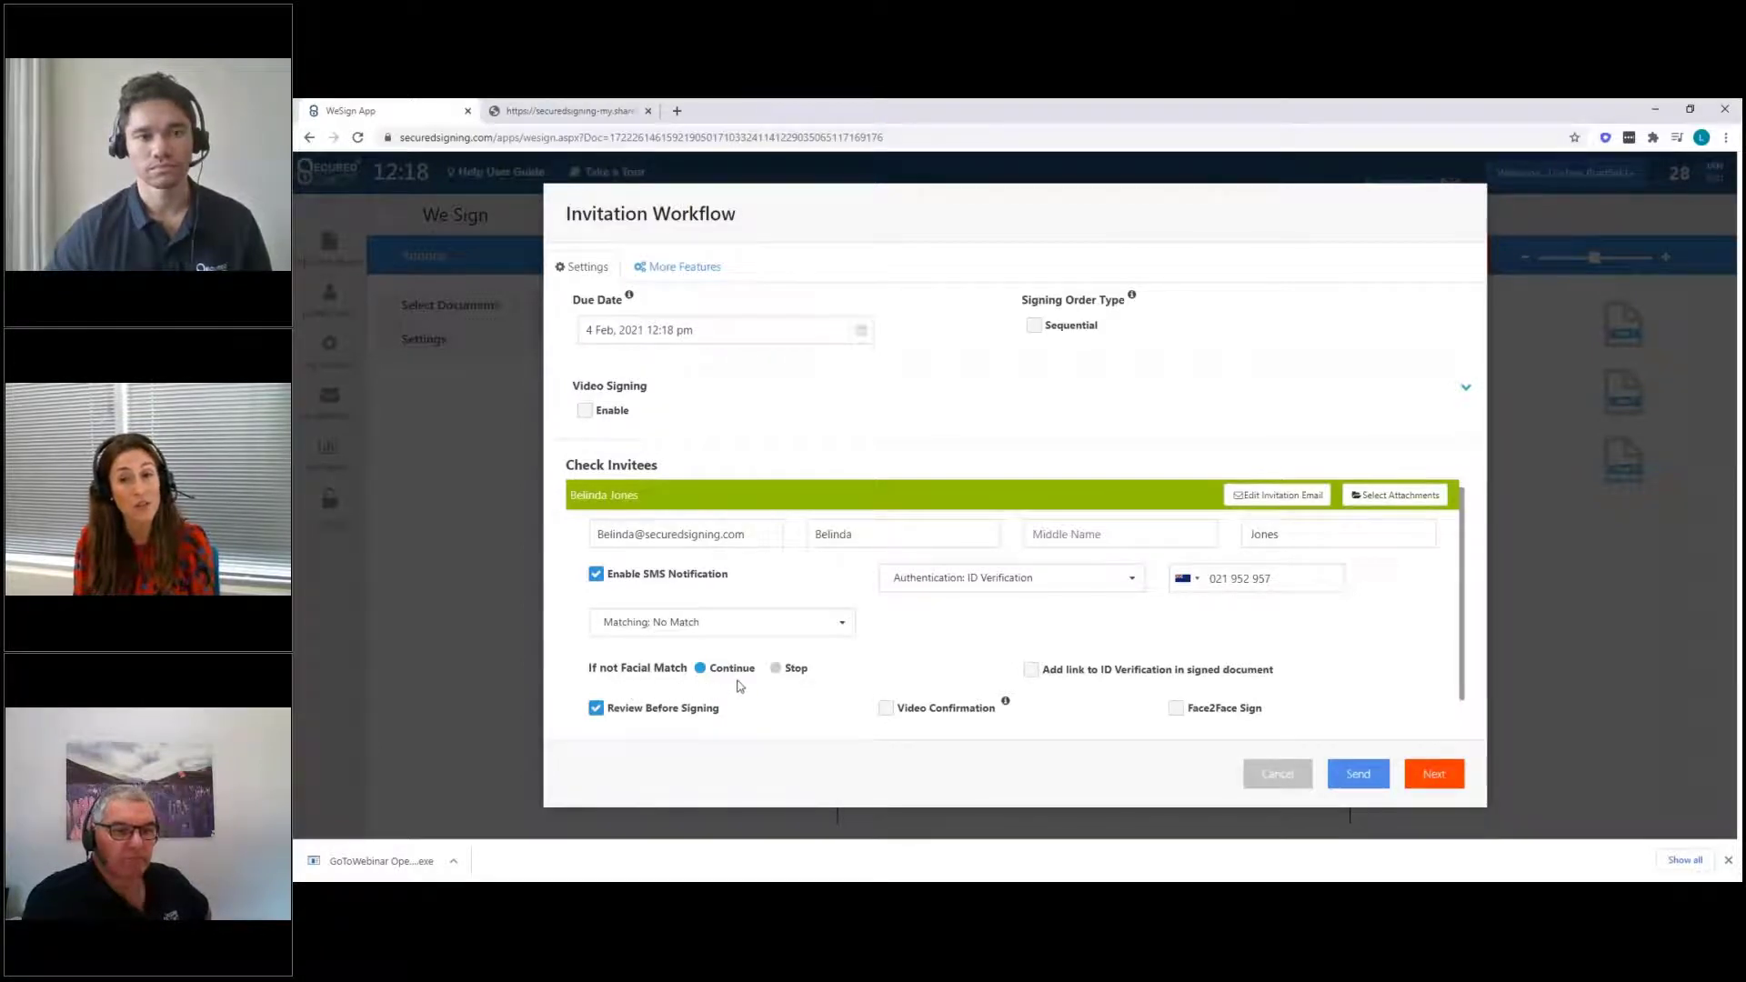
left_click(777, 669)
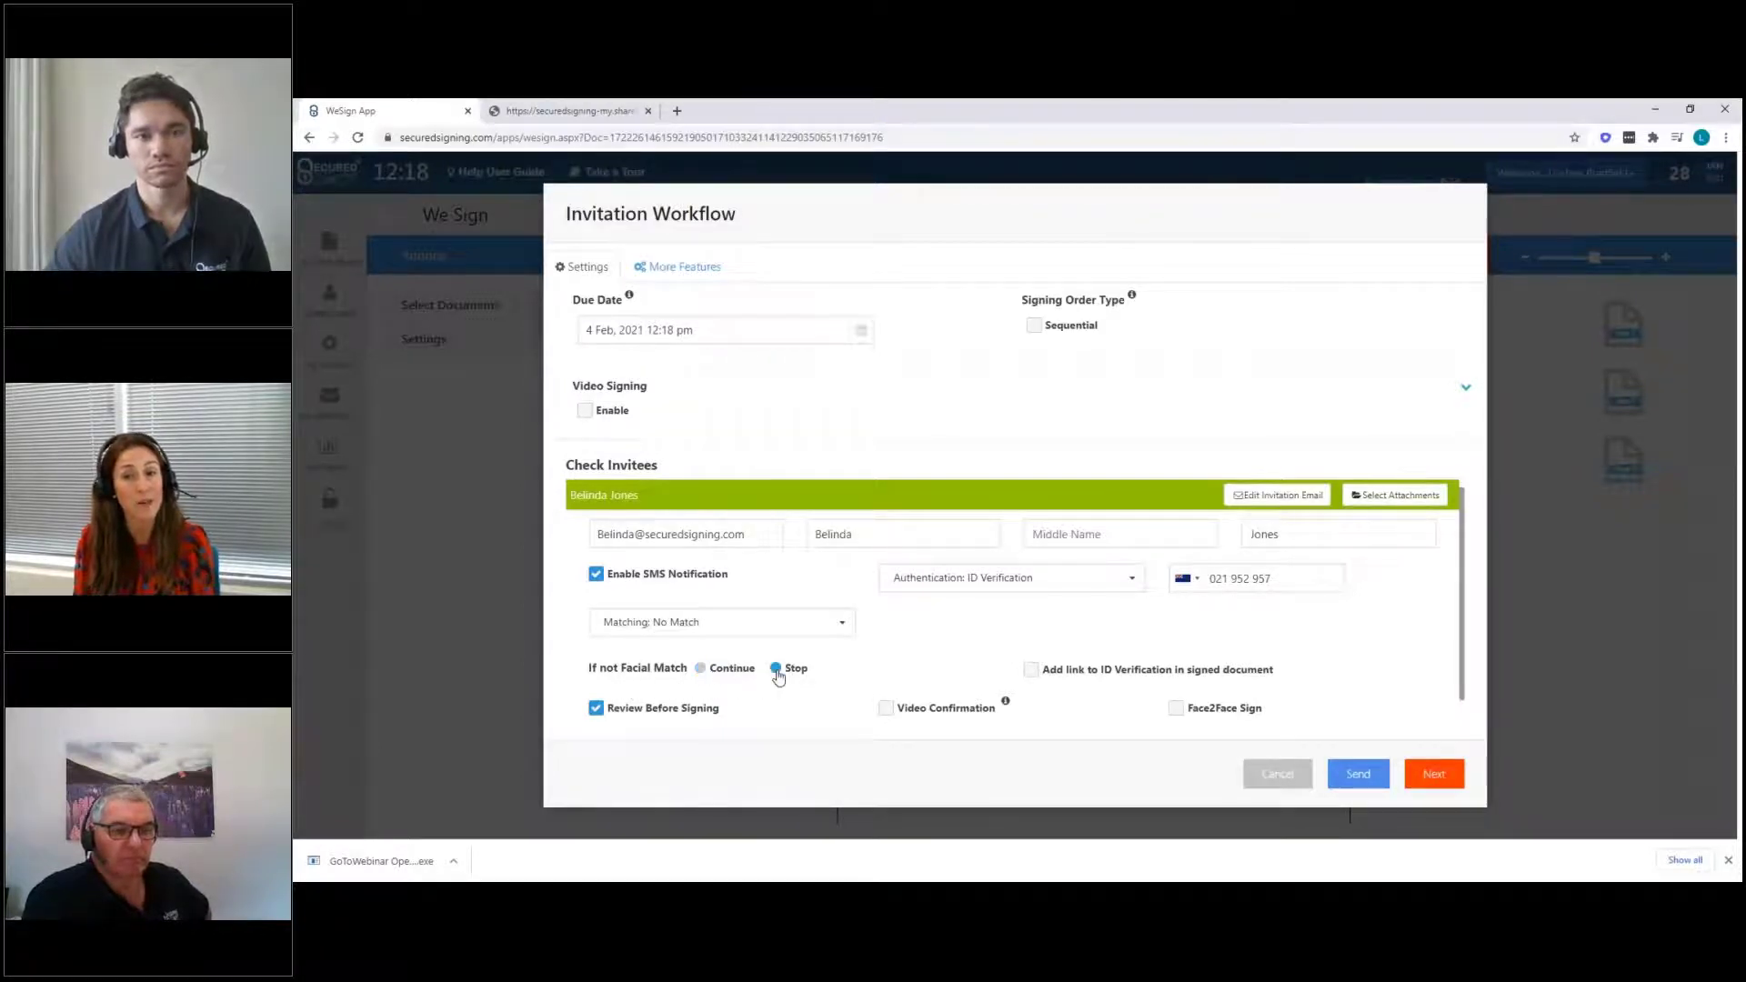
- Turn off review before signing and SMS notification, then send the invitation
left_click(603, 715)
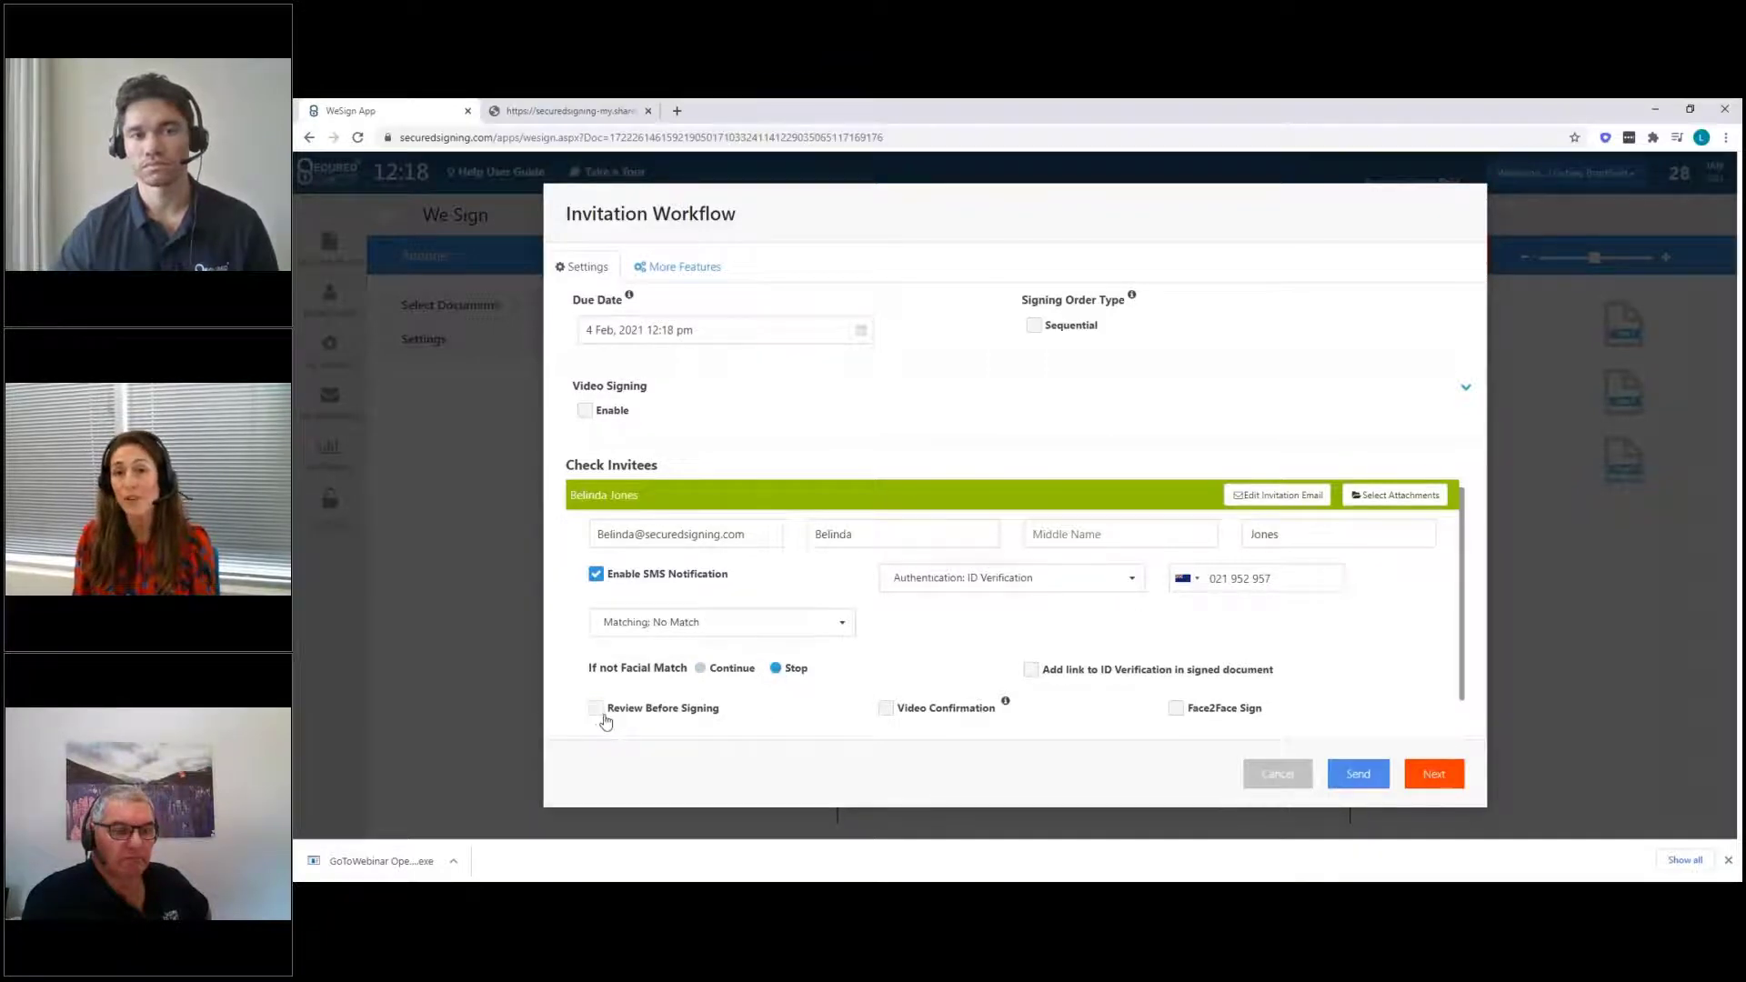
left_click(596, 575)
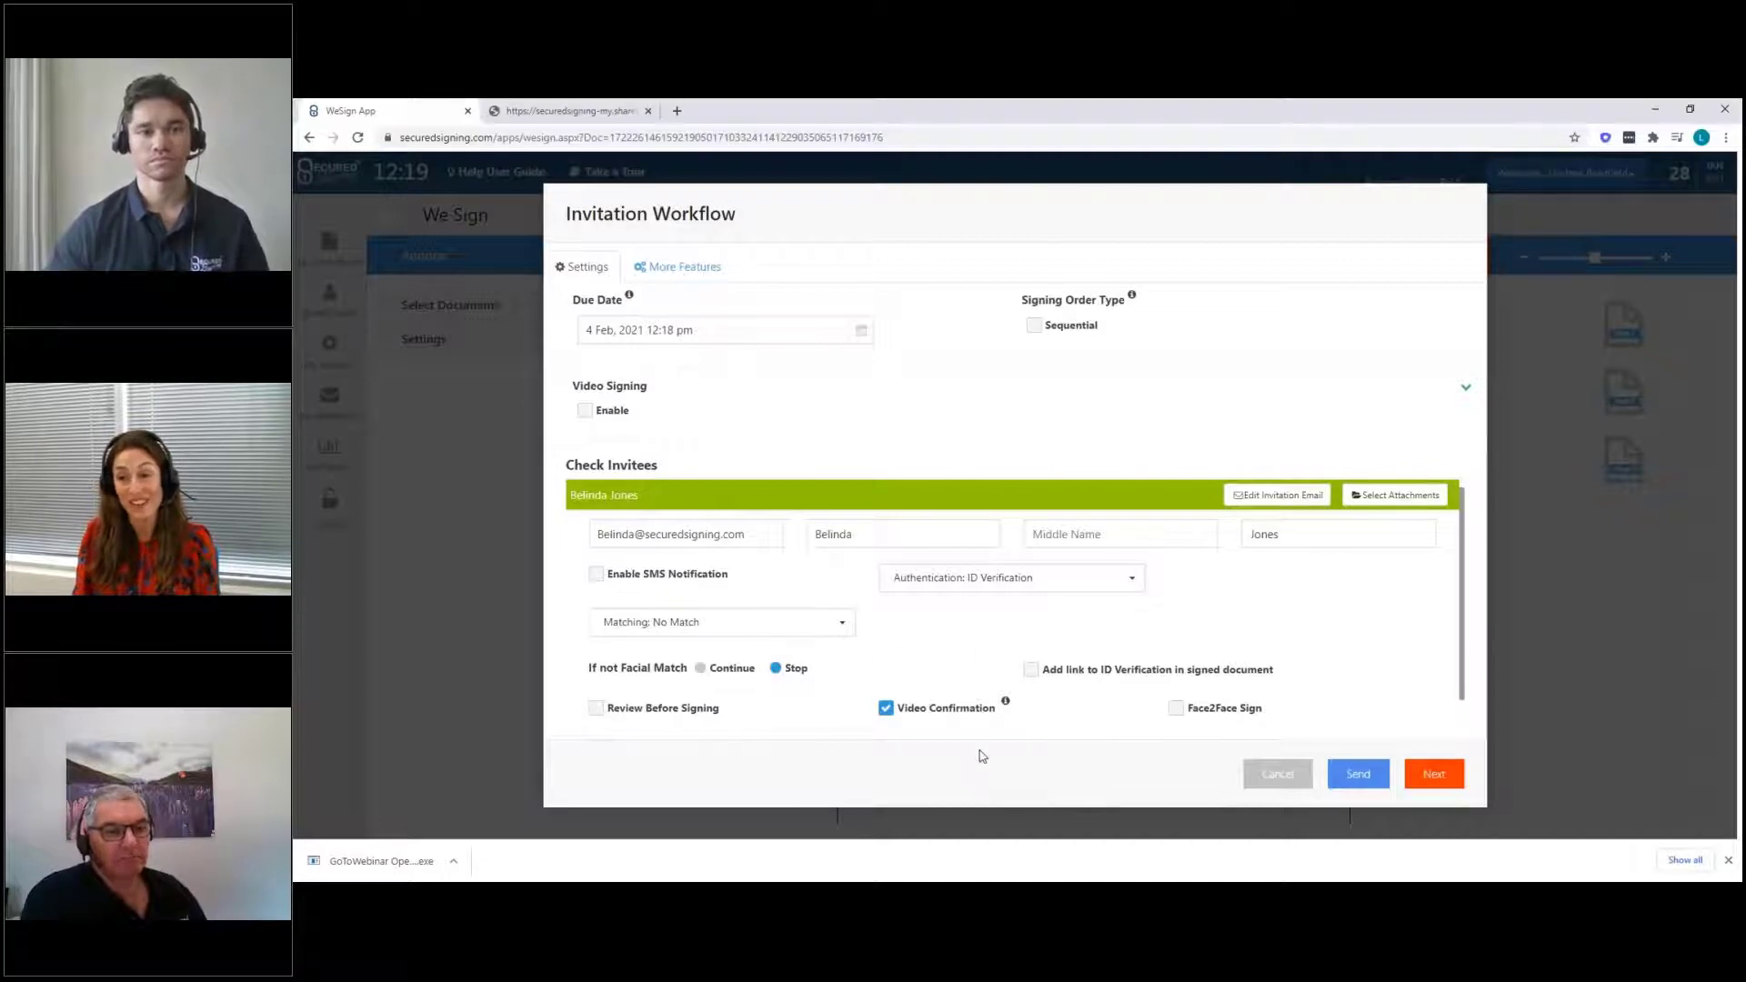
left_click(1360, 778)
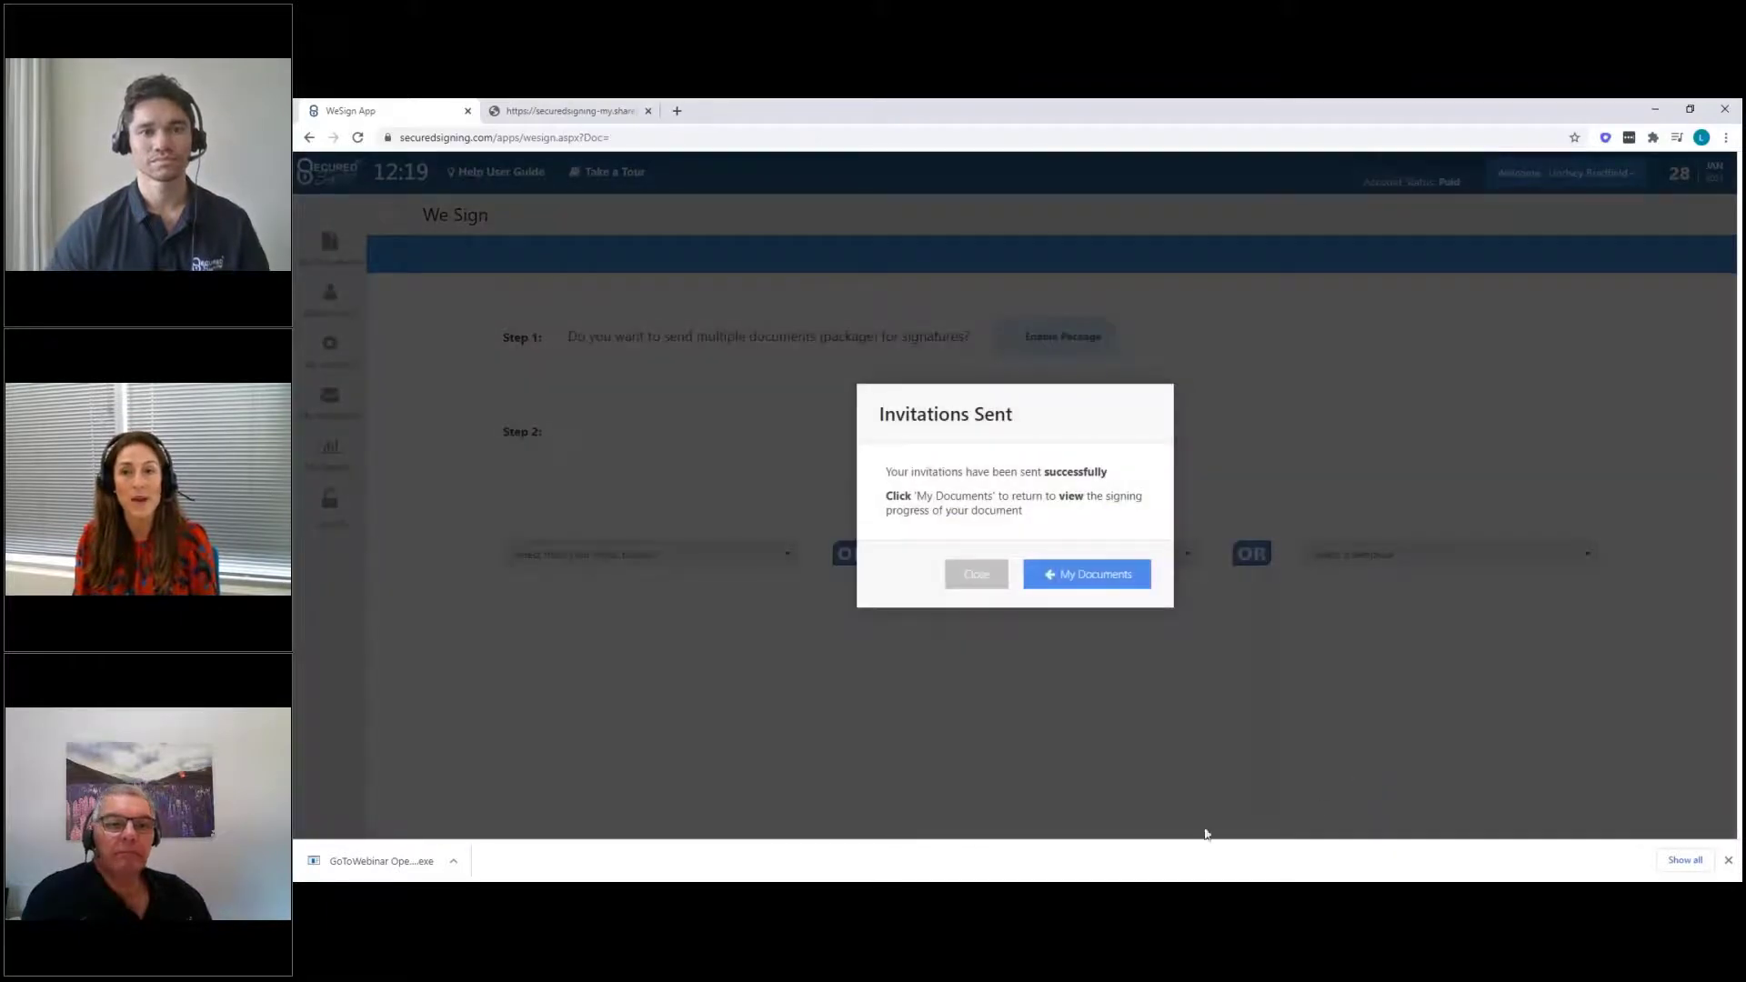
- Return to My Documents and switch to the Inbox tab
left_click(1082, 583)
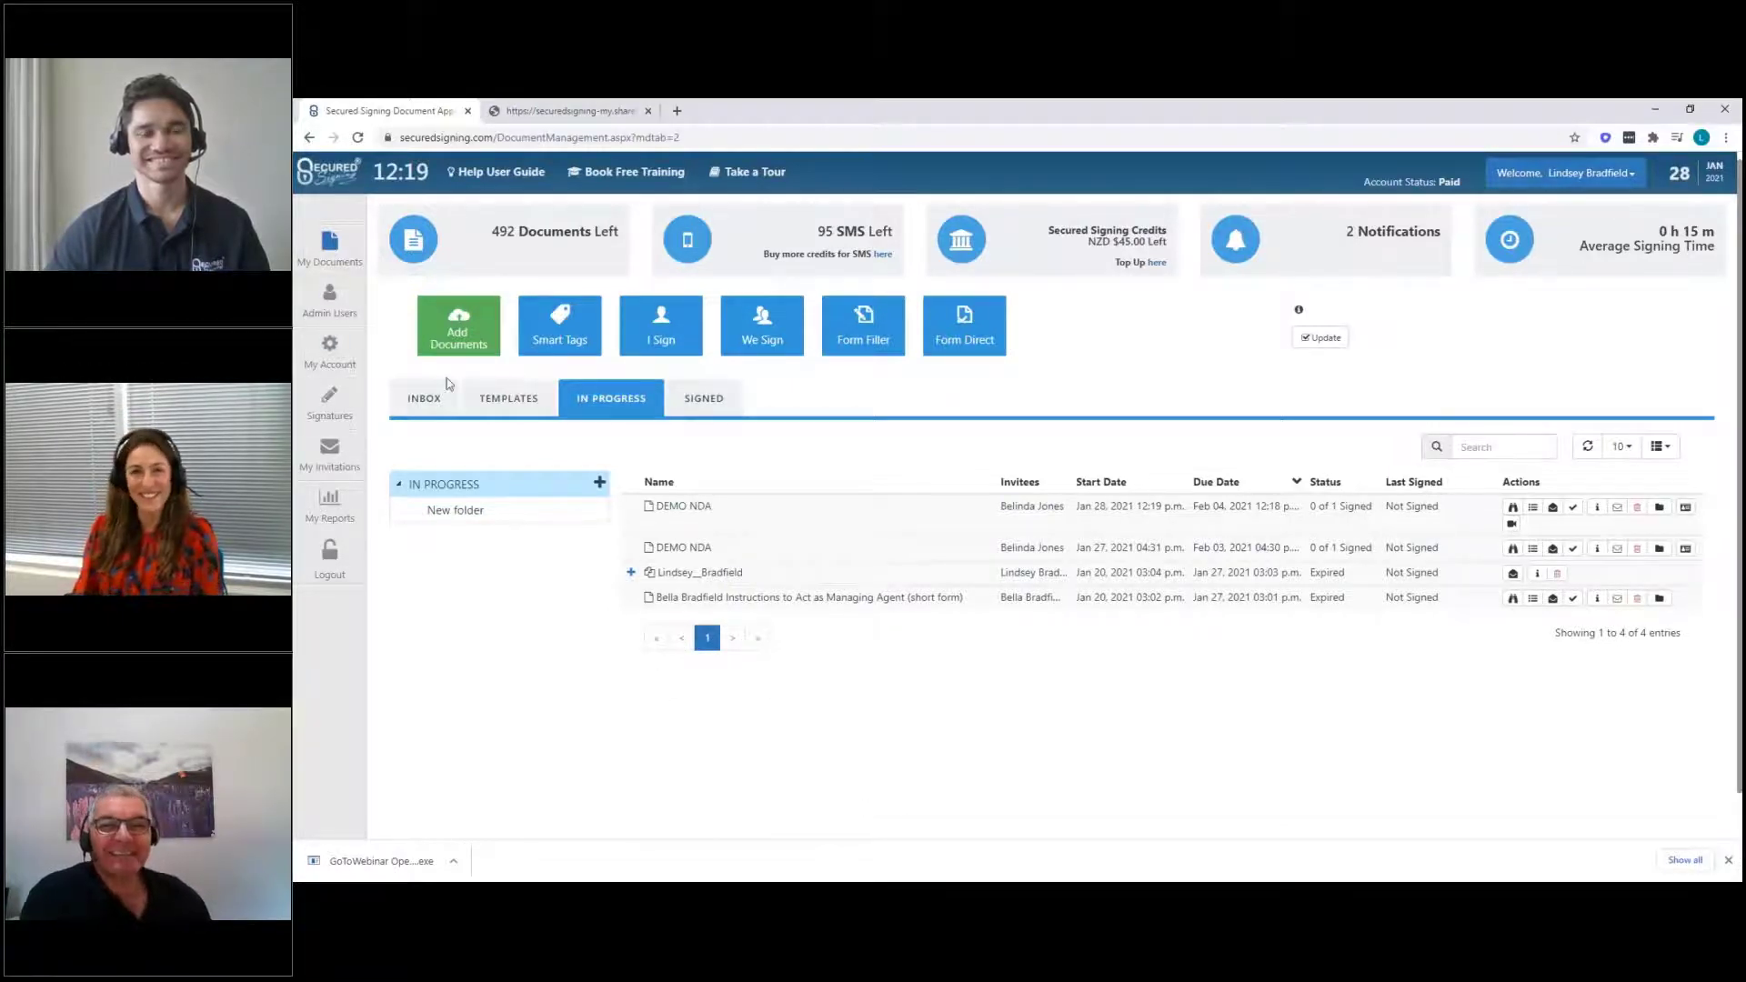
left_click(423, 402)
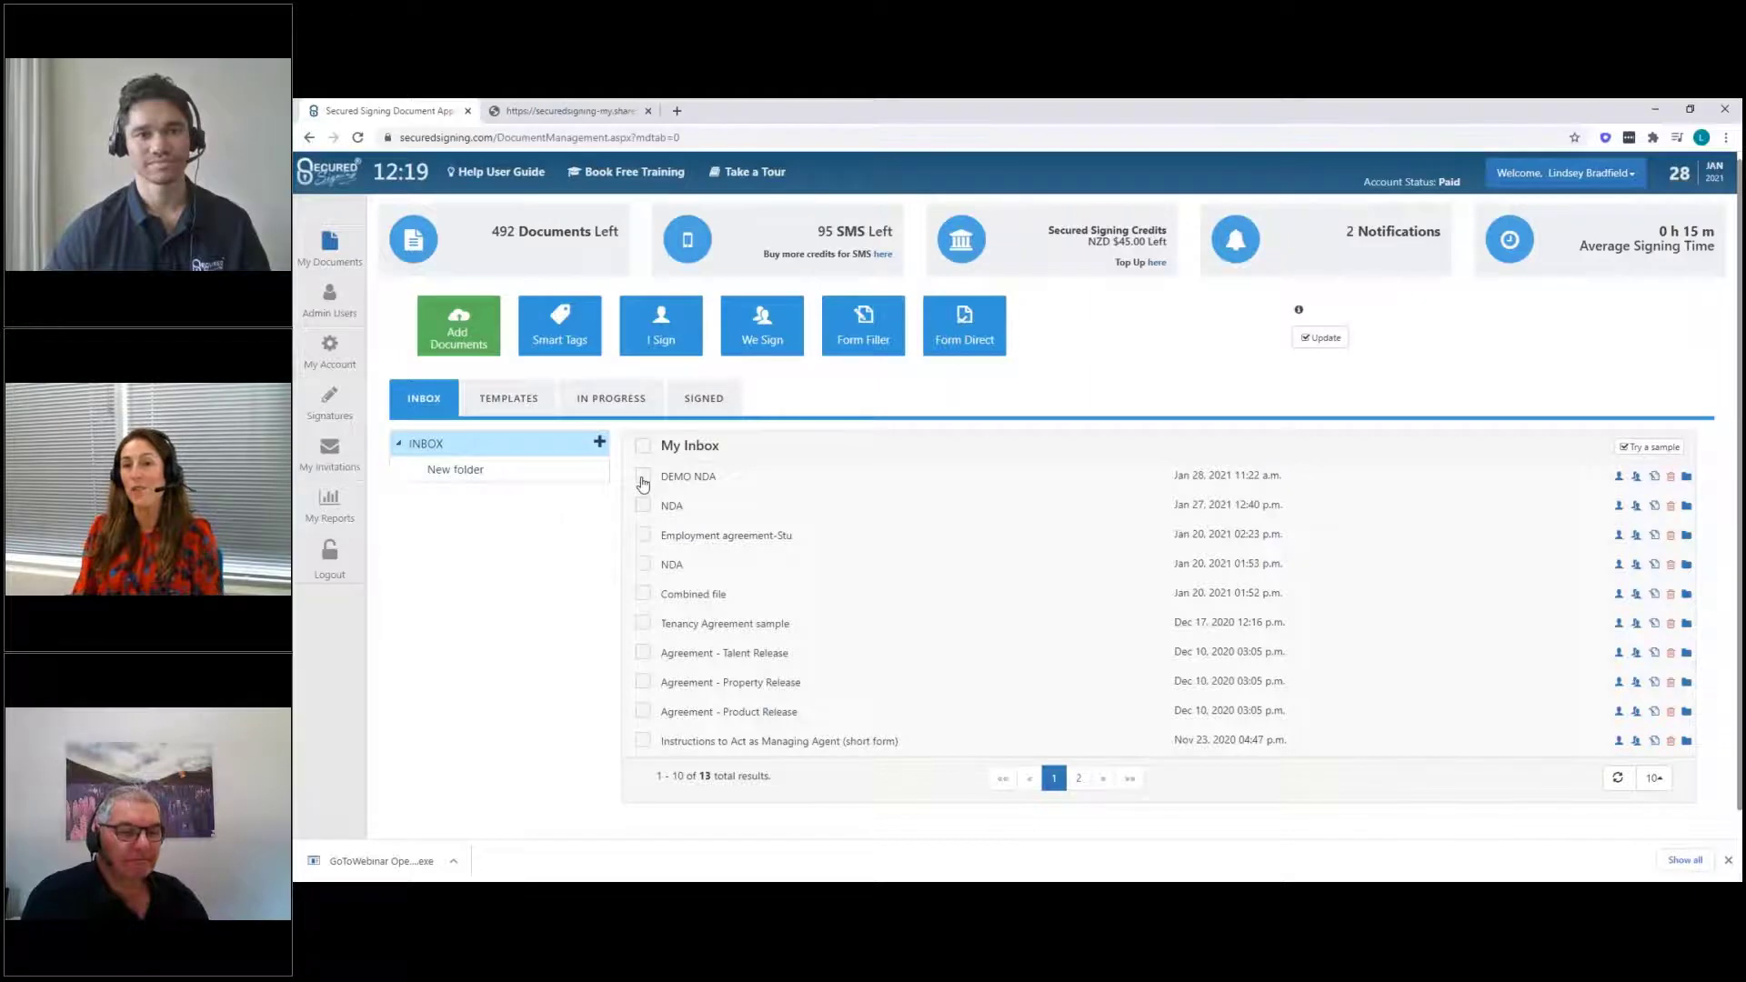
- Select DEMO NDA, open it in We Sign, and go to page 3
left_click(643, 477)
left_click(1636, 476)
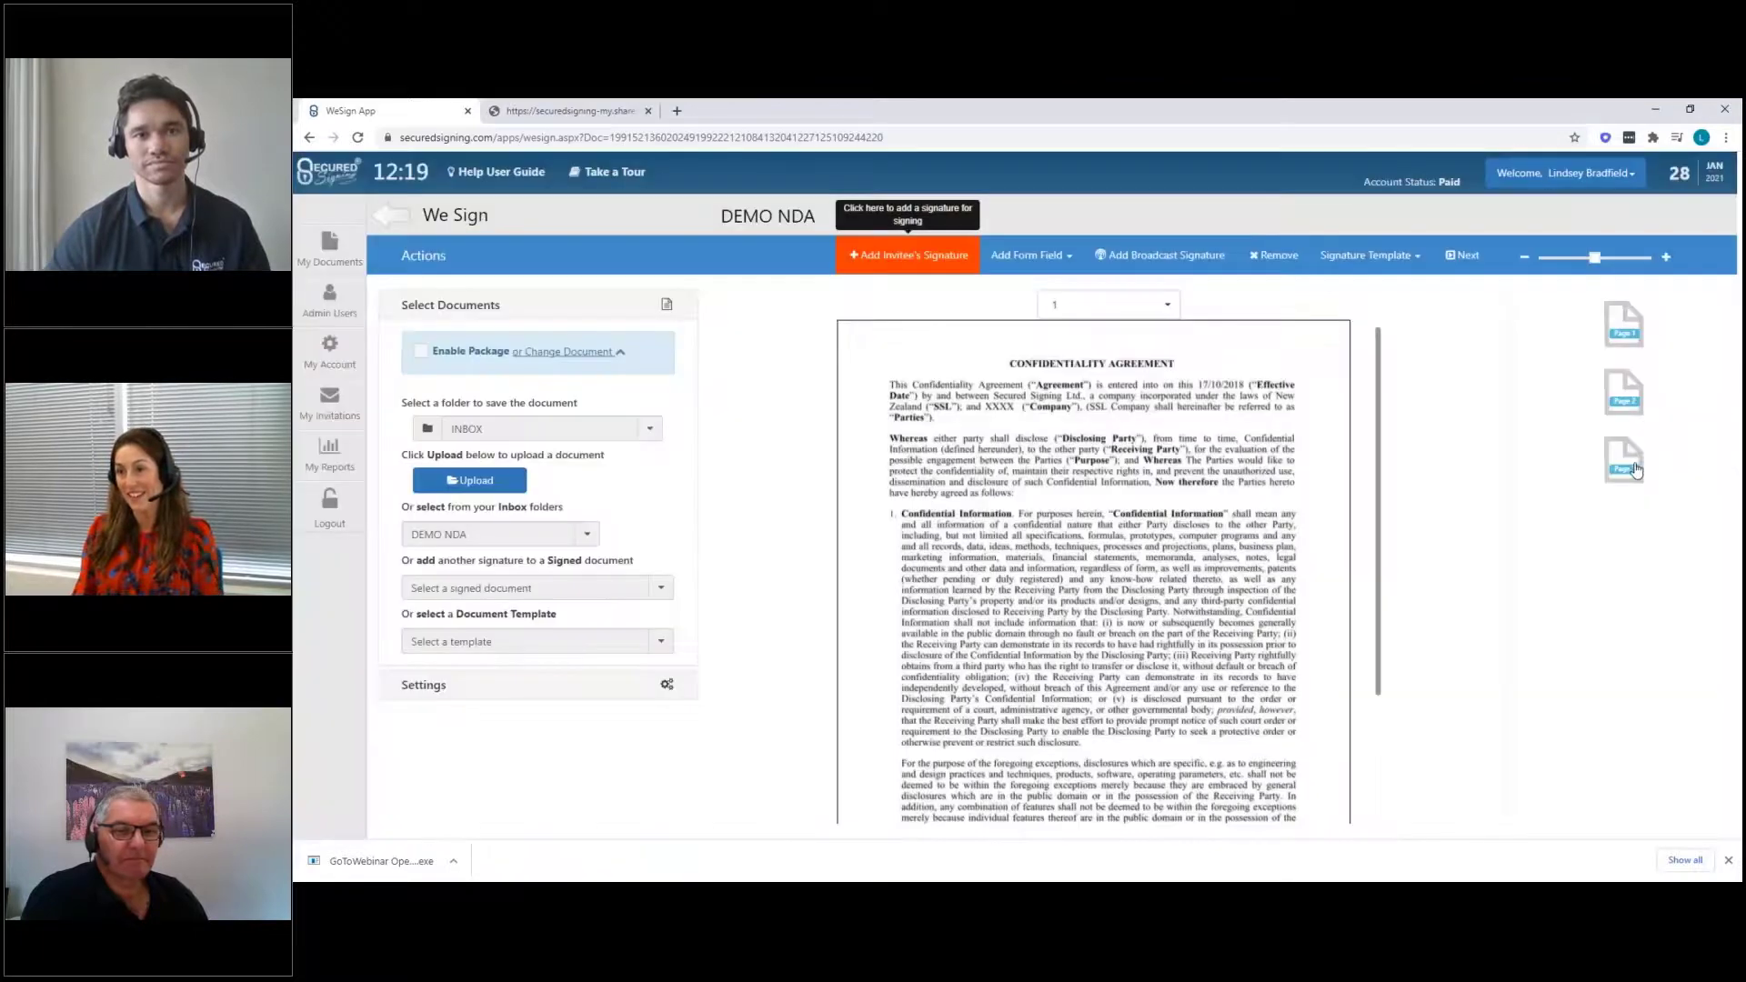
left_click(1636, 470)
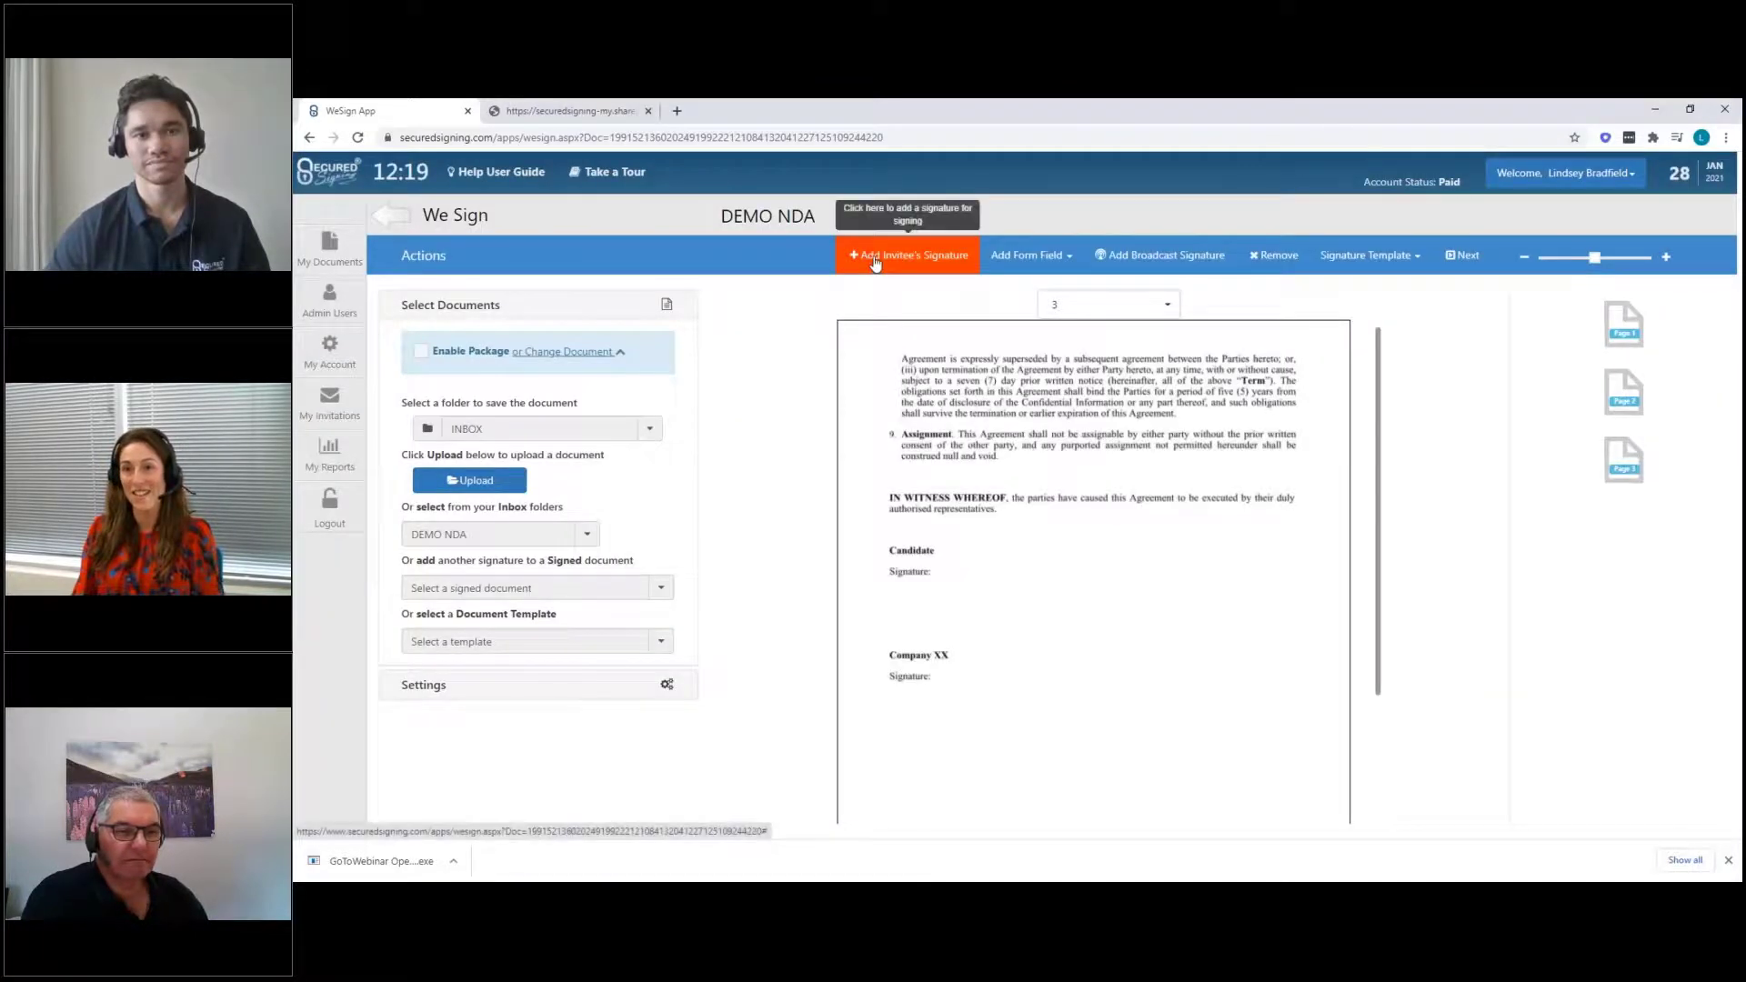
- Place an enlarged signature box for the saved contact under Candidate and continue to the workflow
left_click(909, 254)
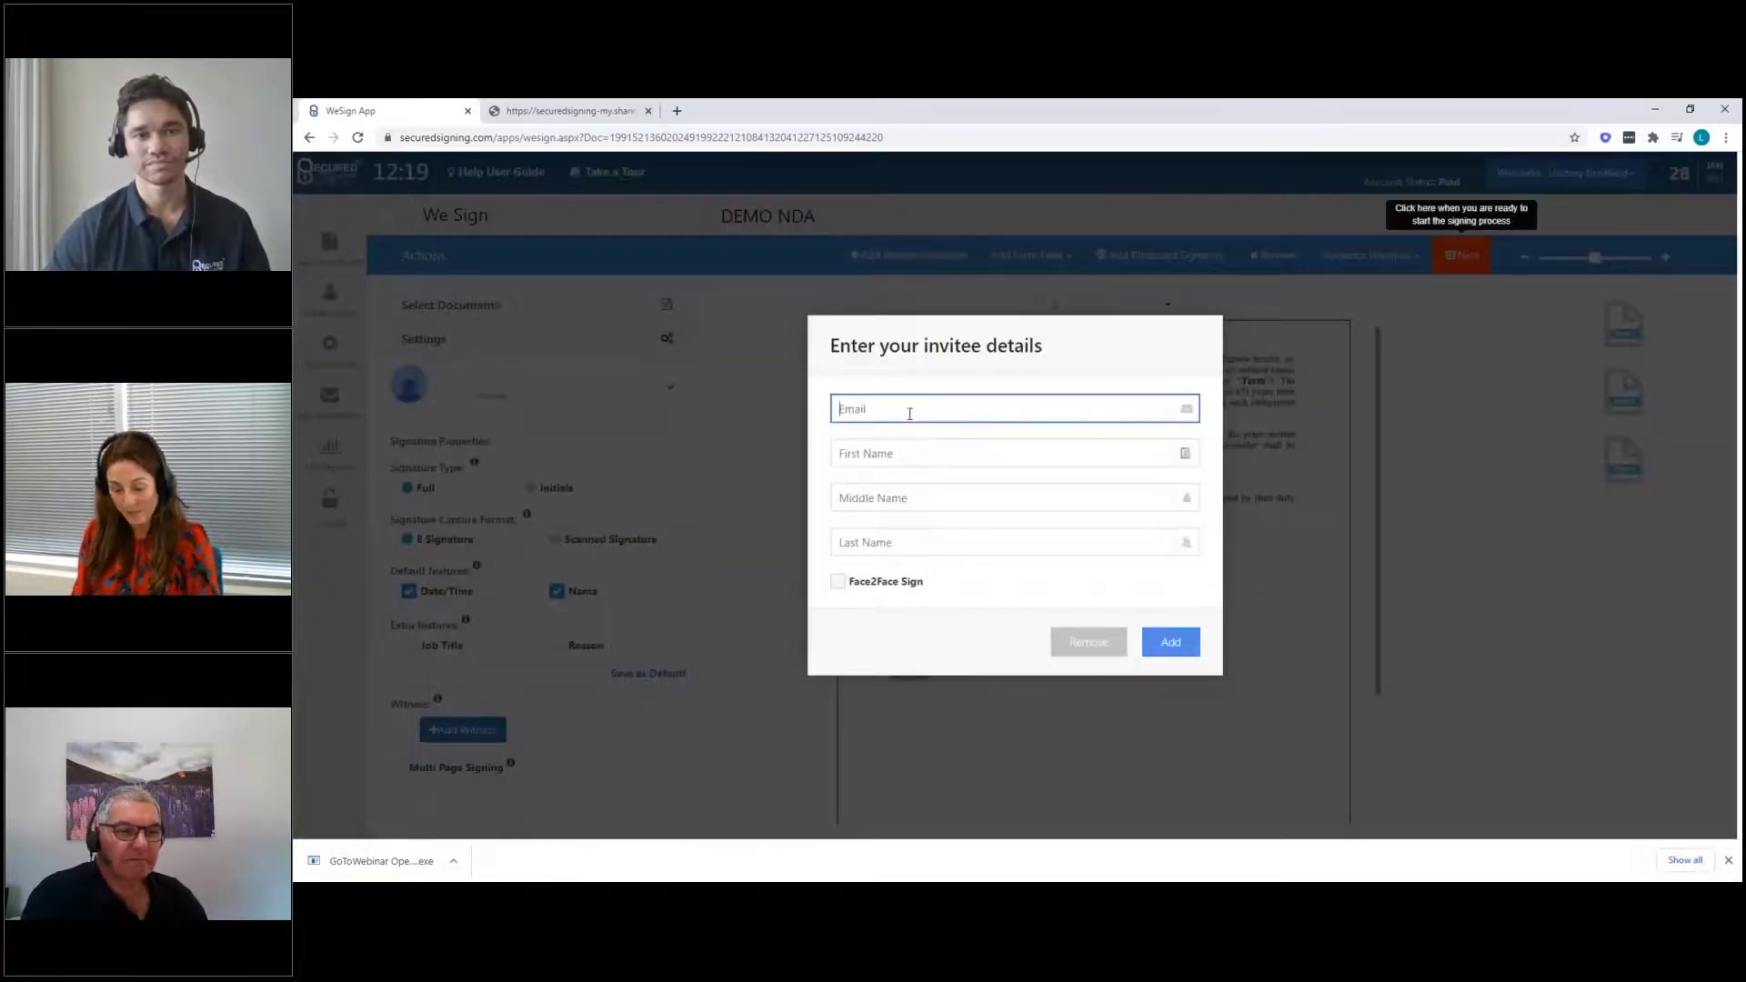
type("be")
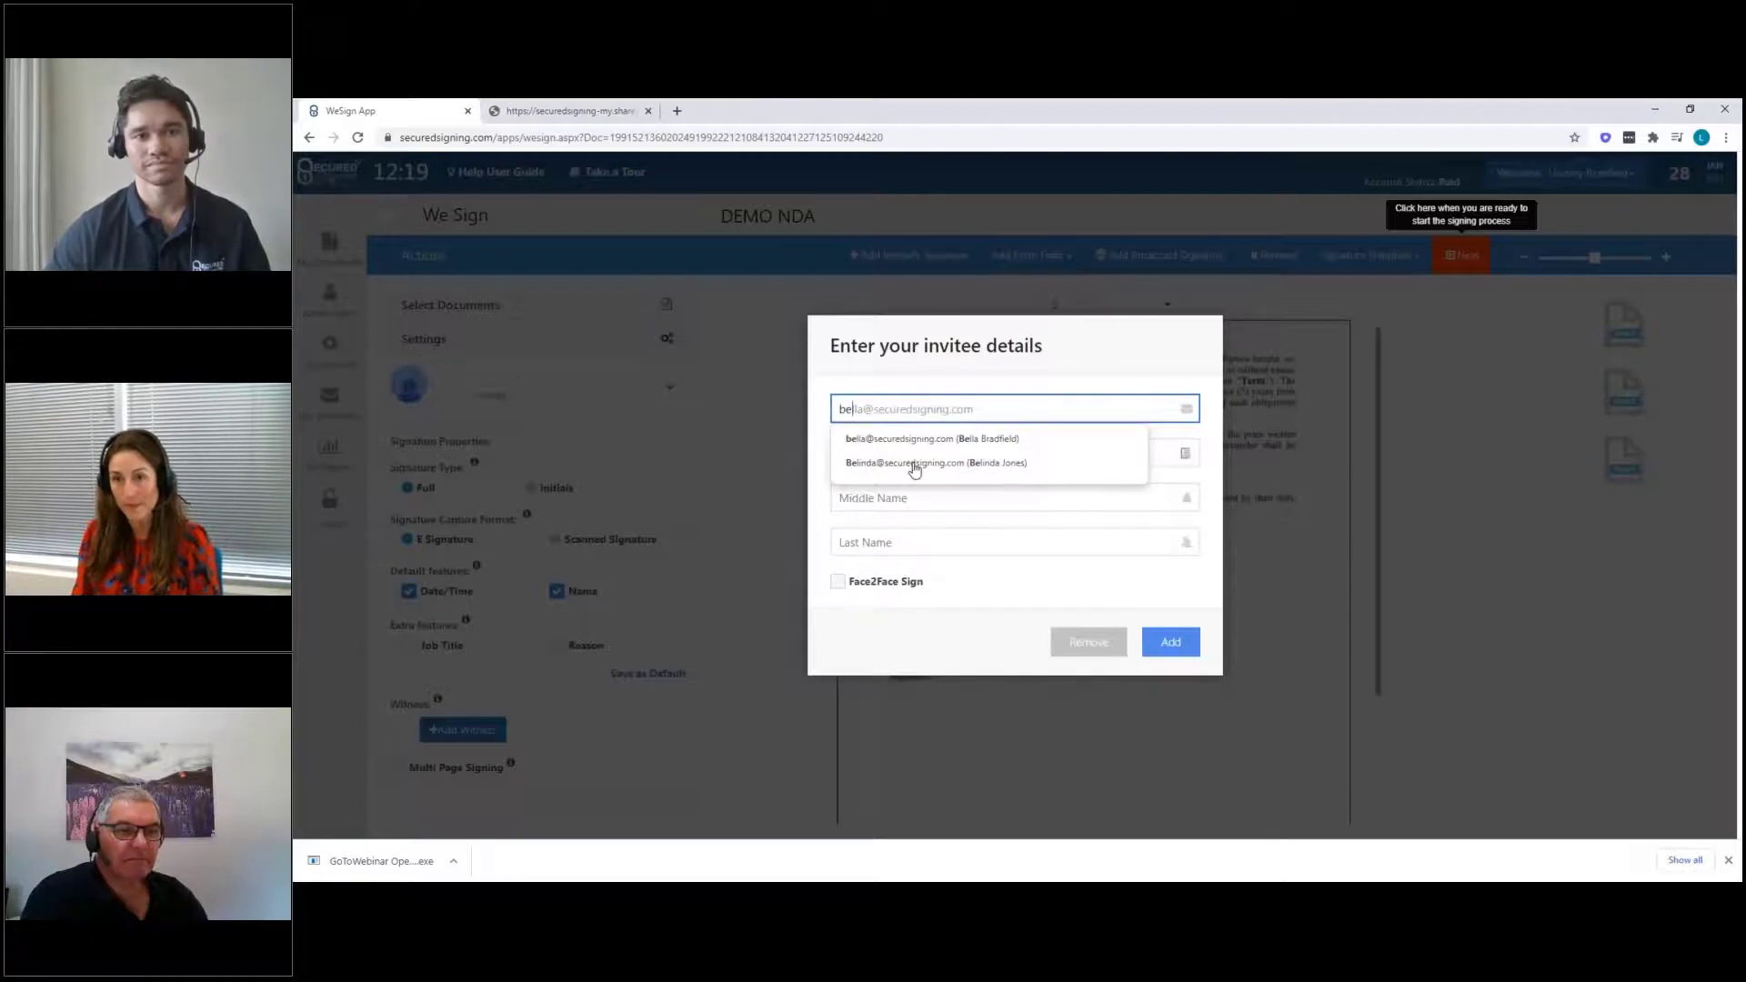
left_click(910, 463)
left_click(1184, 645)
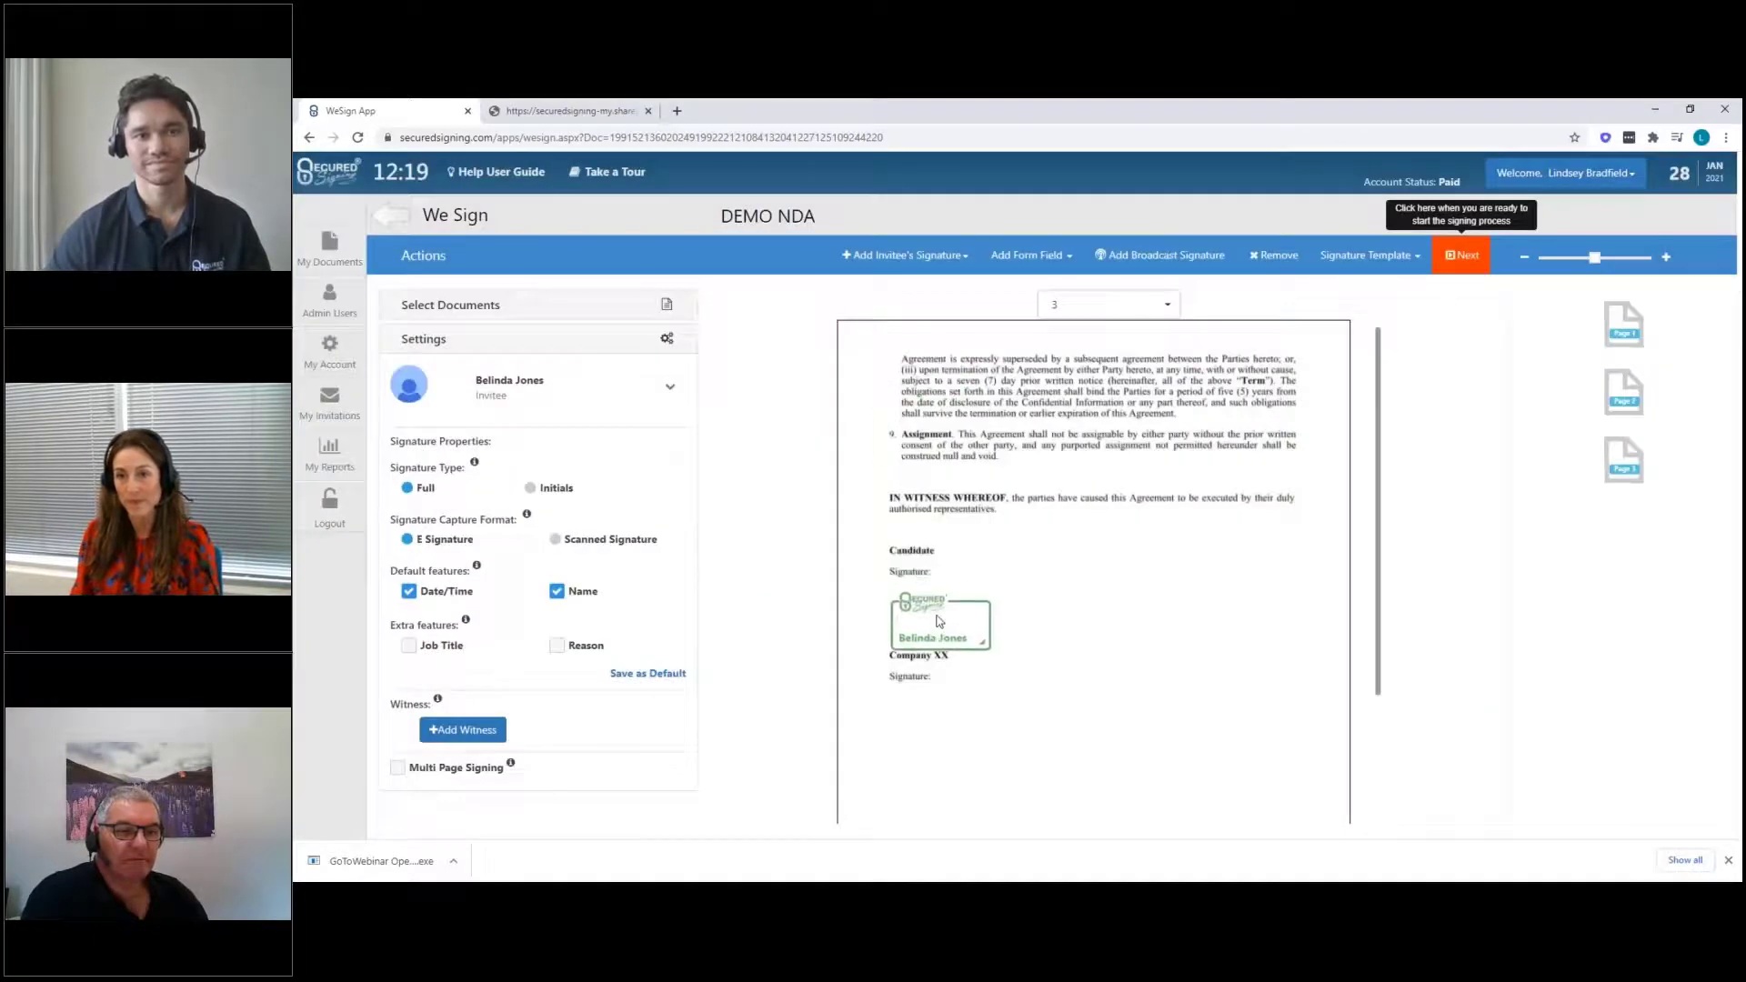
left_click_drag(940, 621, 939, 609)
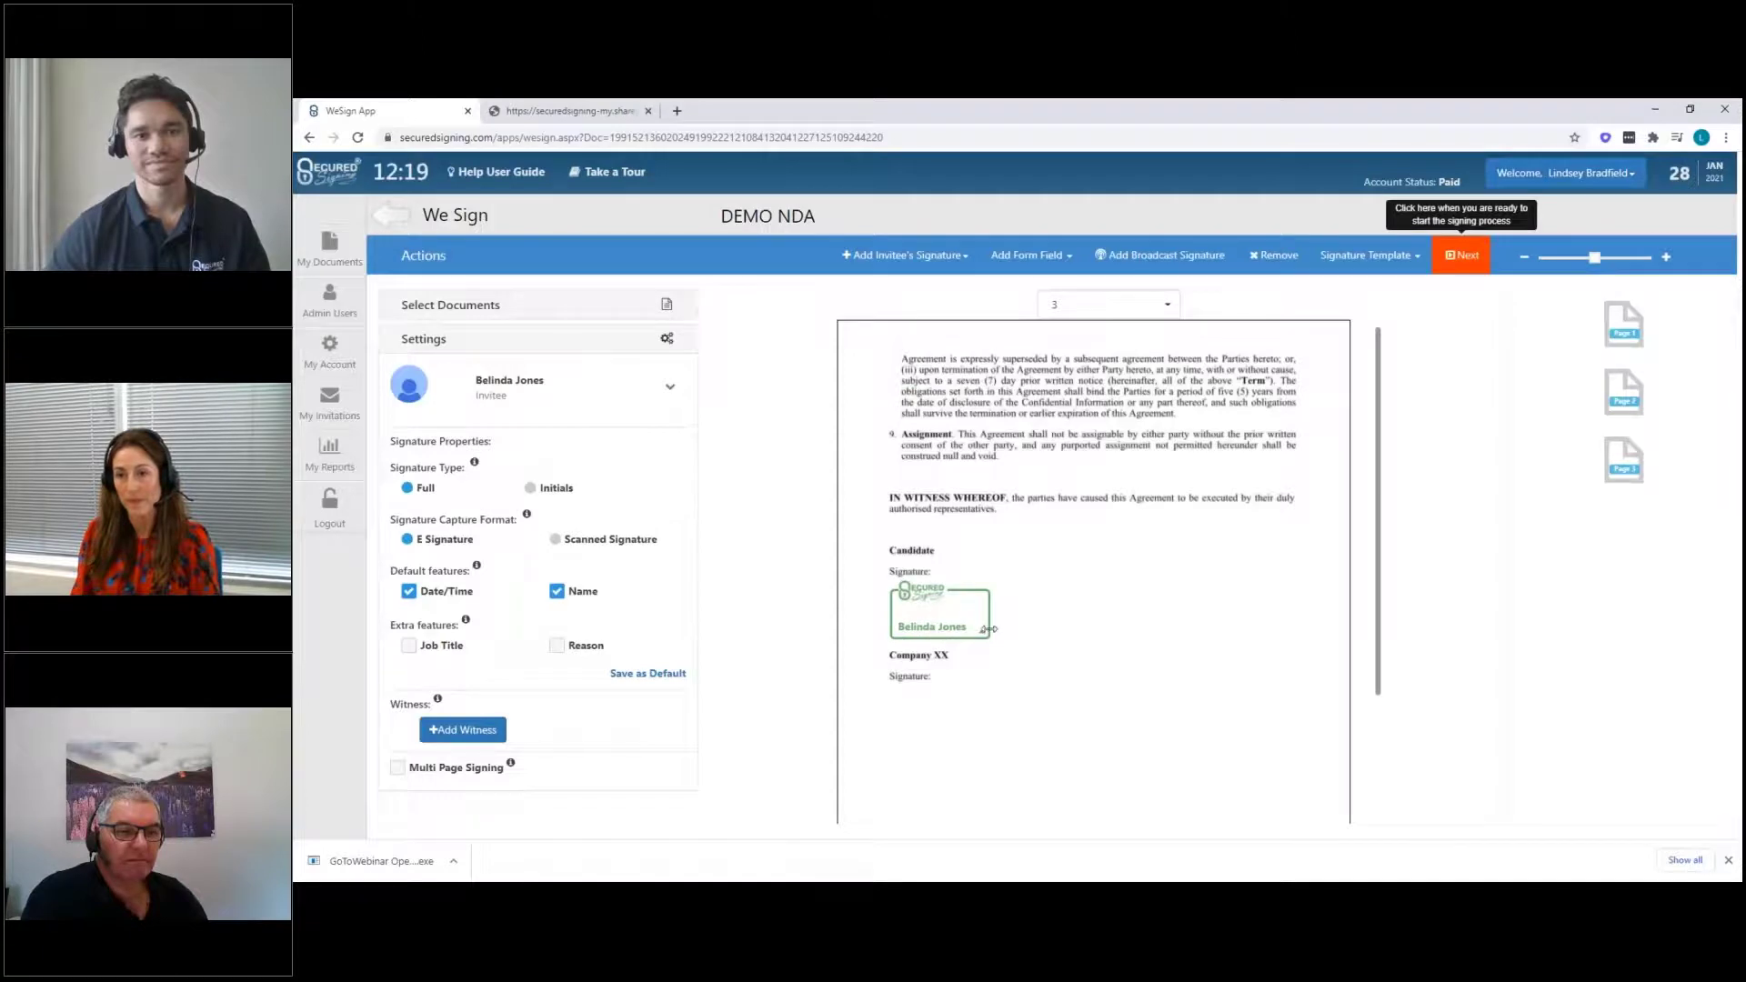
mouse_move(1056, 643)
left_mouse_down()
mouse_move(1170, 647)
mouse_move(1128, 625)
mouse_move(1060, 651)
mouse_move(1078, 643)
left_mouse_up()
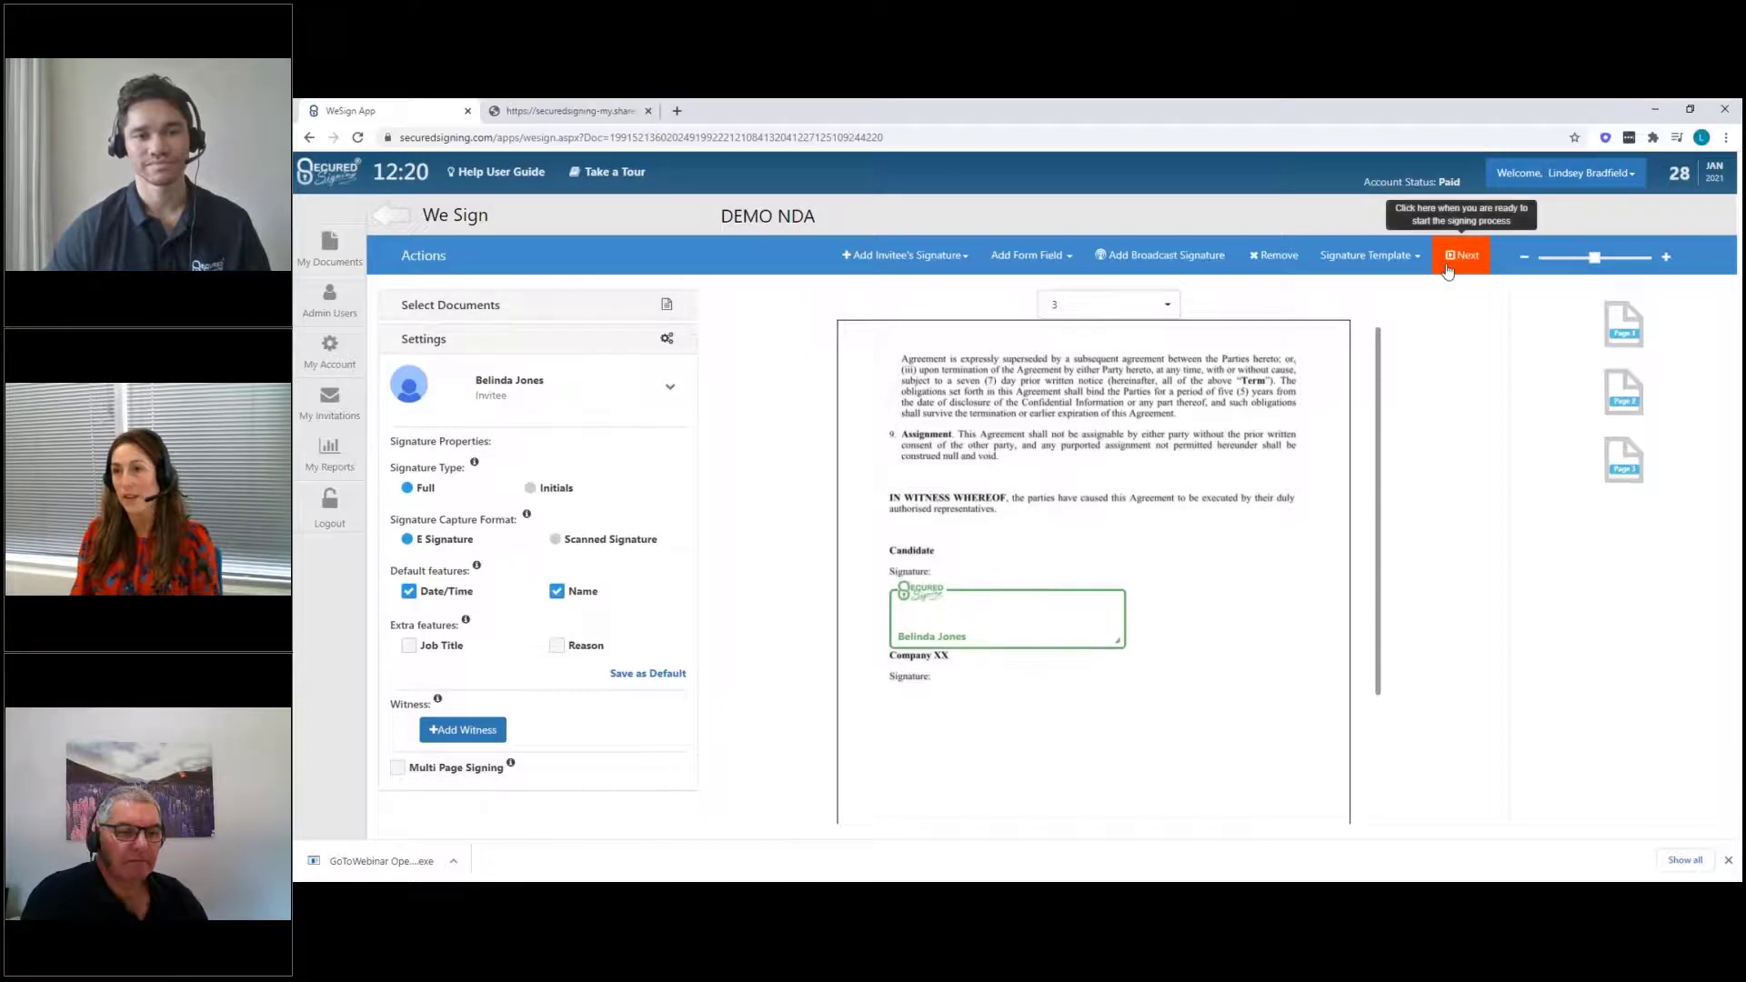
left_click(1452, 263)
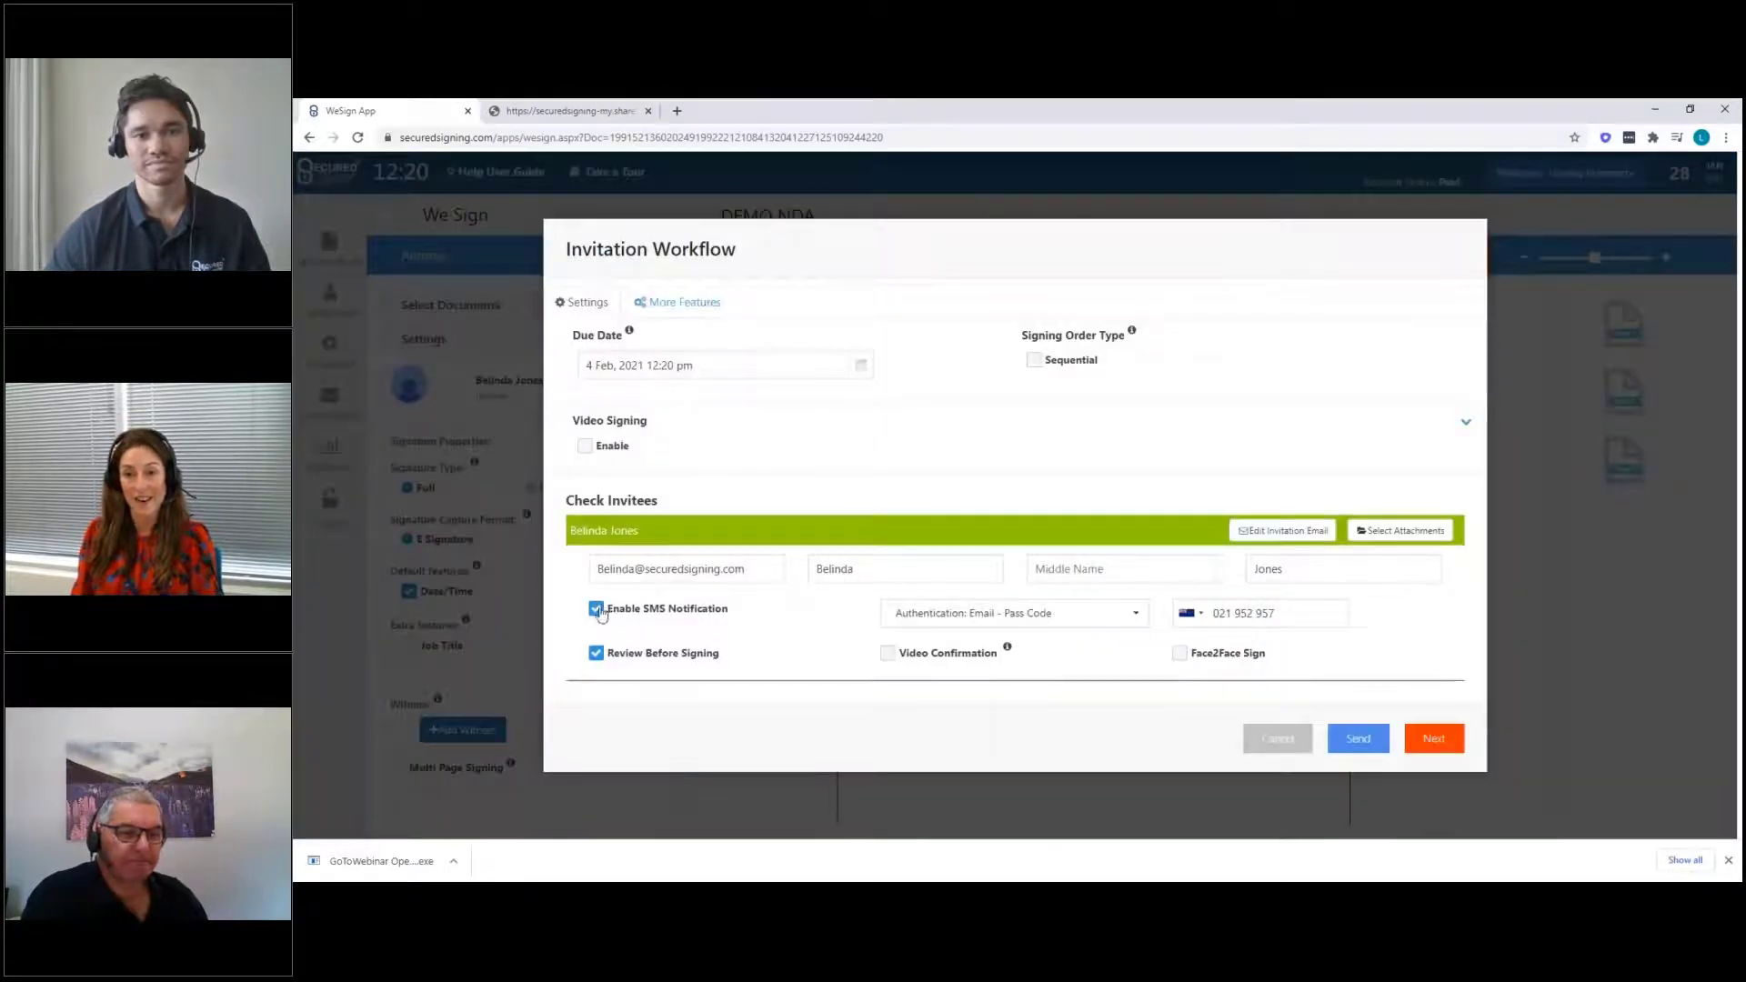
- Send the invitation without SMS notification or review before signing, then return to My Documents
left_click(598, 610)
left_click(596, 655)
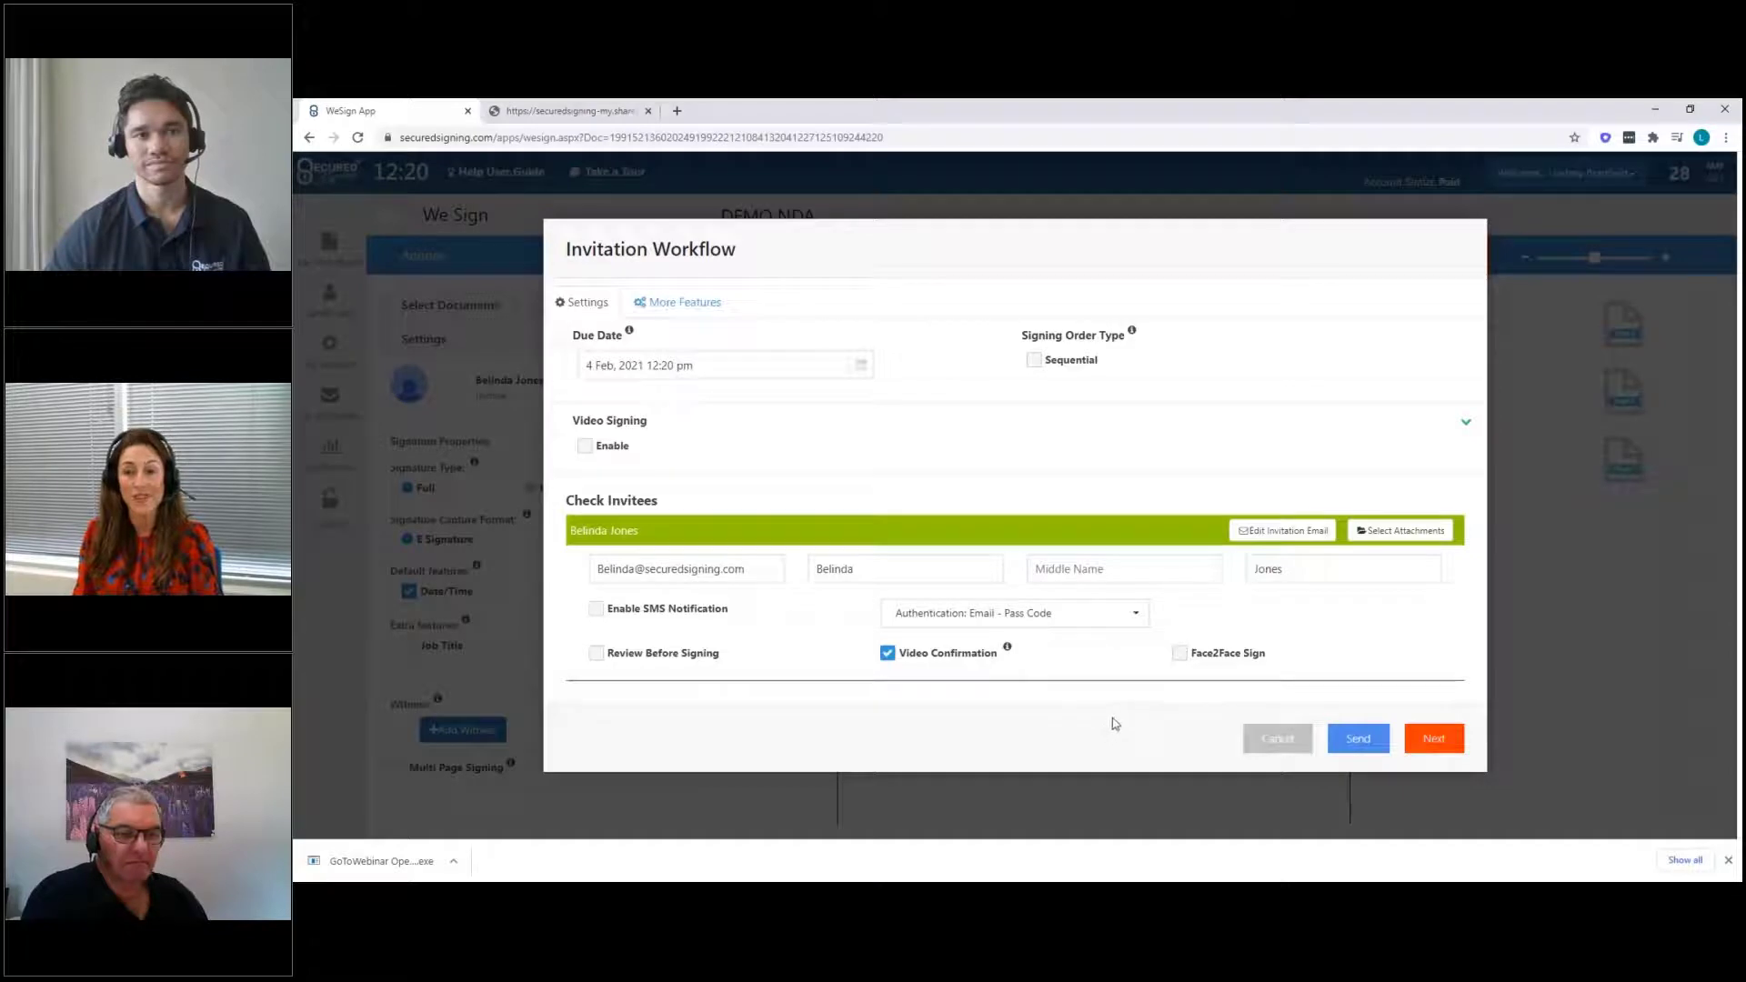
left_click(1364, 740)
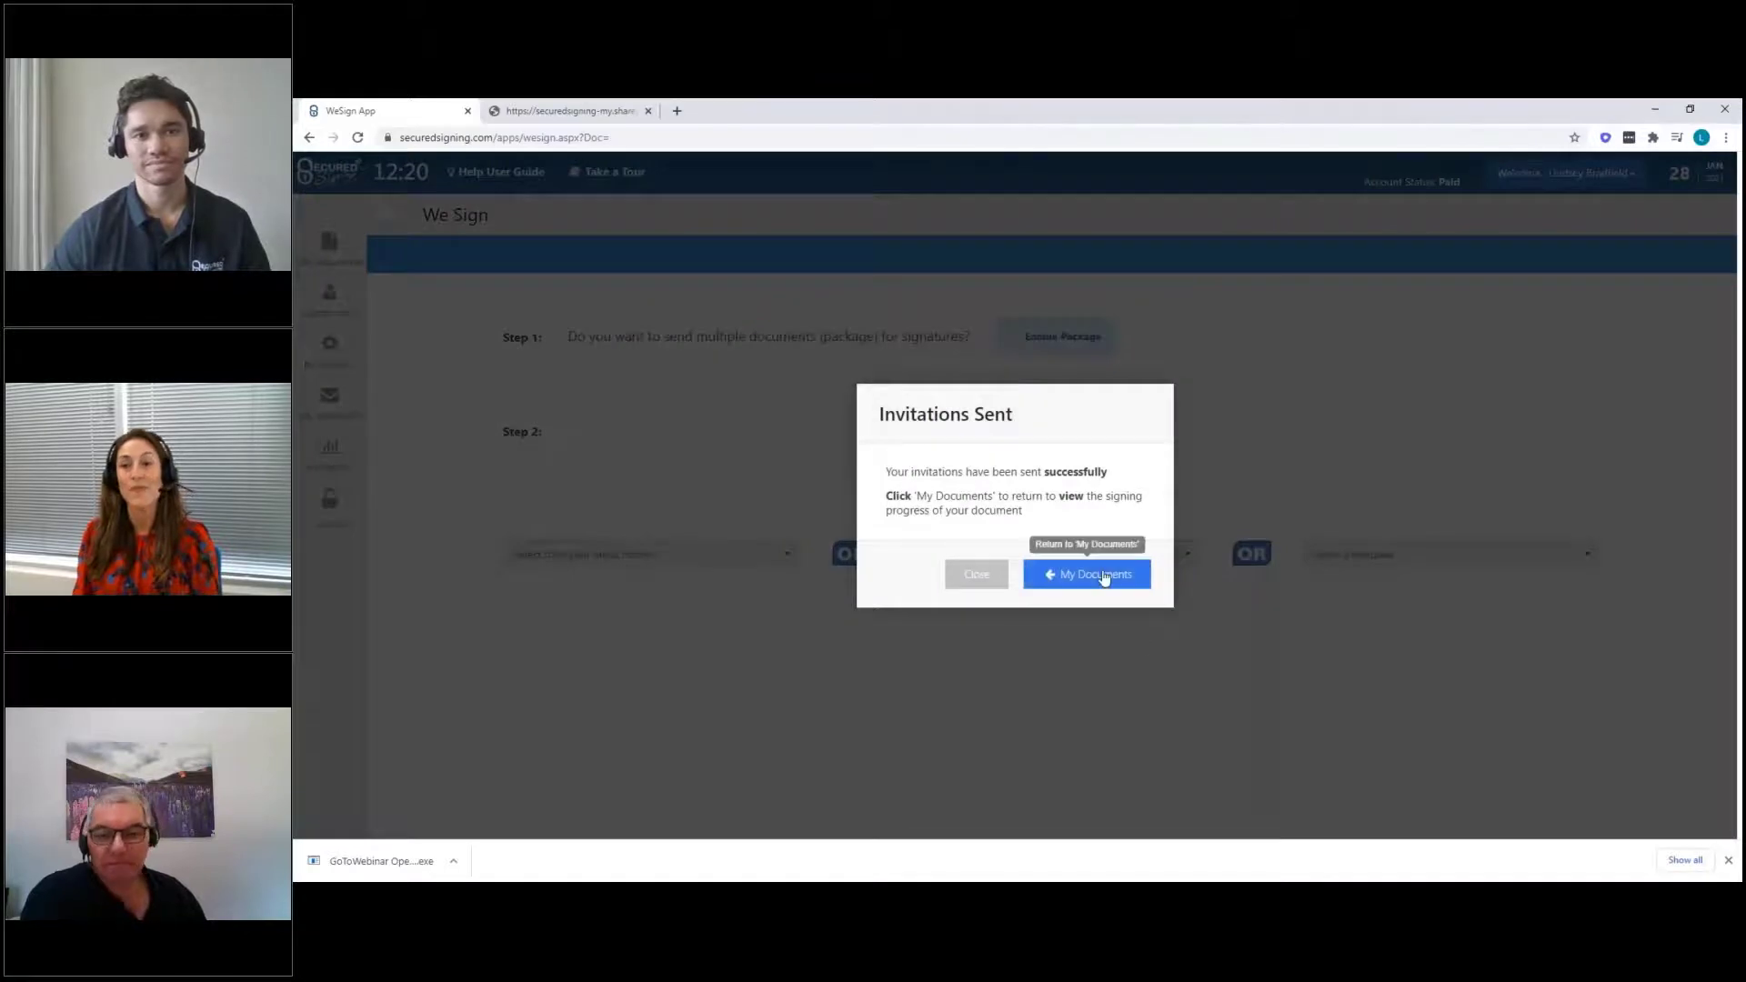
left_click(1104, 578)
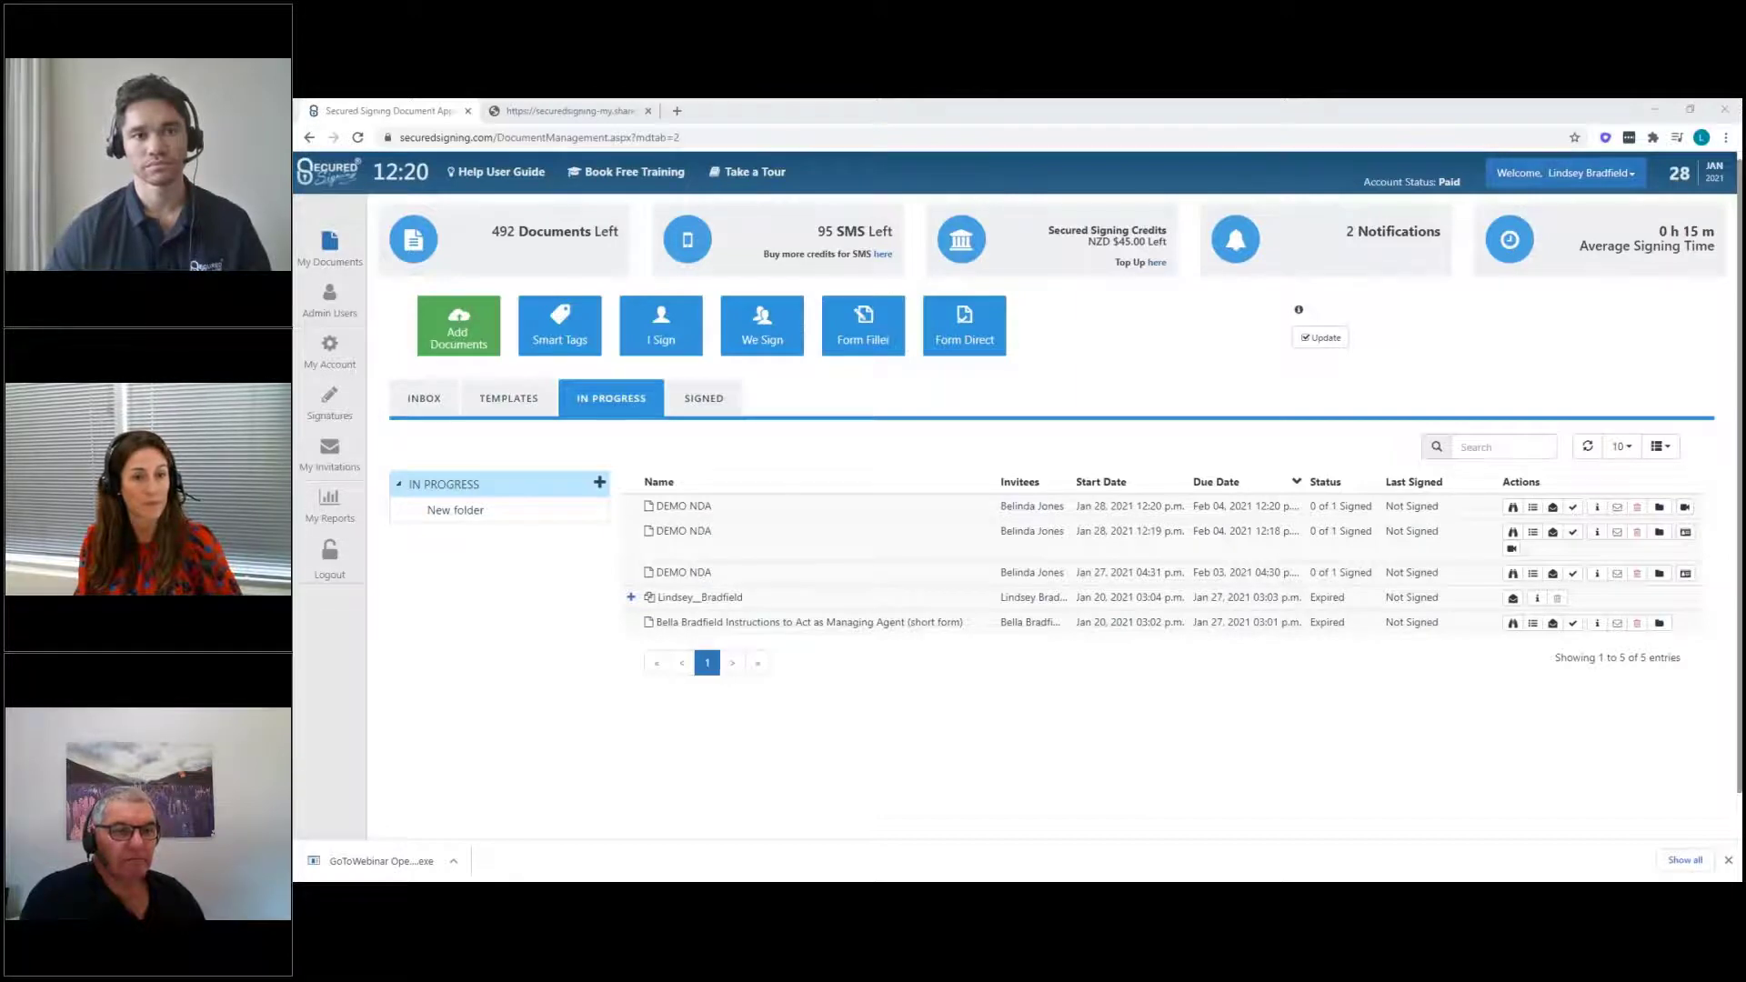
- Switch to the DEMO NDA invitation email in Outlook and maximize the message window
key("alt+Tab")
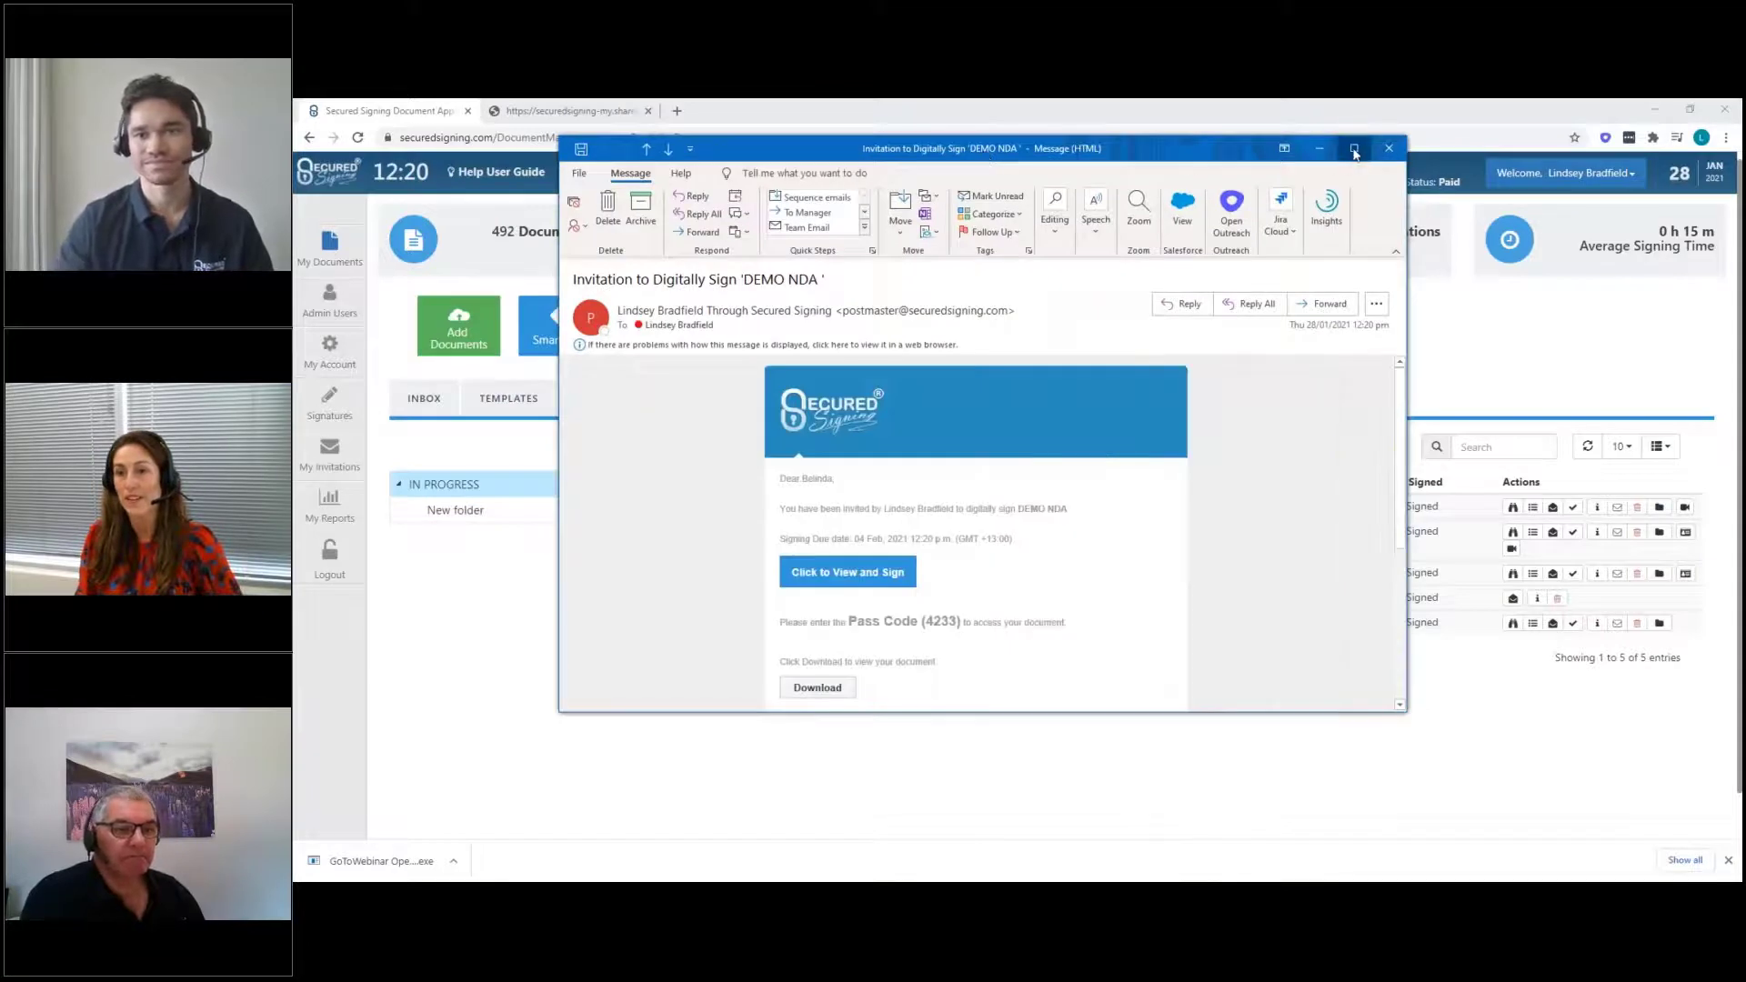
left_click(1354, 147)
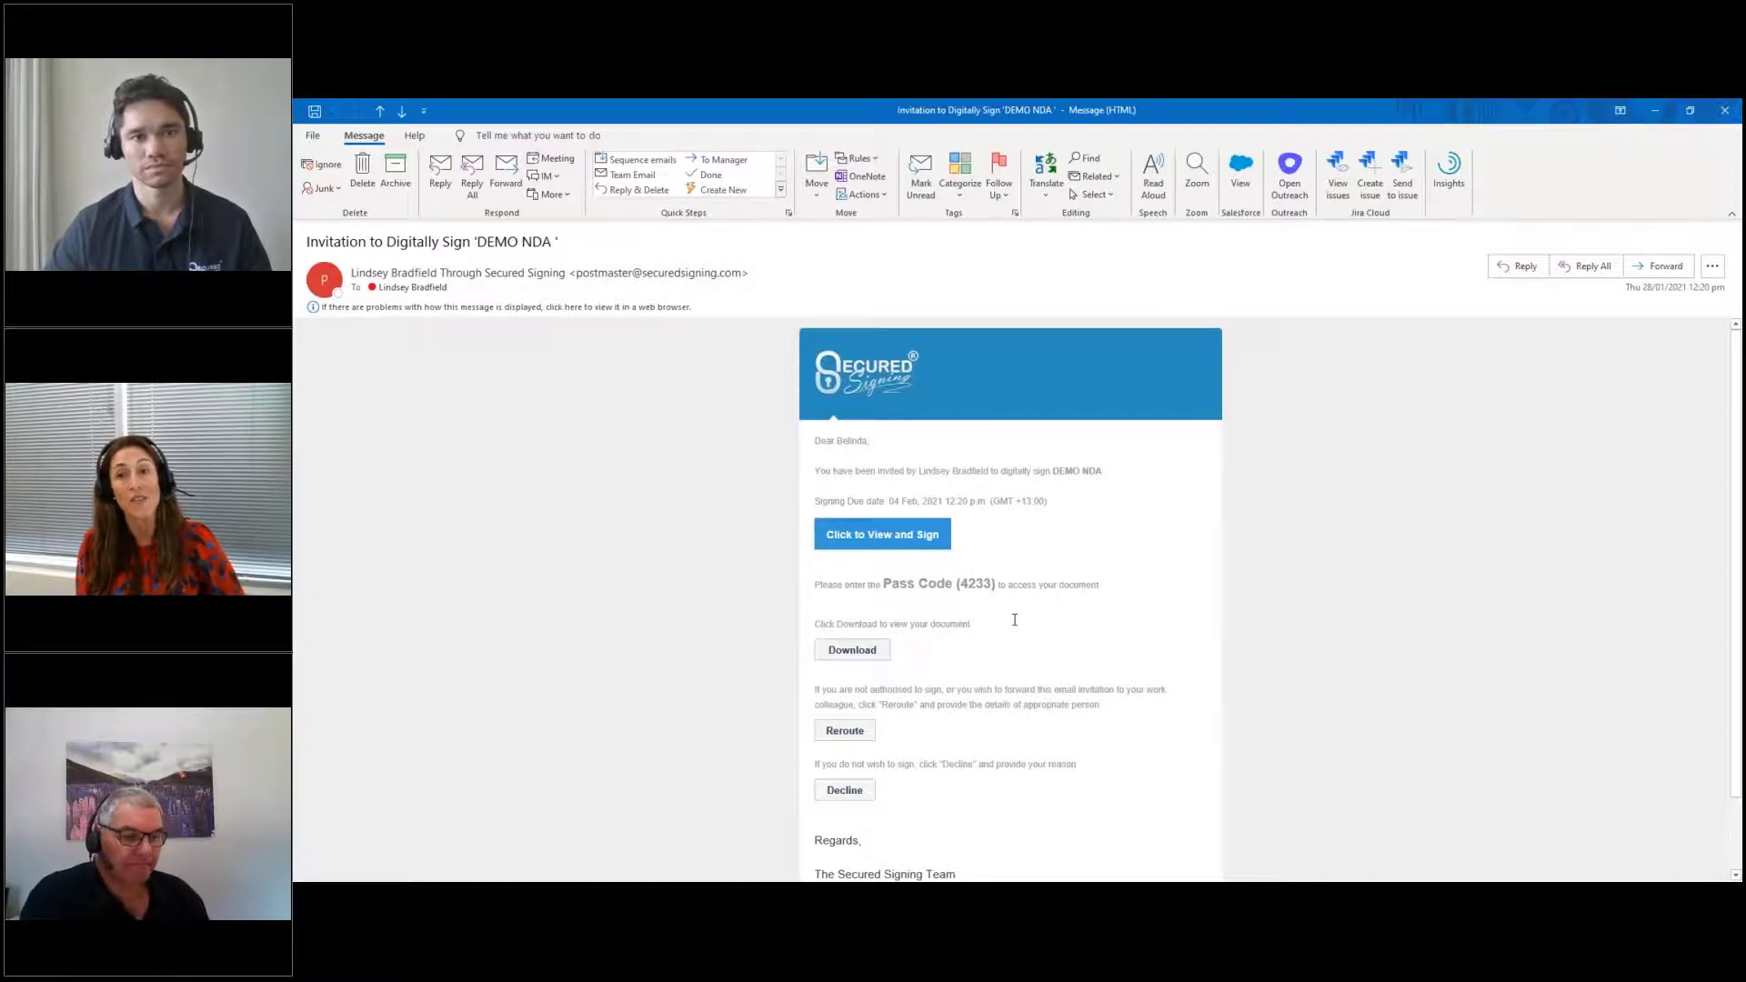
- Open the emailed signing link and unlock DEMO NDA with the emailed 4-digit pass code
left_click(882, 537)
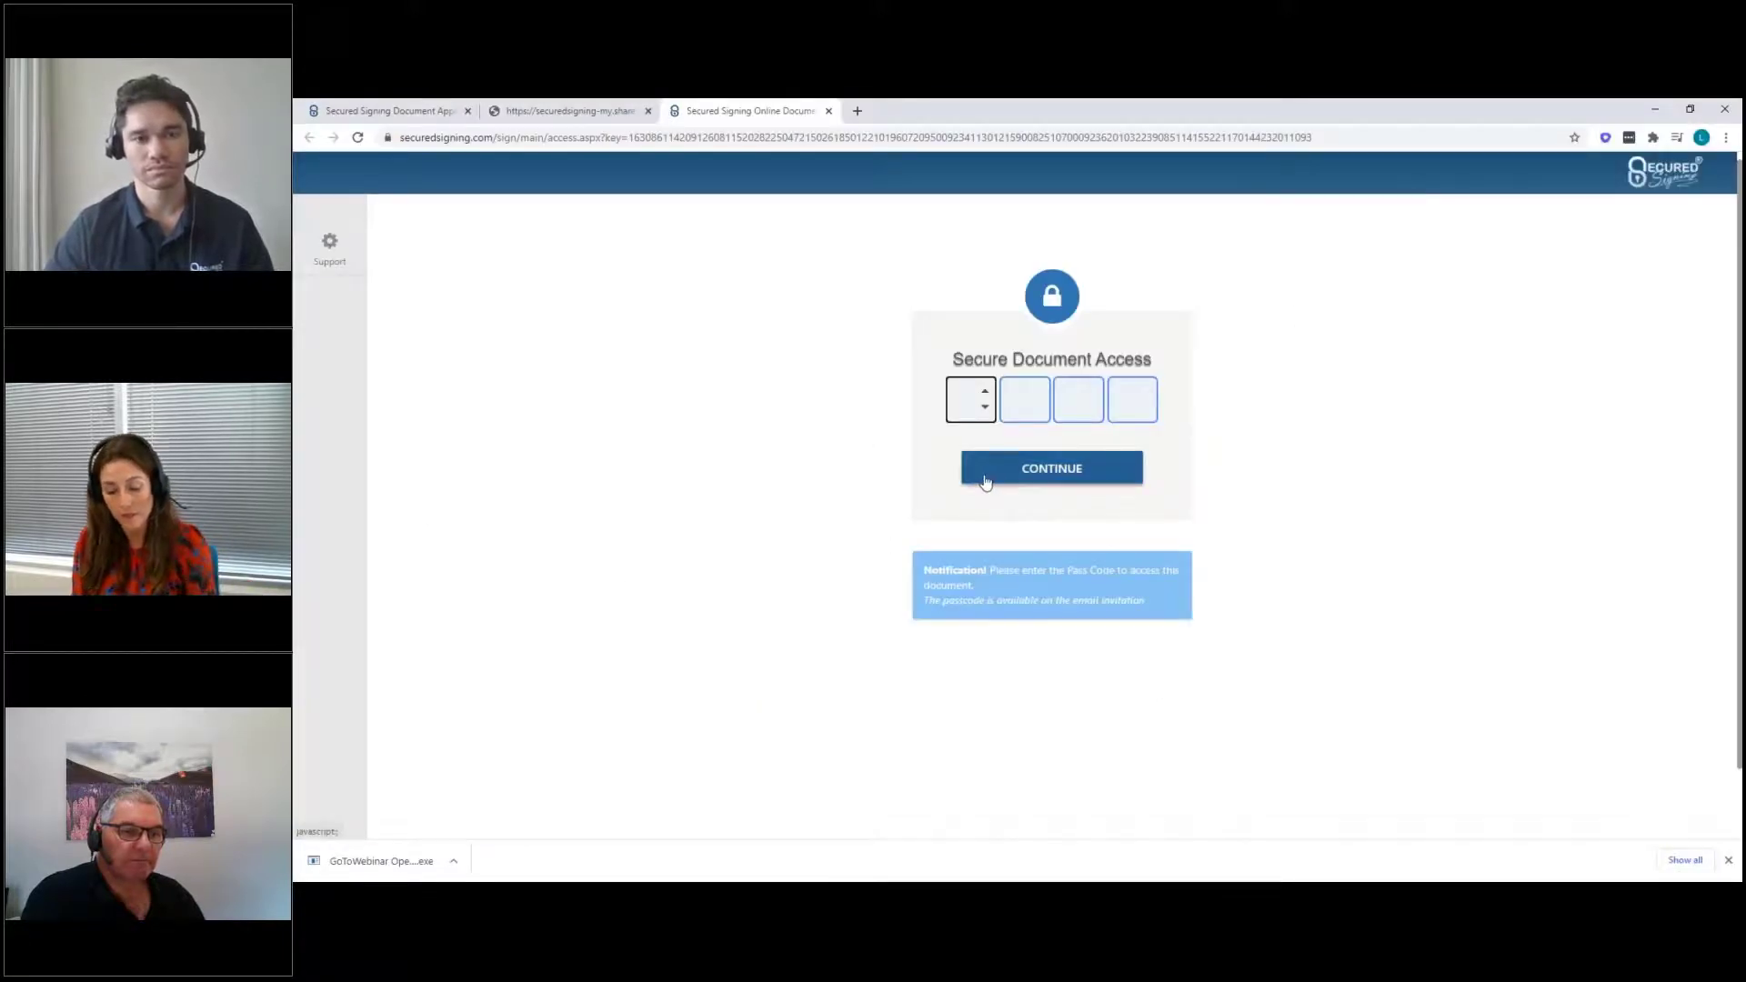
left_click(990, 480)
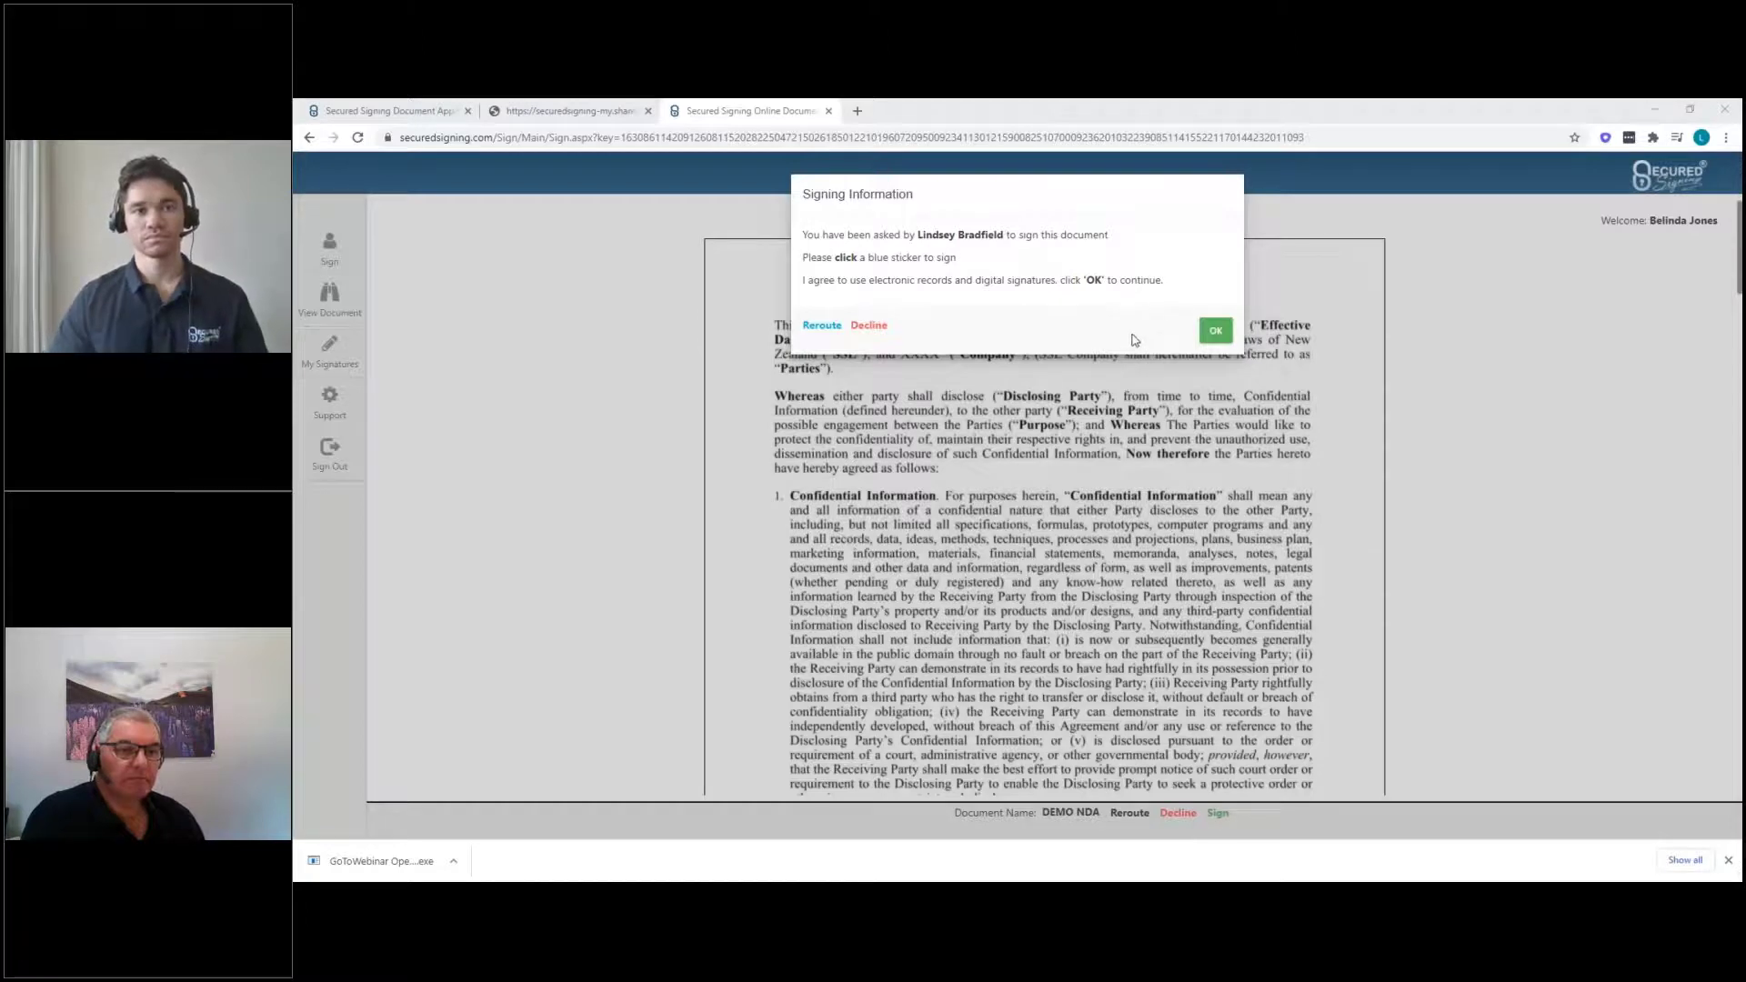
- Accept the electronic signing terms and start signing the Candidate signature box
left_click(1220, 338)
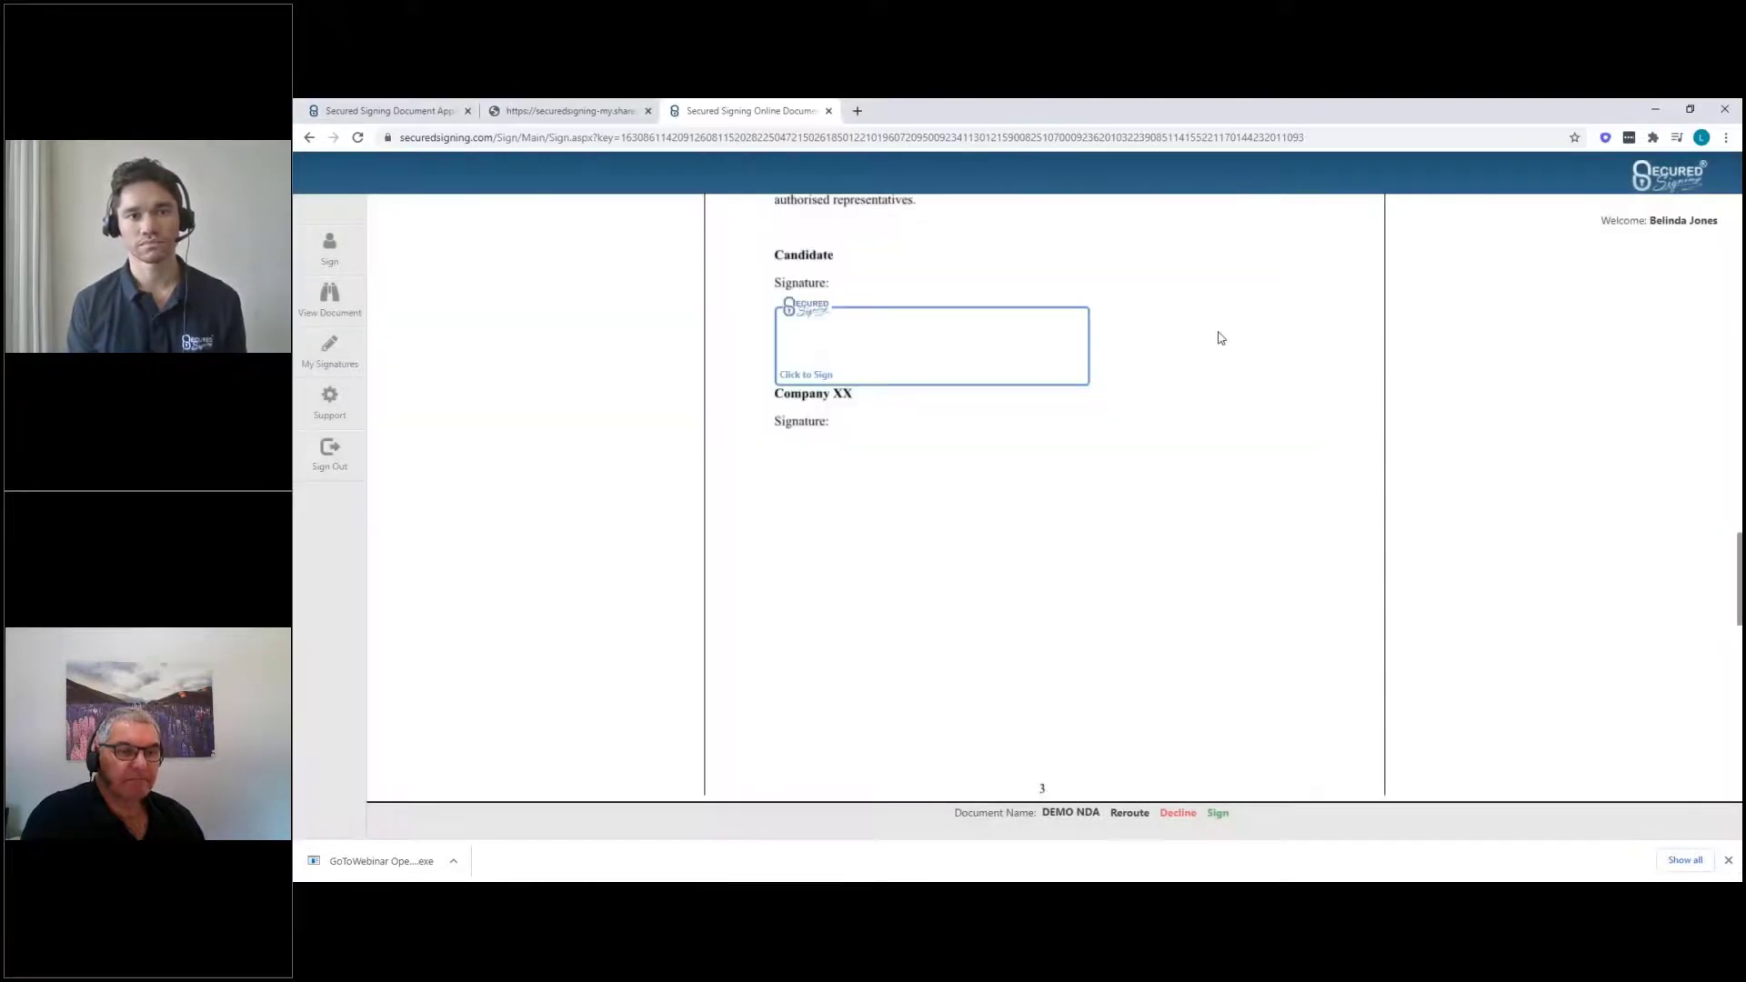
left_click(875, 360)
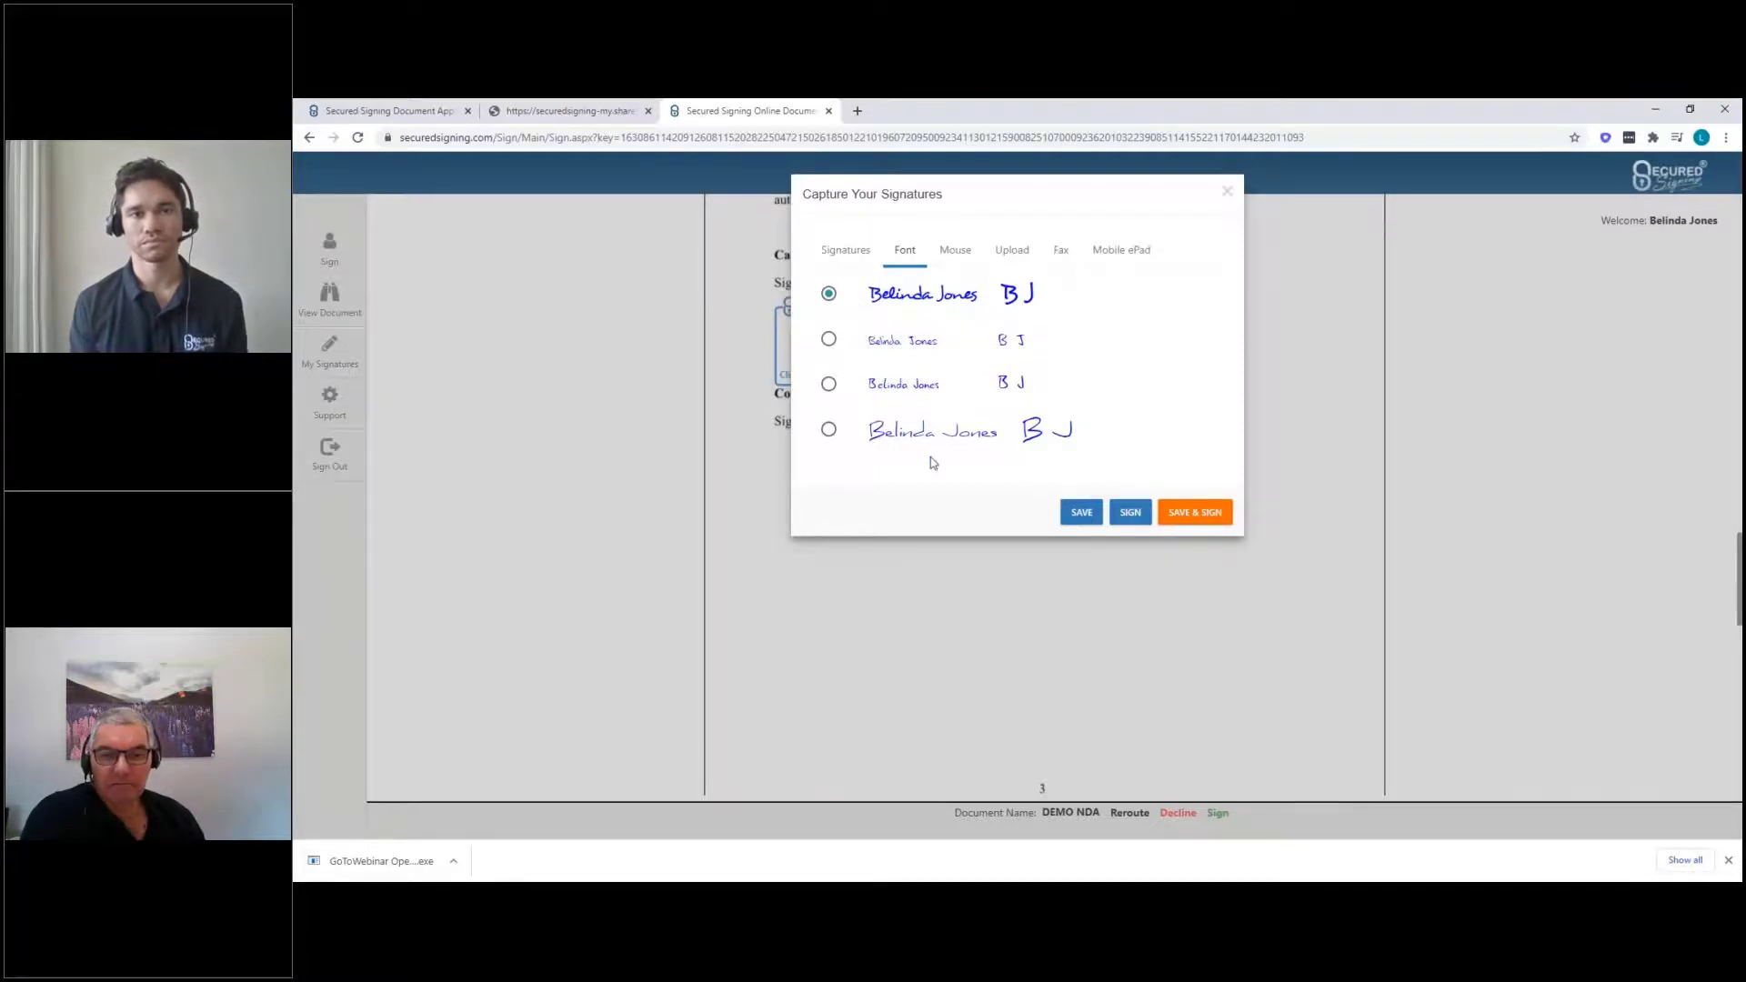
- After trying the Draw, Upload and Phone options, sign with the first font style, unsaved
left_click(949, 258)
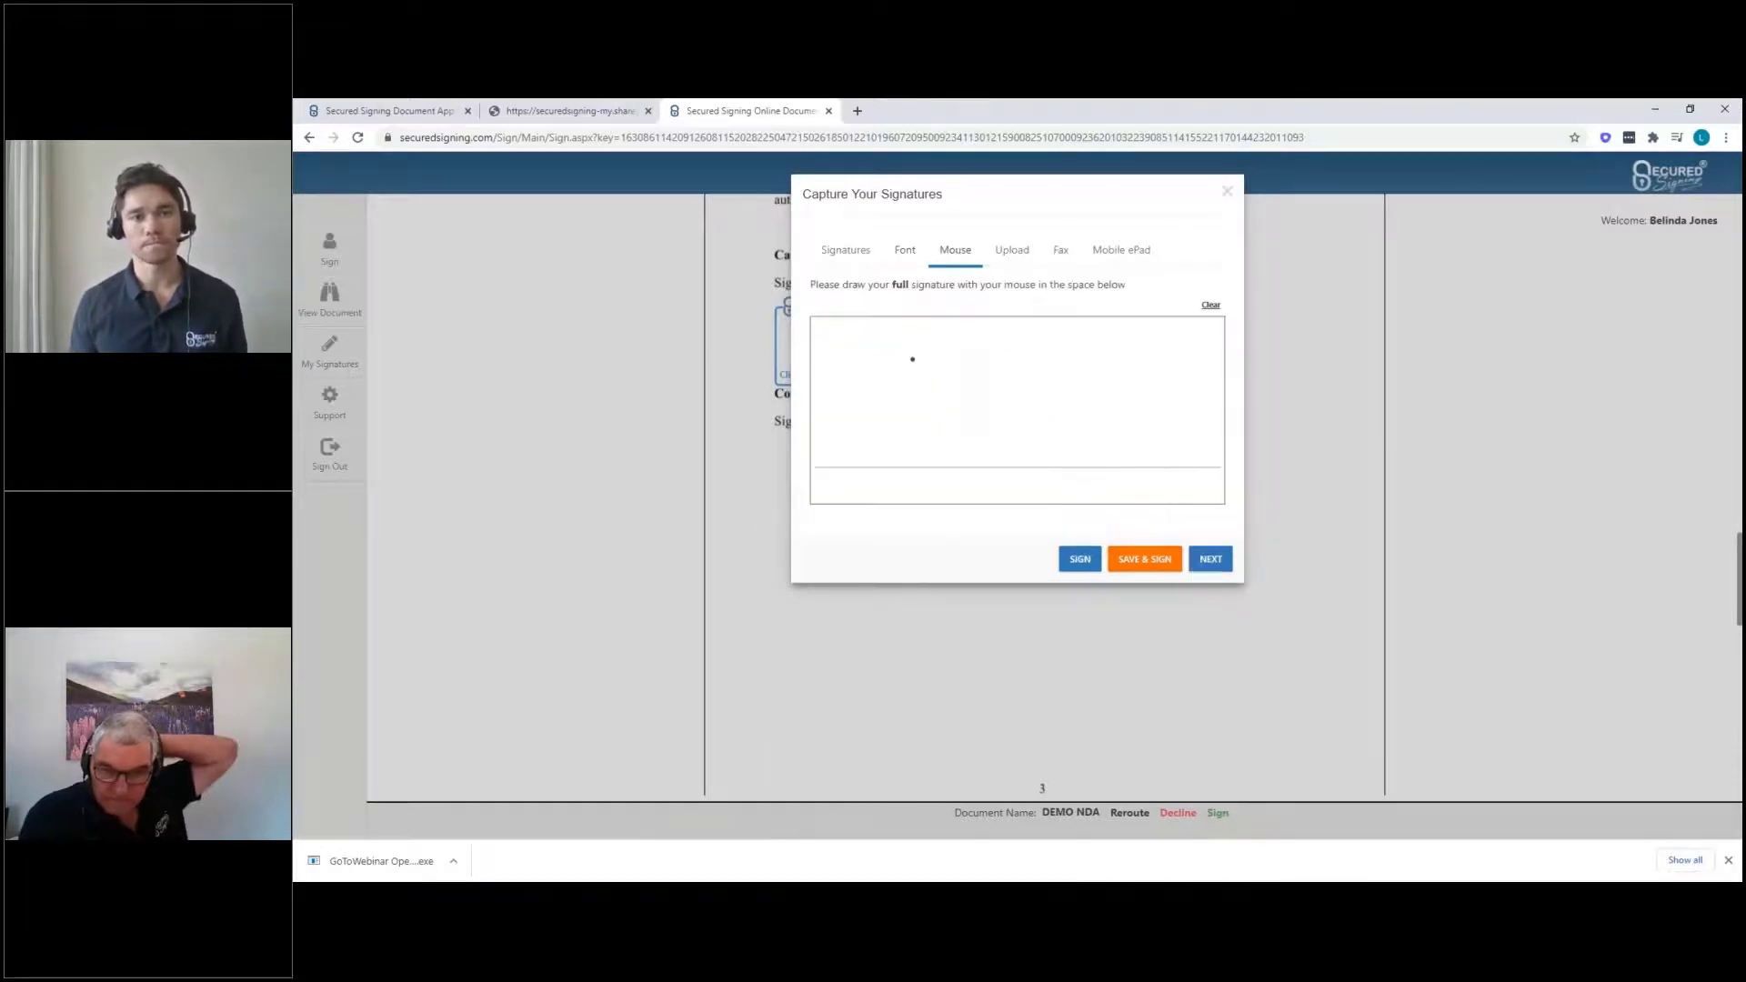
mouse_move(900, 402)
left_mouse_down()
mouse_move(912, 359)
mouse_move(990, 388)
mouse_move(896, 434)
left_mouse_up()
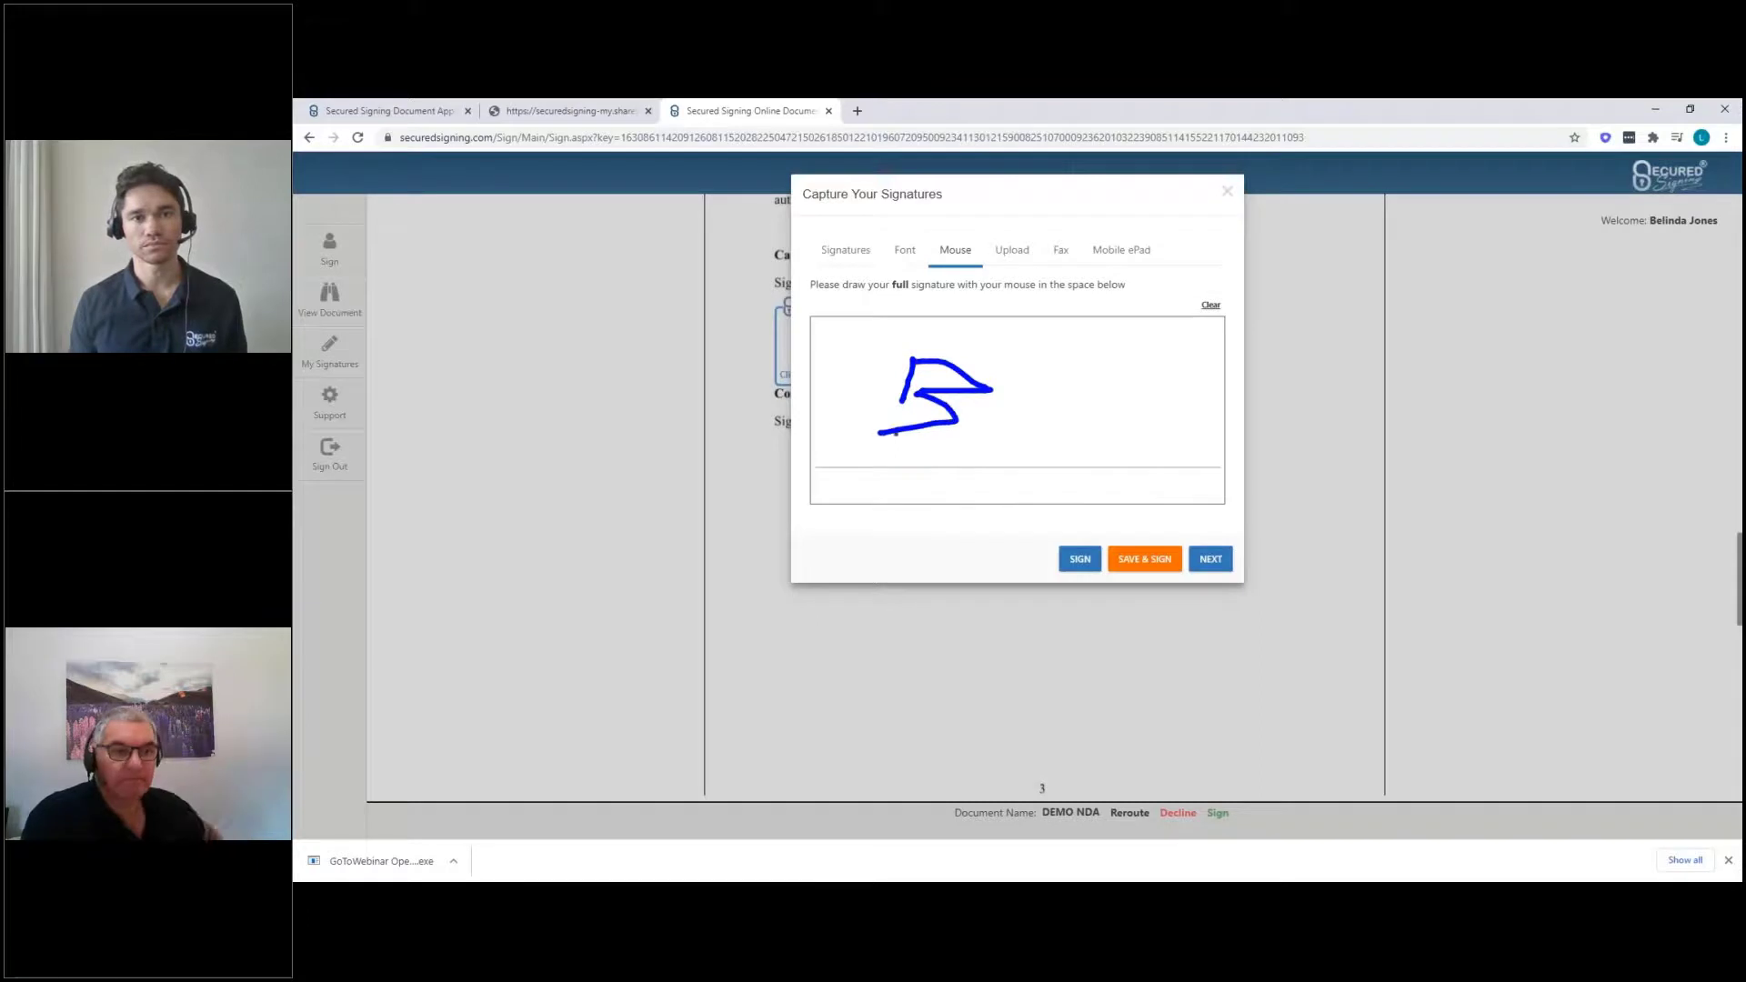
left_click(1008, 262)
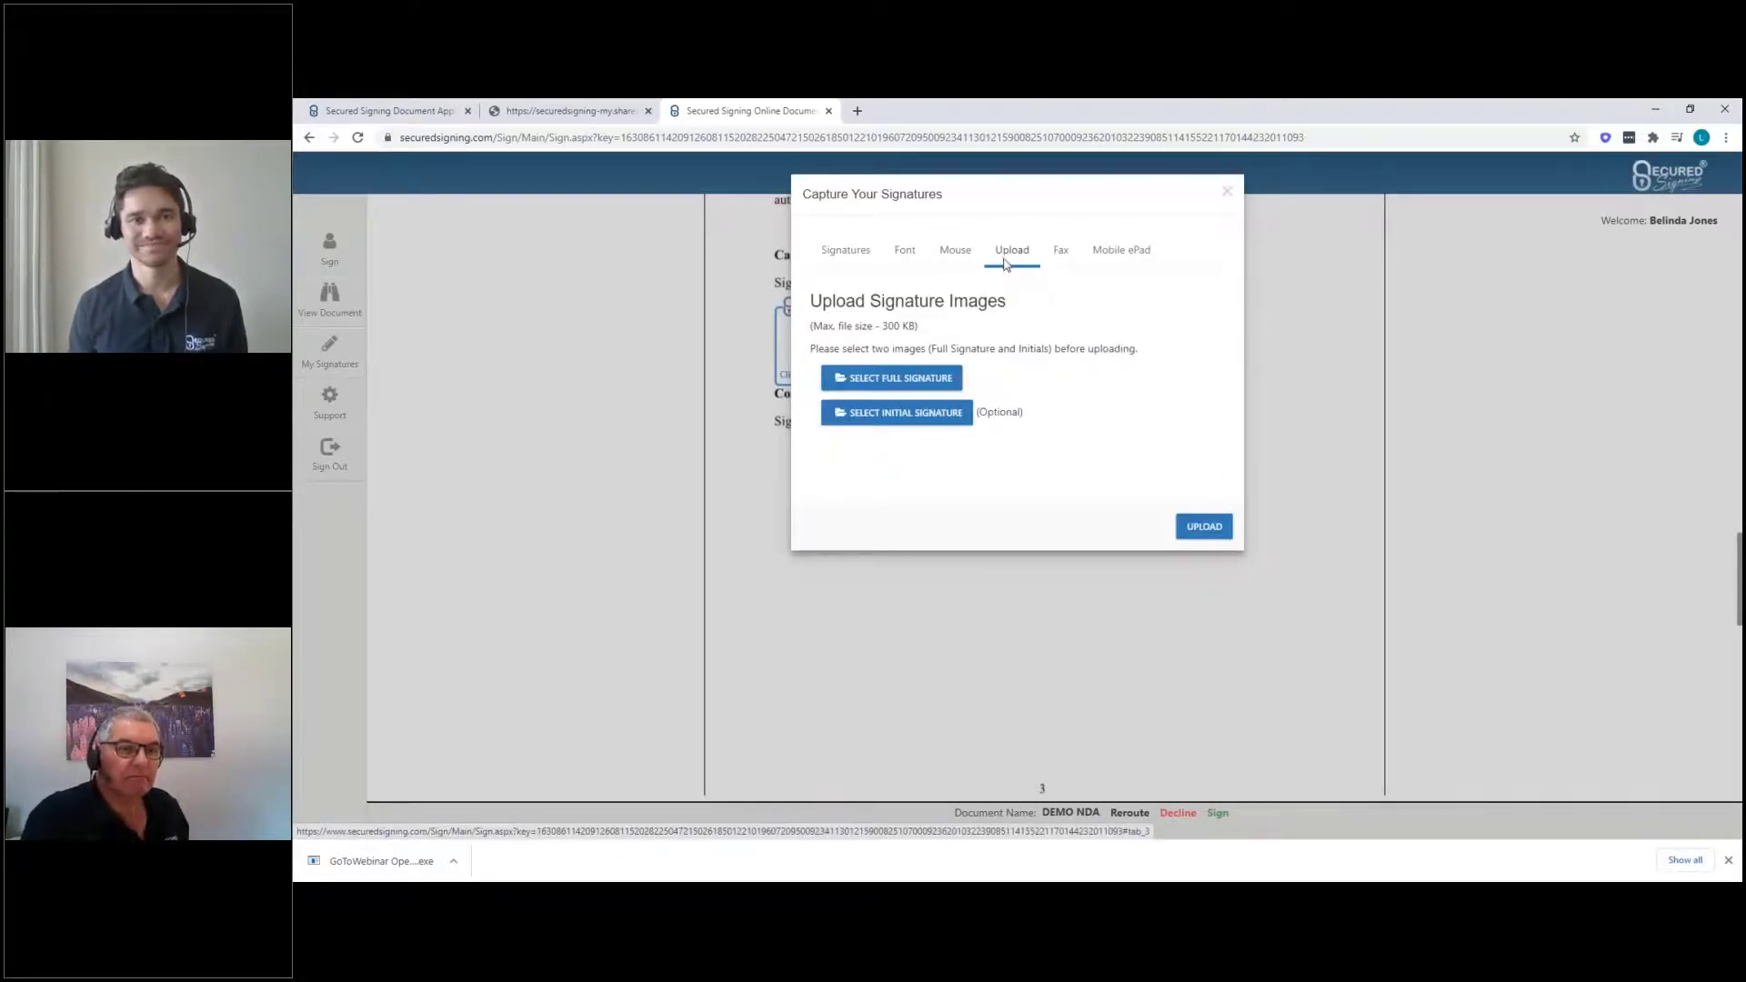
left_click(1116, 259)
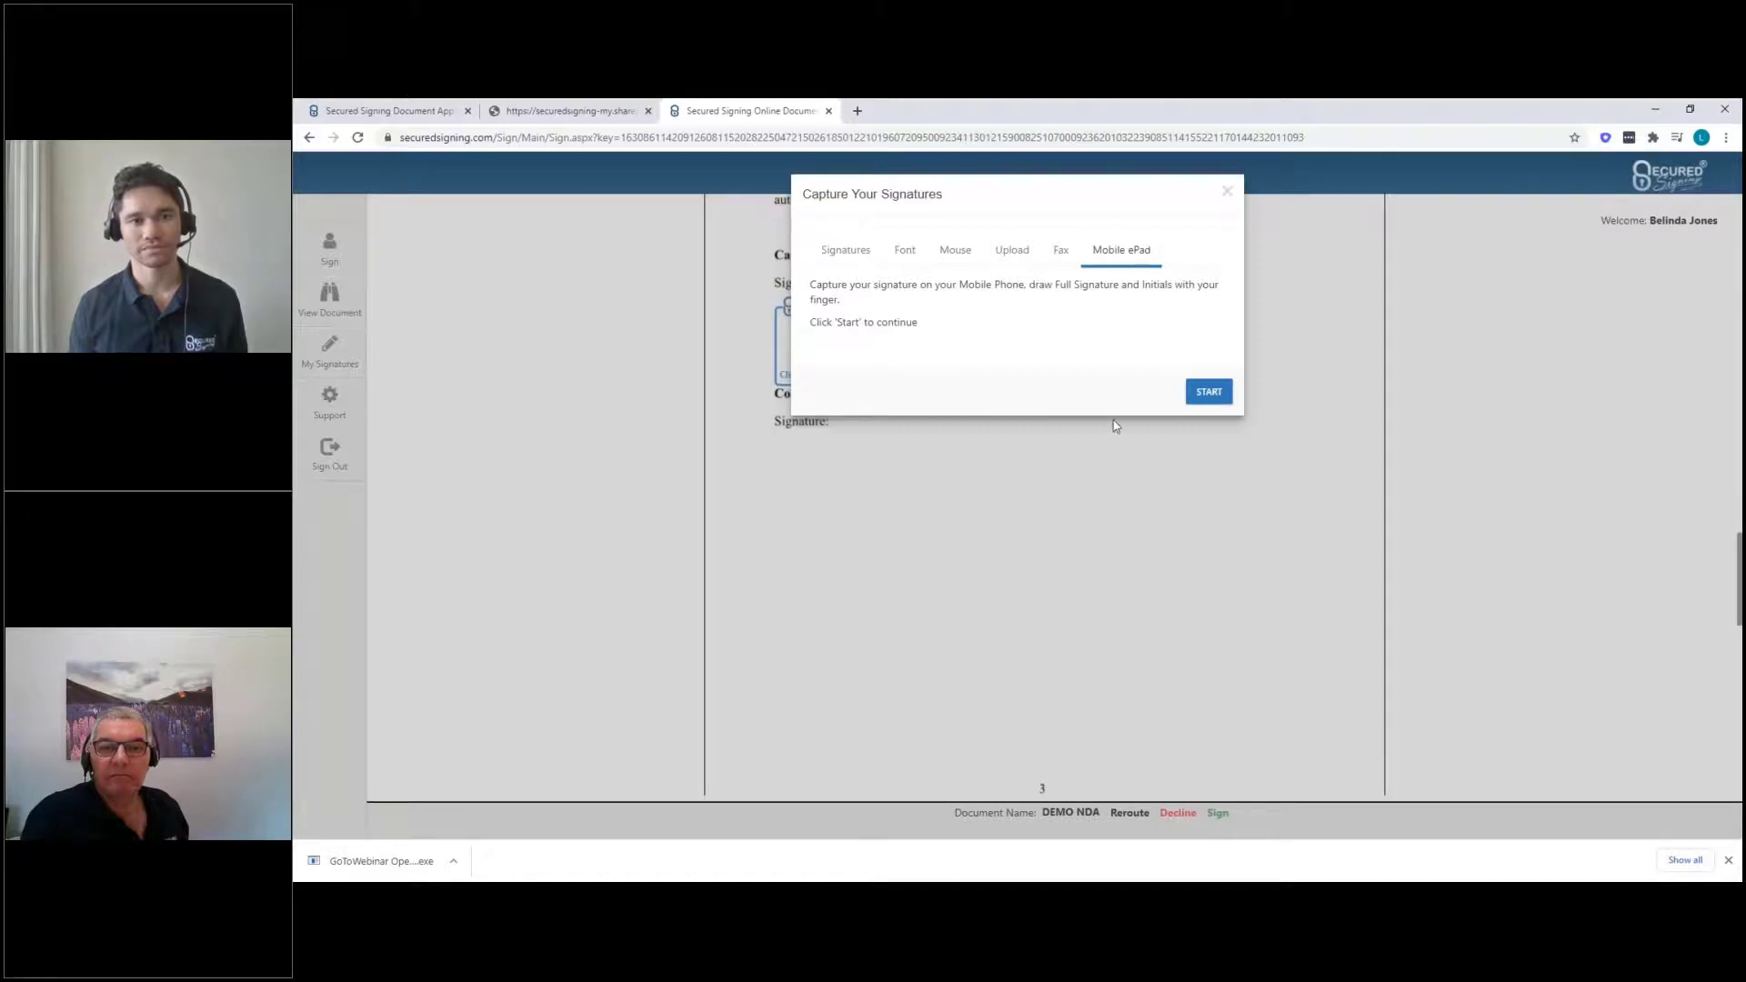
left_click(902, 258)
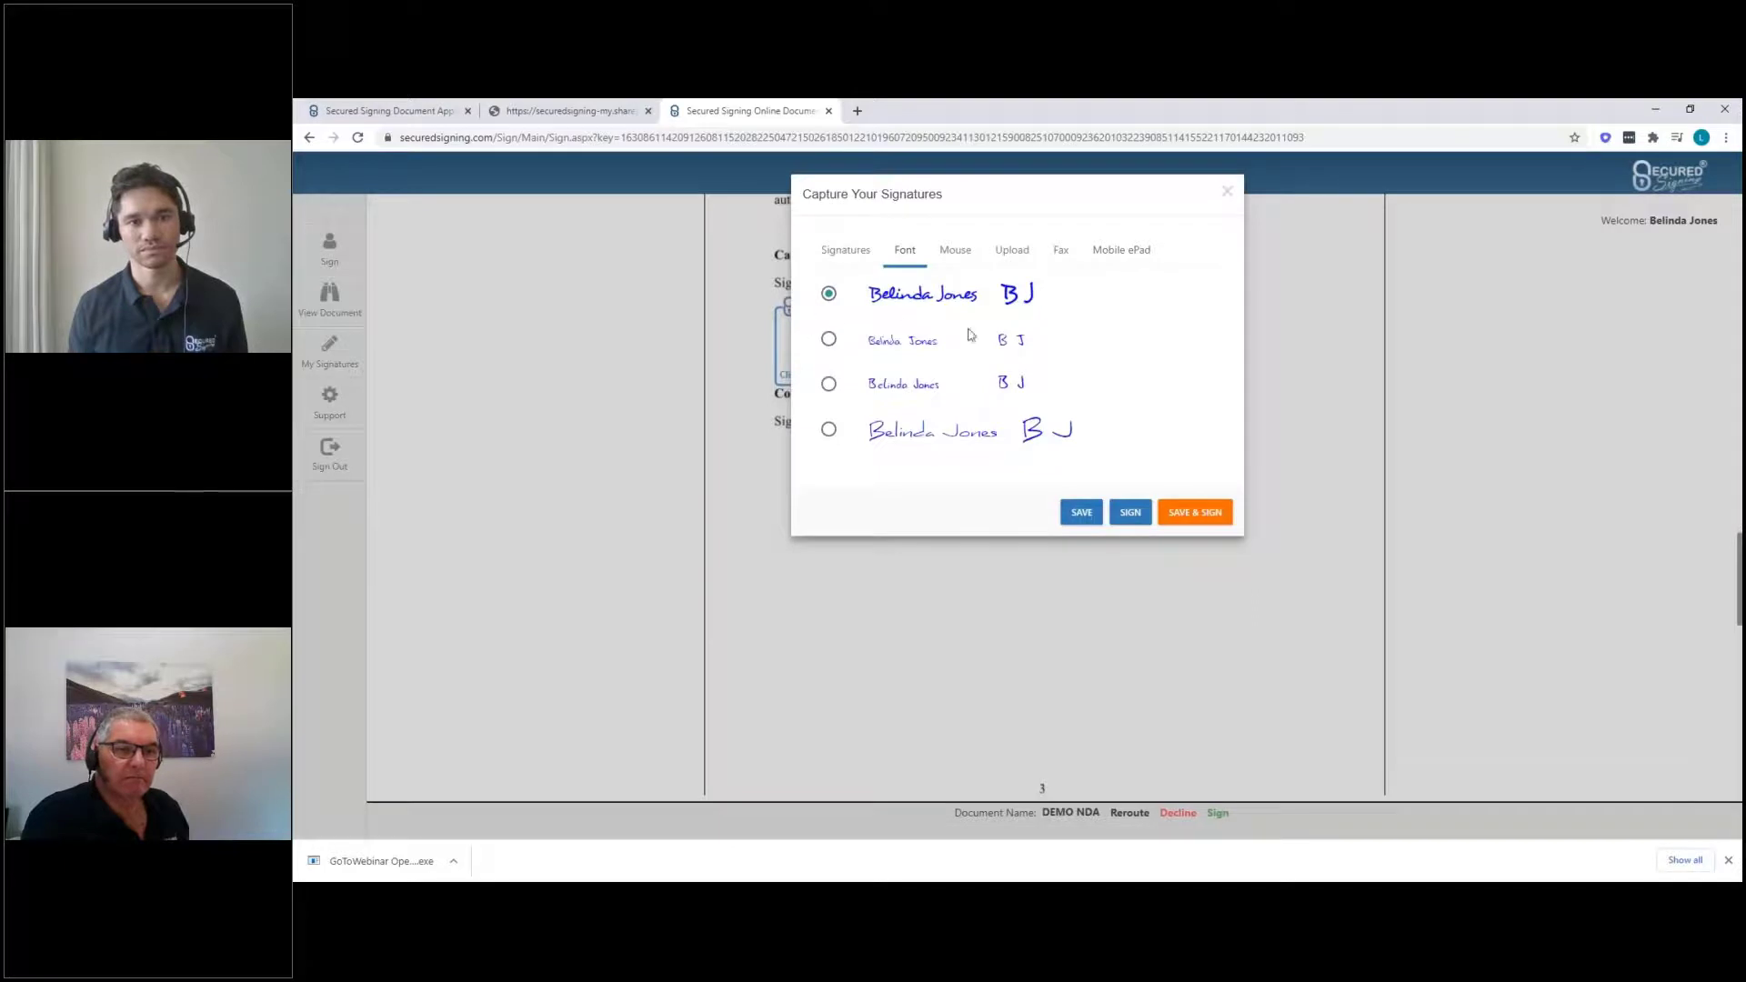
left_click(1129, 514)
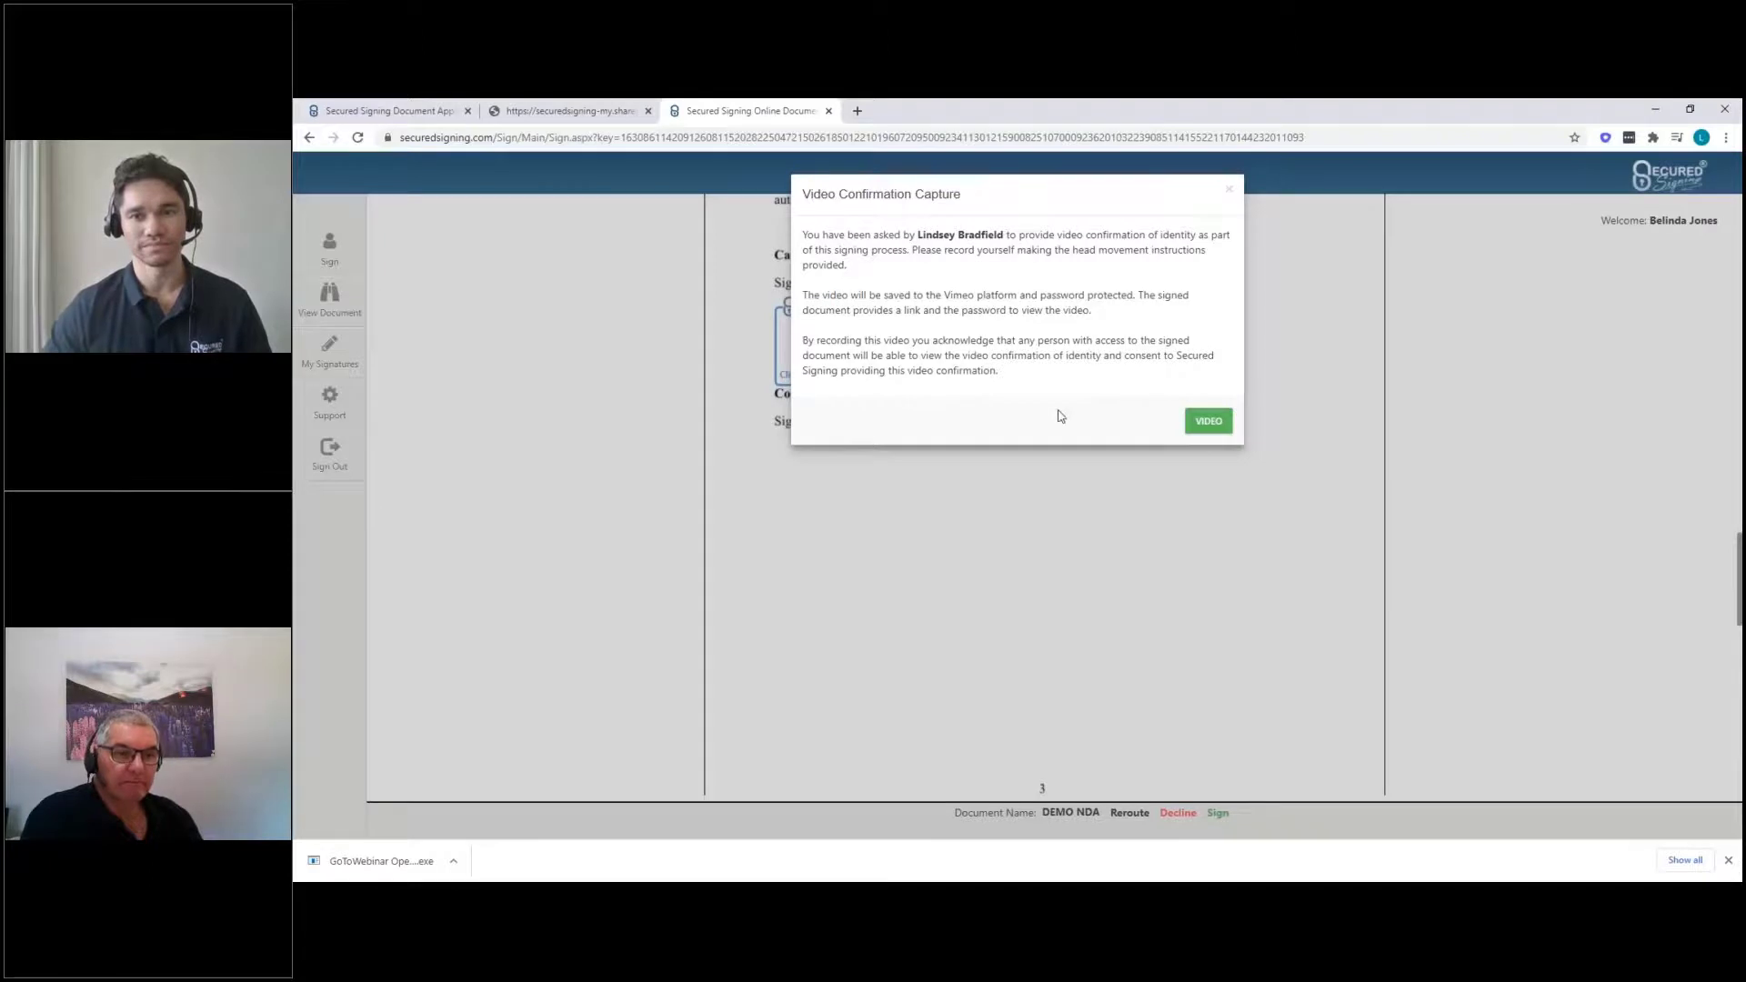
- Record a short VIDEO identity confirmation, stop it, and submit it to finish signing
left_click(1209, 421)
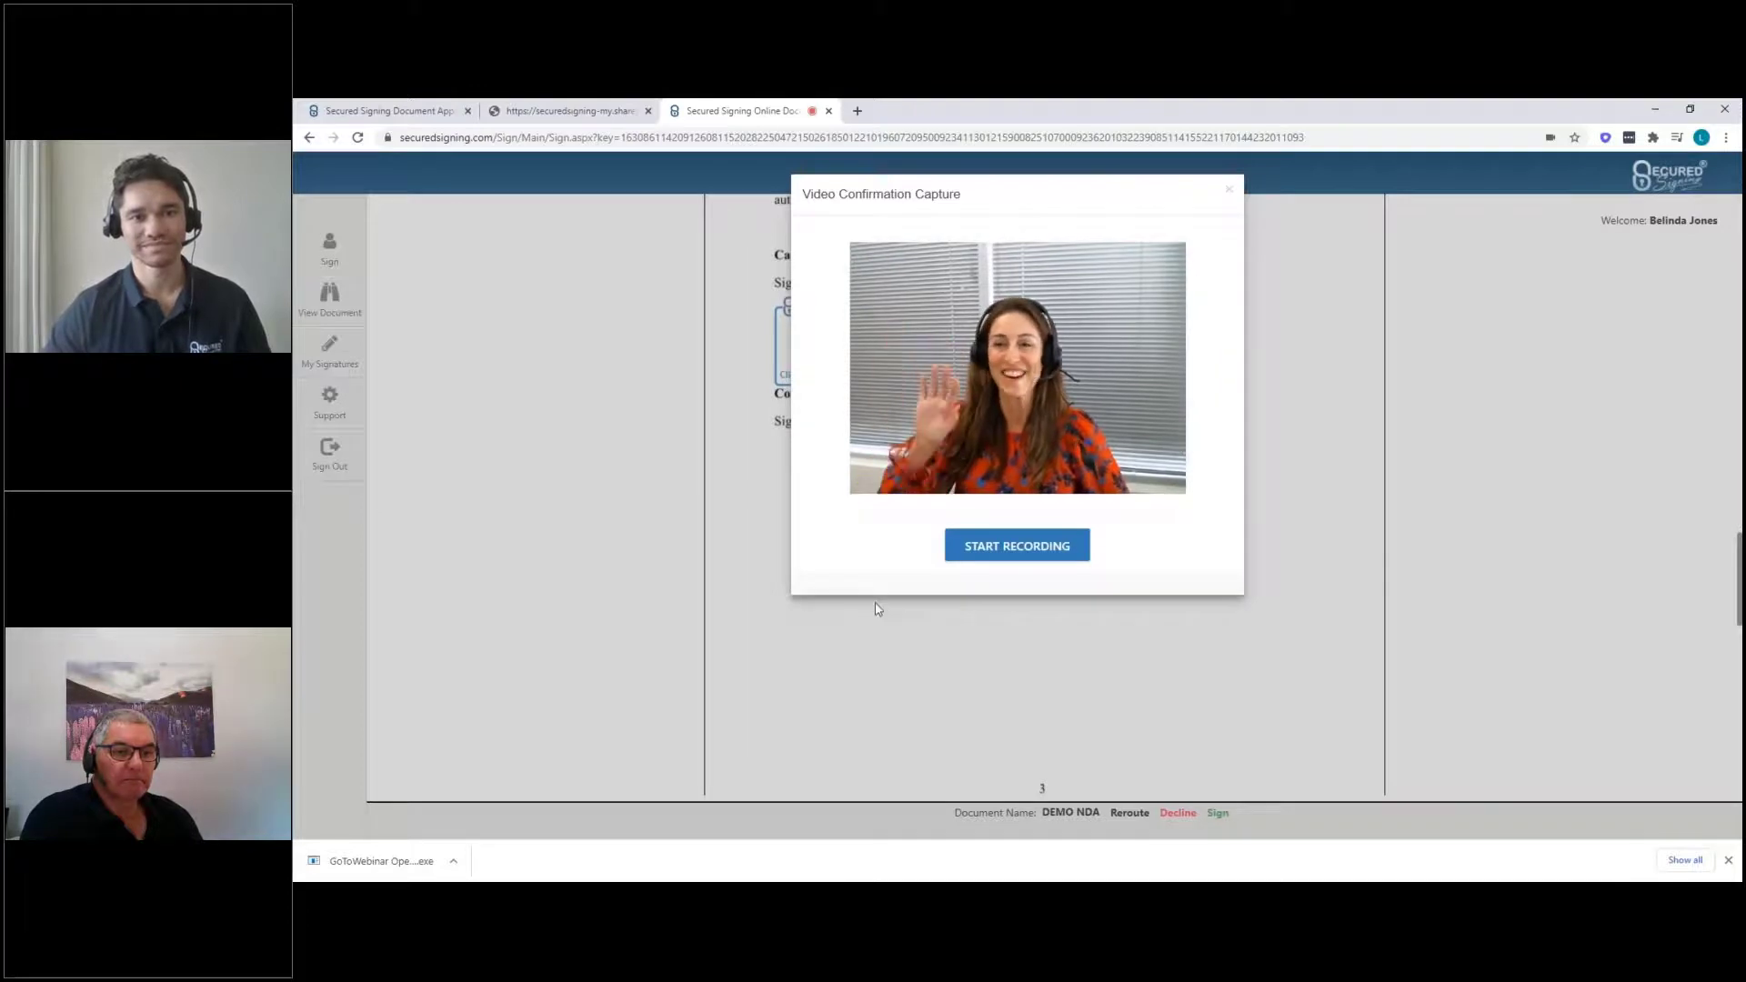
left_click(1043, 552)
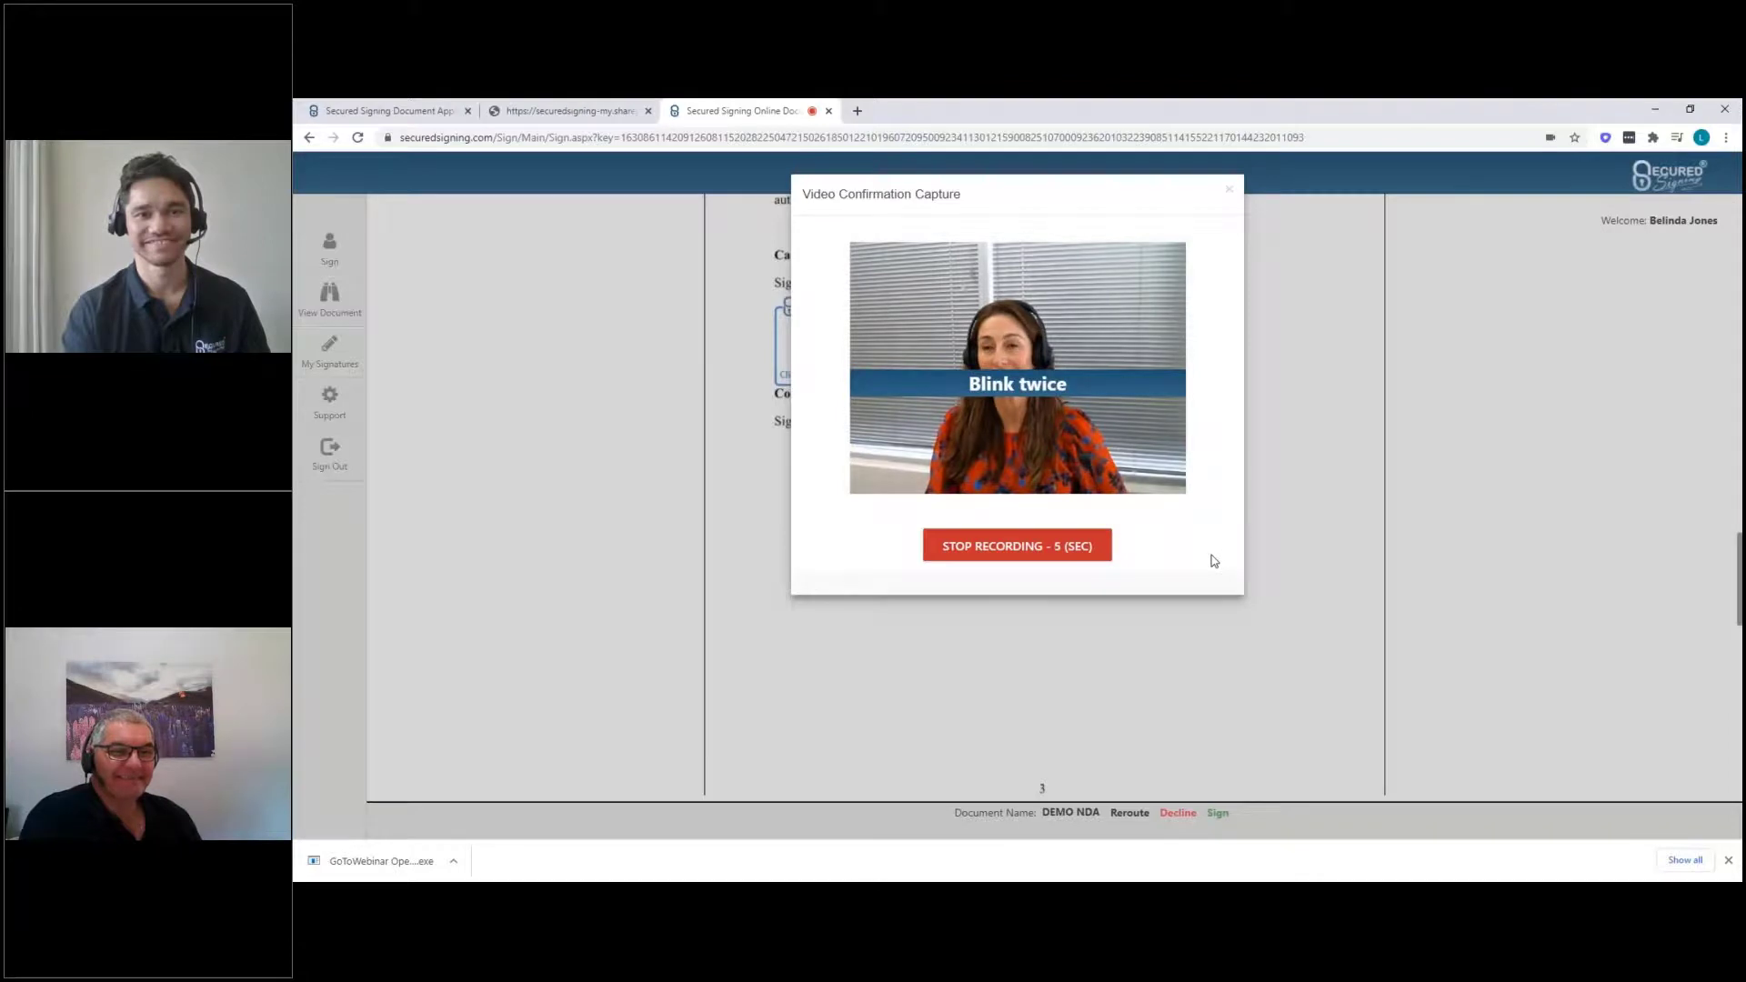
left_click(987, 555)
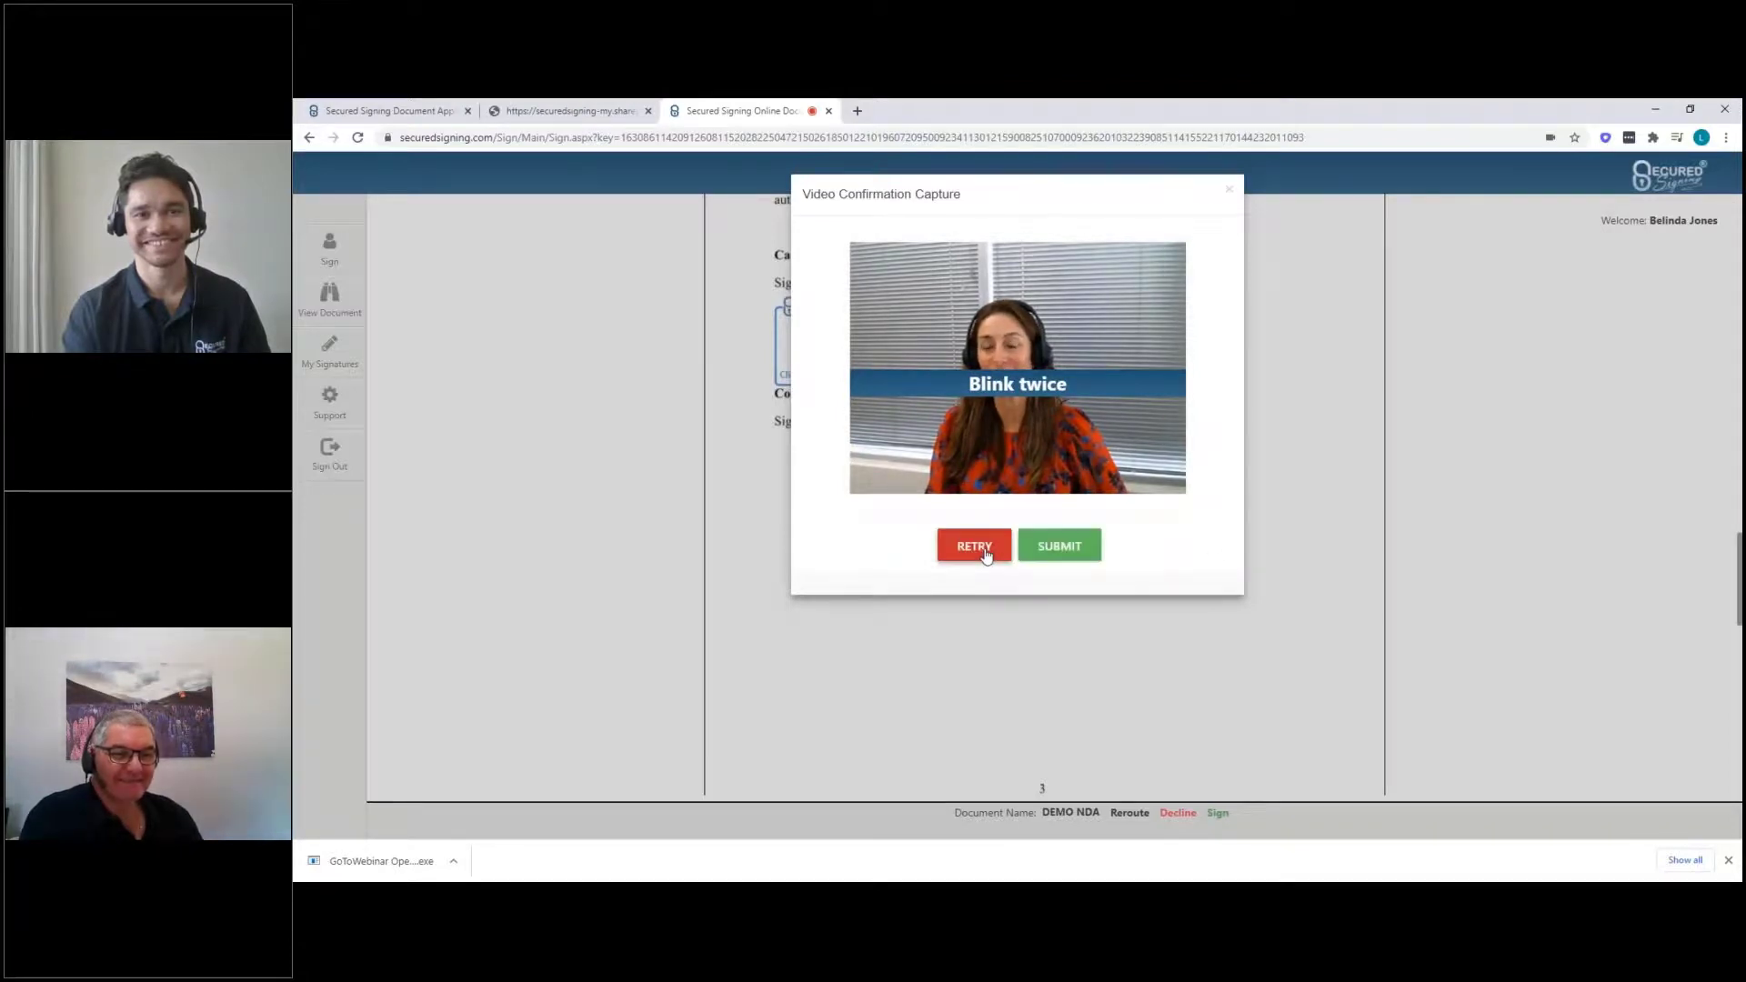
left_click(1059, 546)
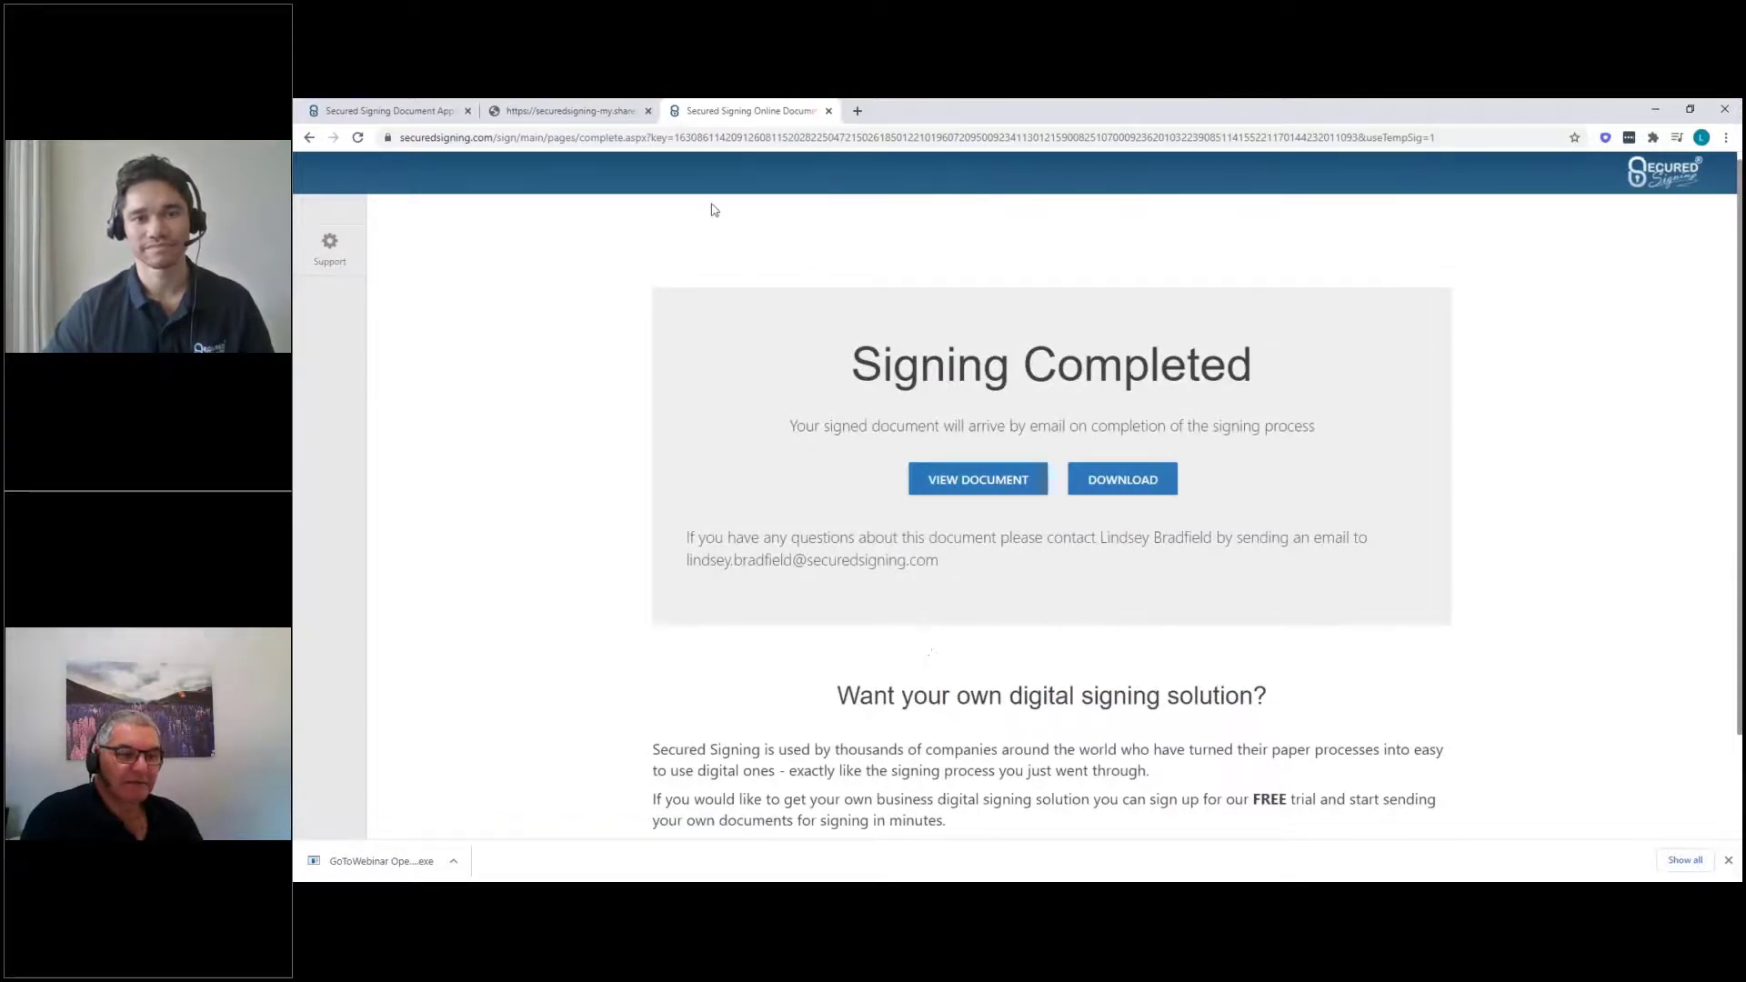
- Reload the timed-out dashboard tab and log back in with the account password
left_click(387, 113)
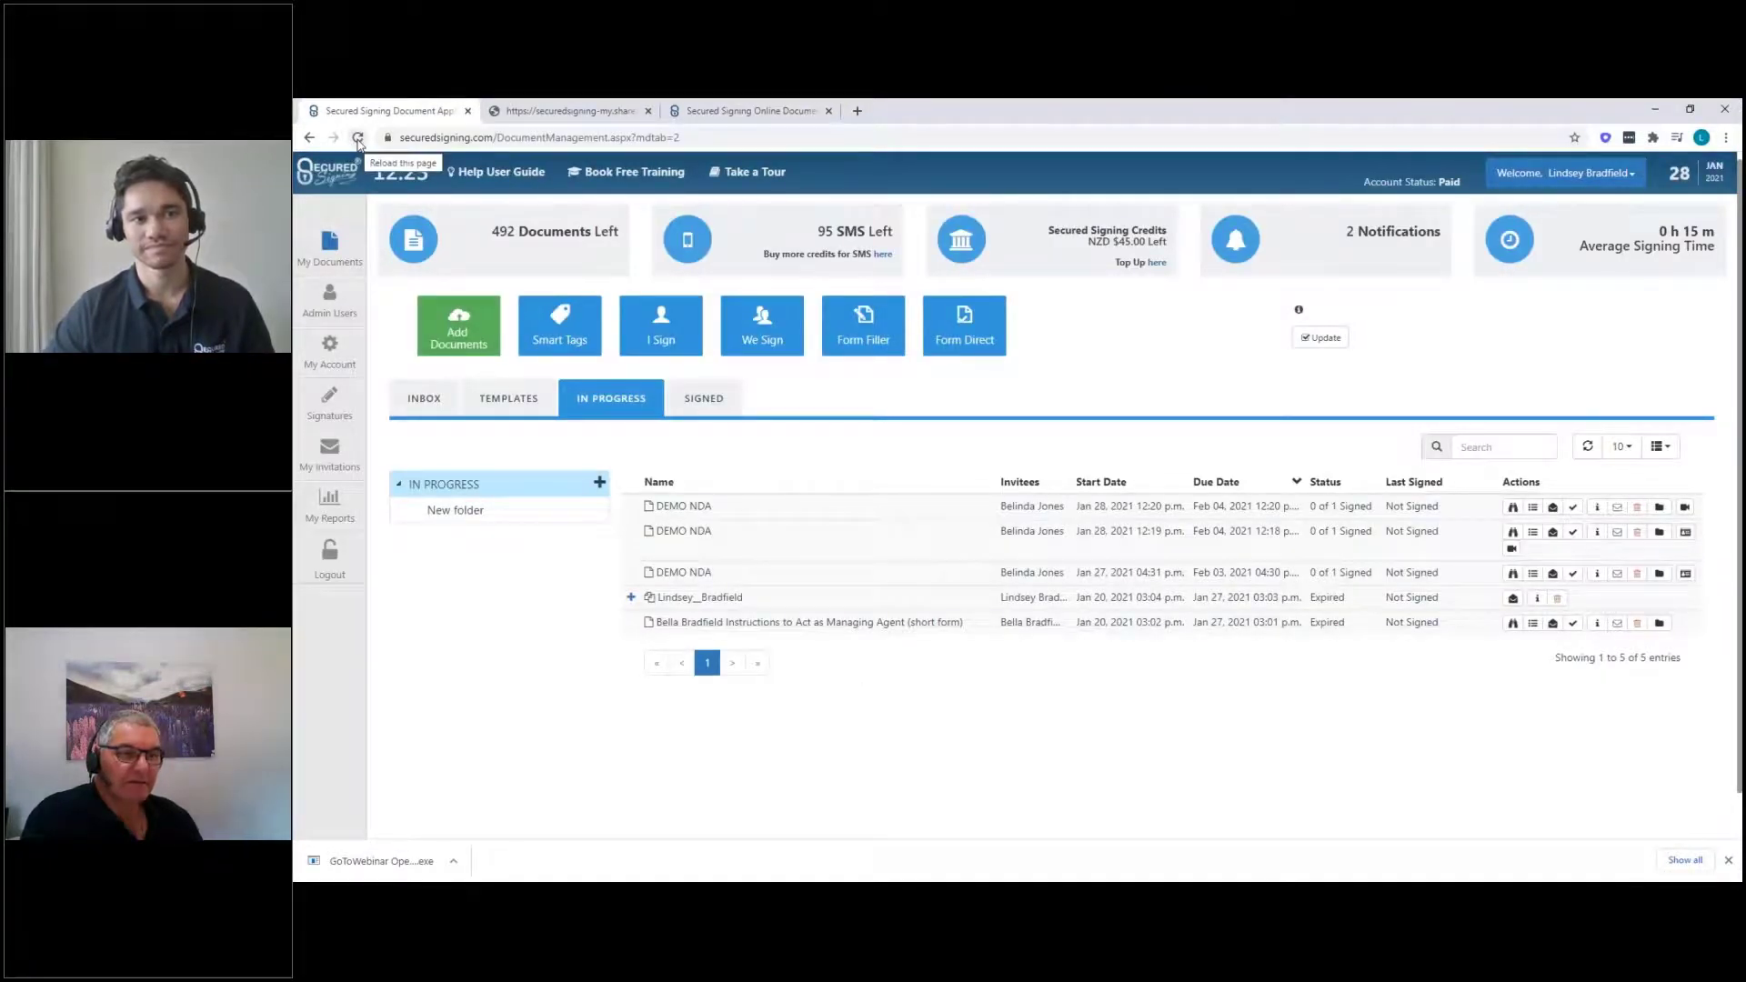
left_click(359, 140)
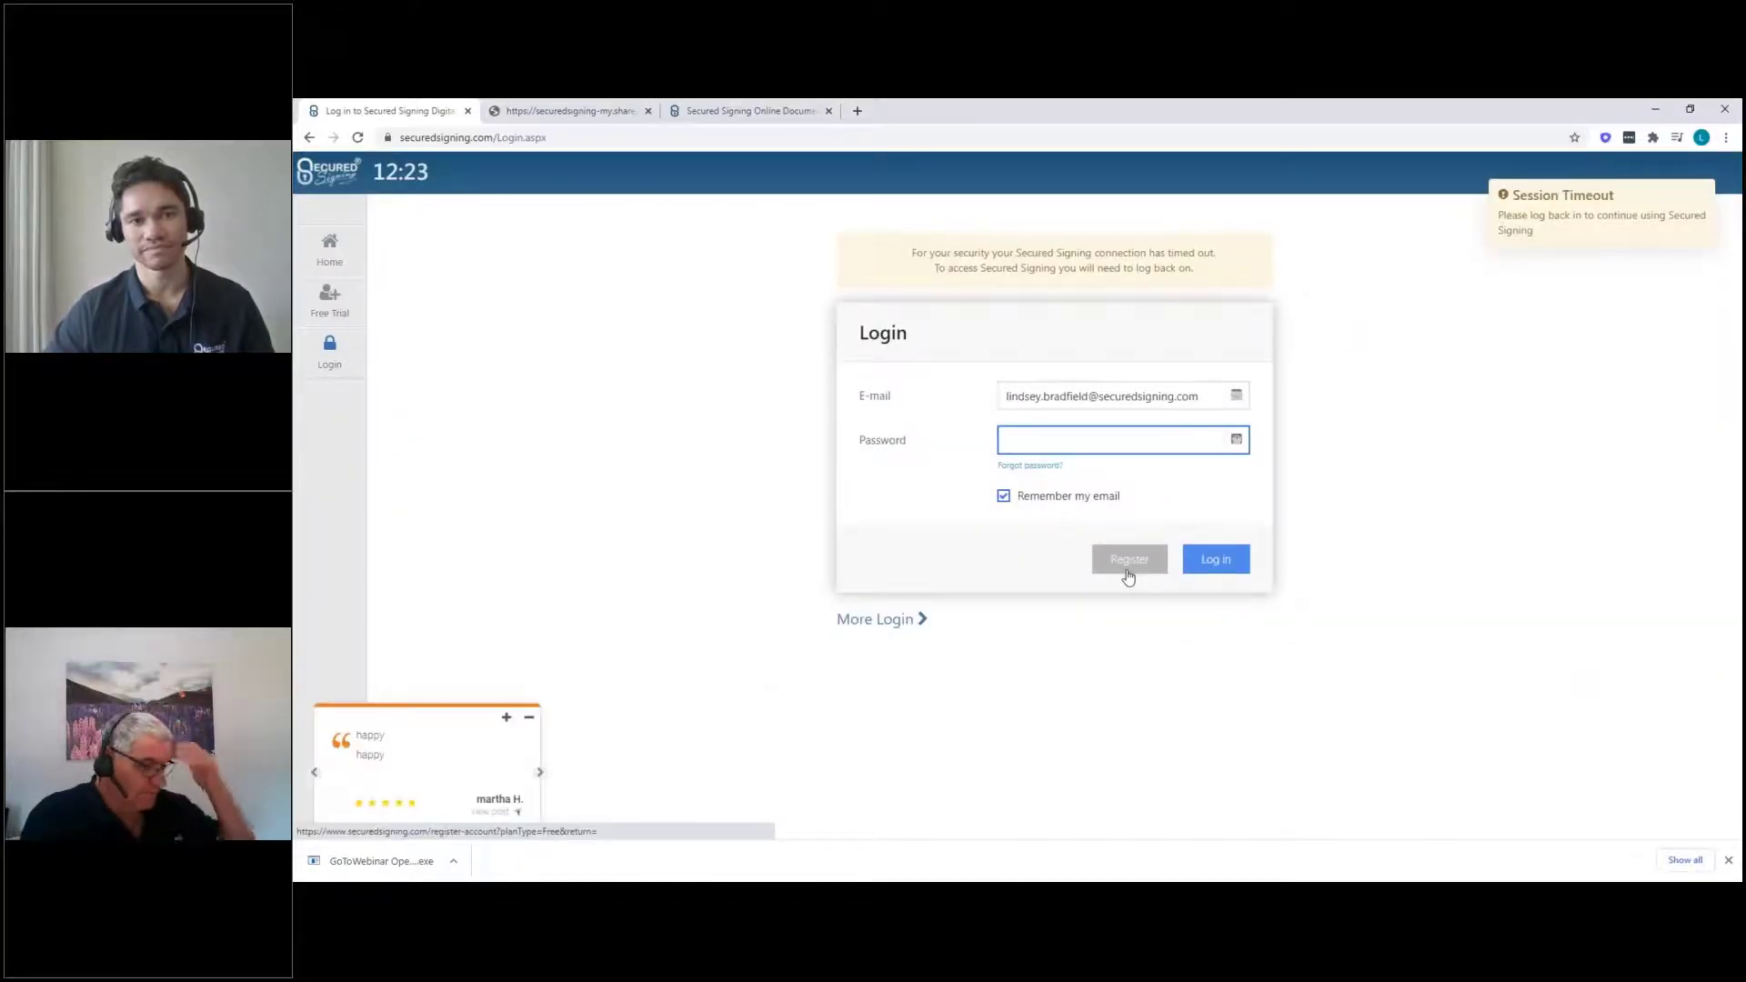
type("•••••")
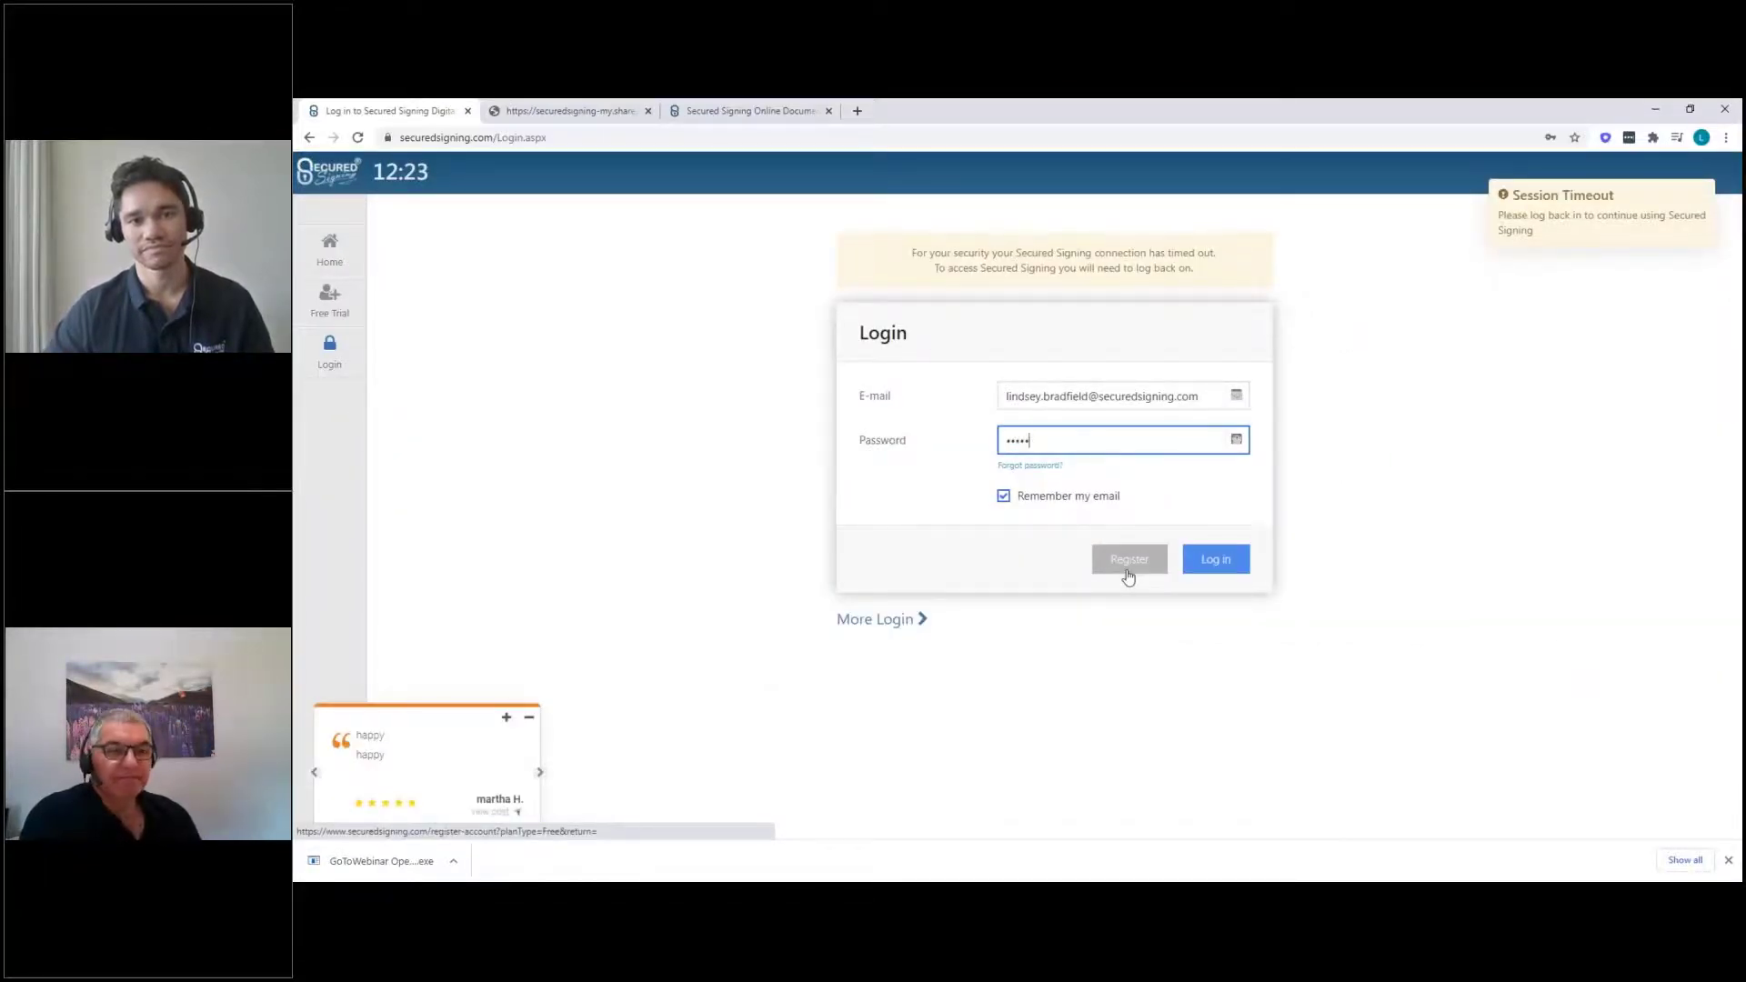
type("••••••••")
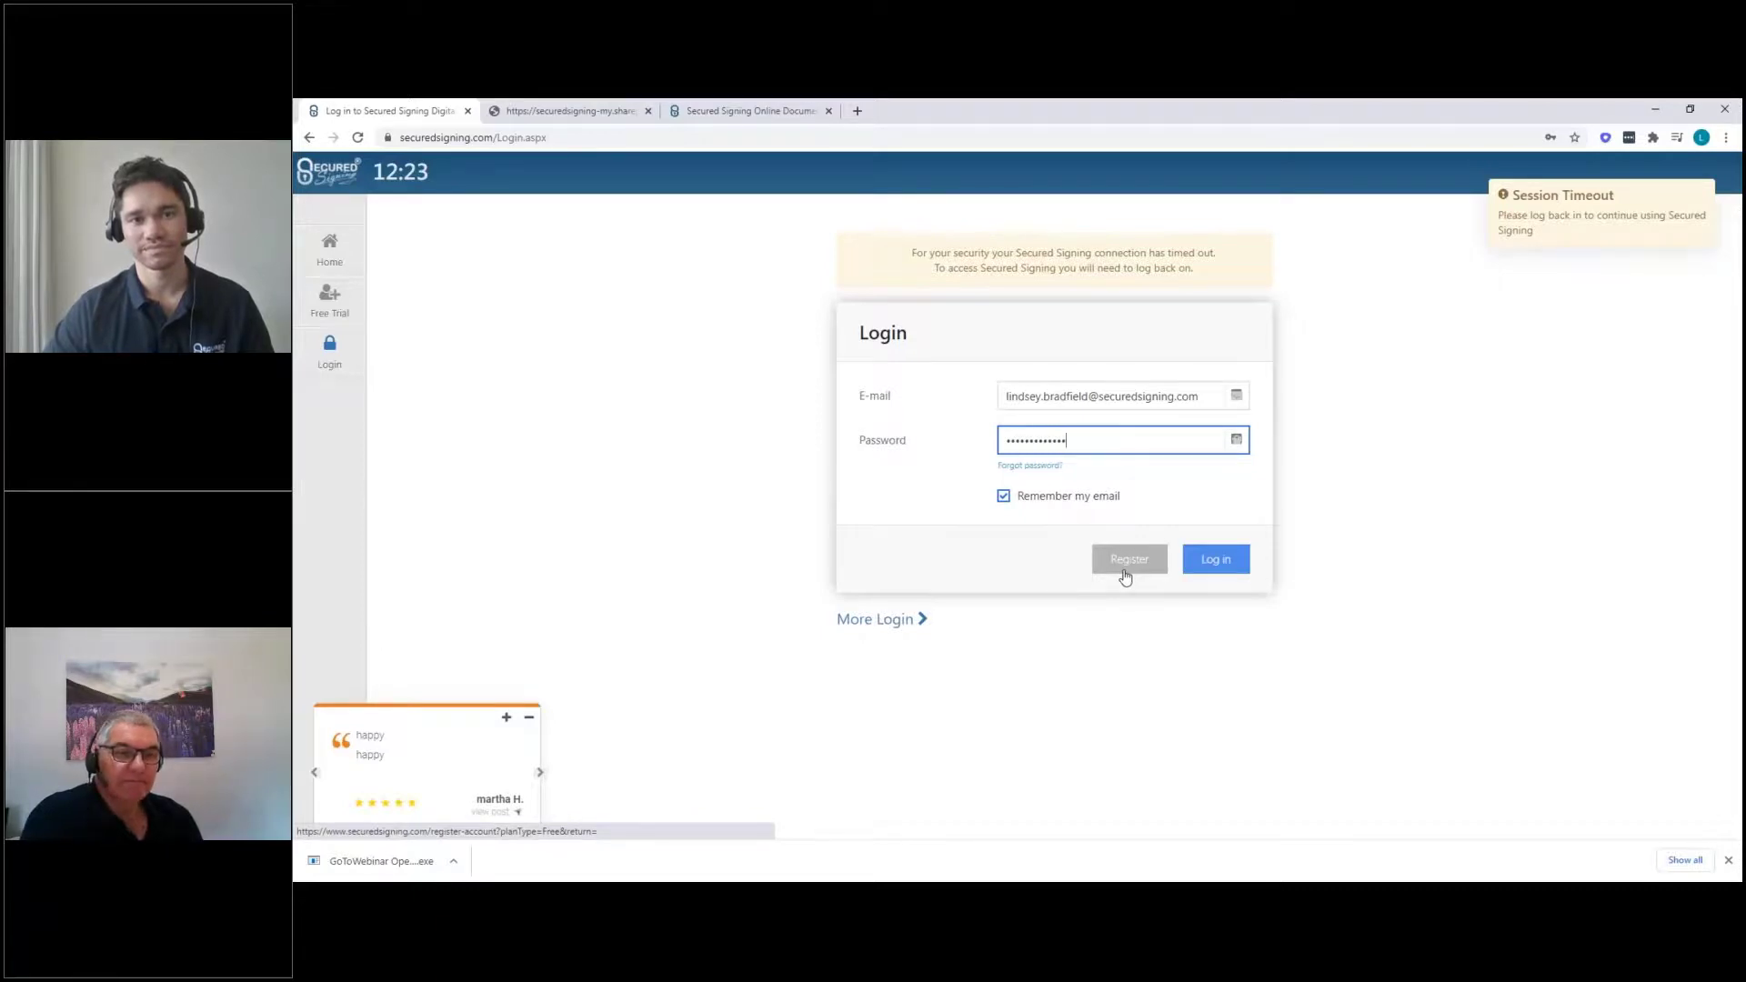
left_click(1219, 557)
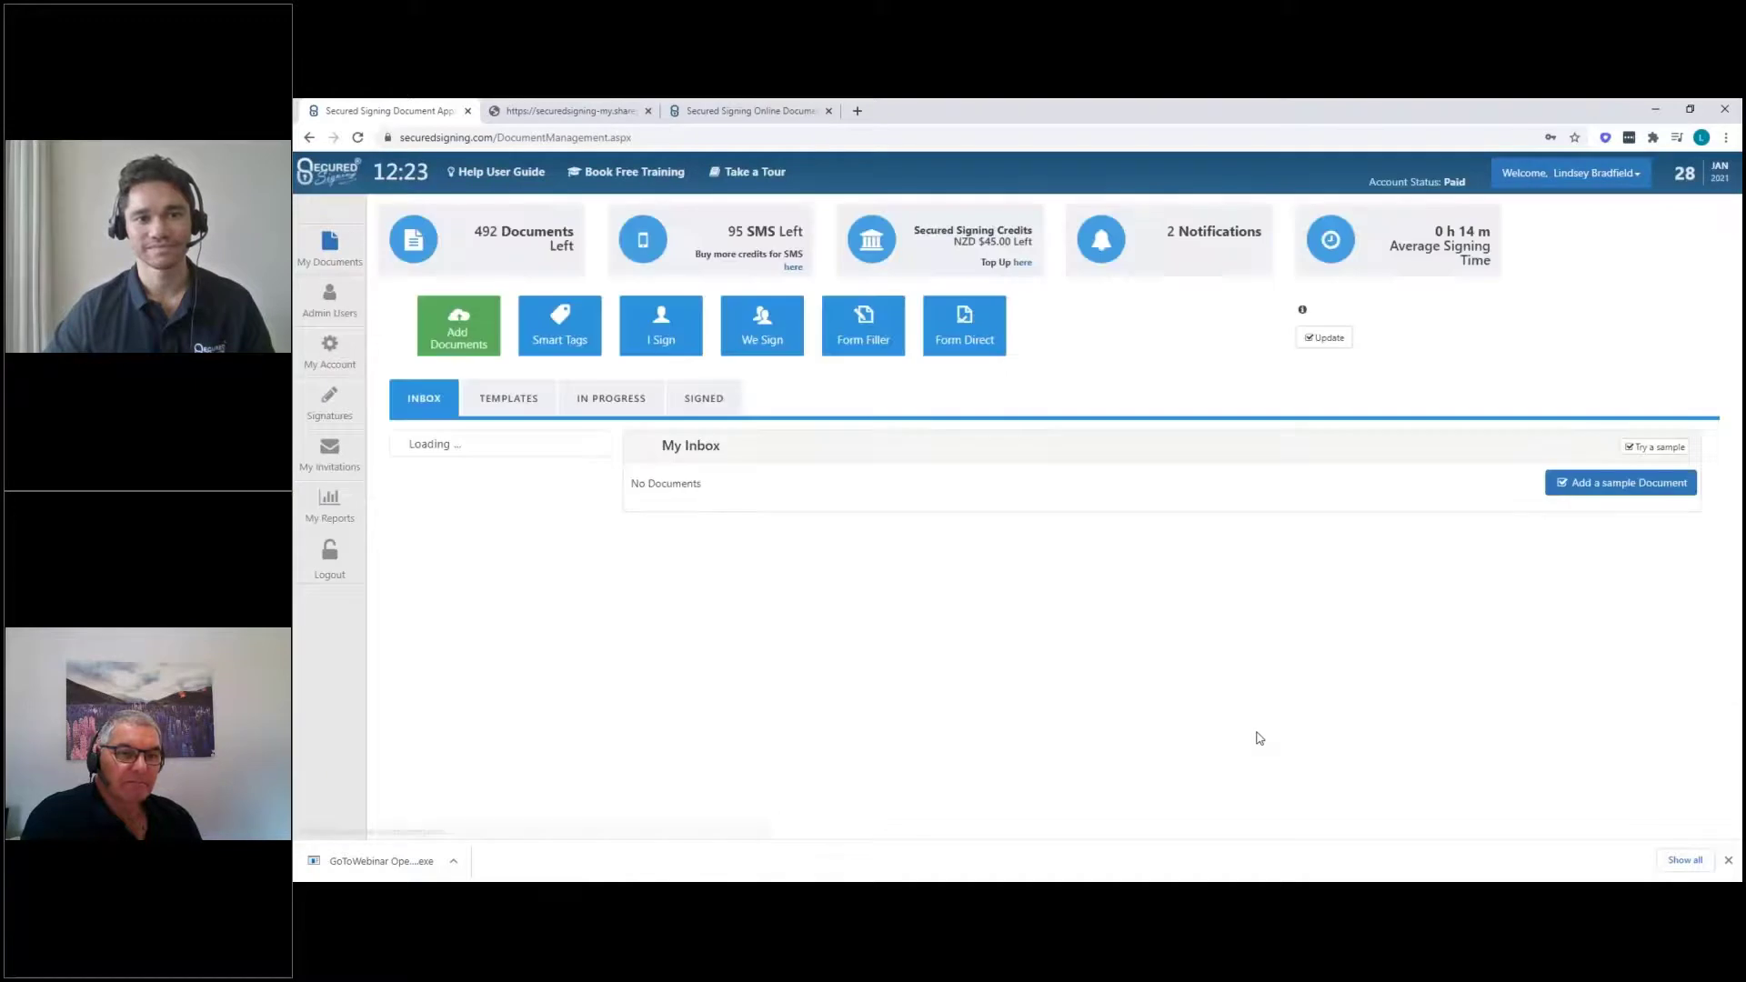
- Check DEMO NDA shows Complete in the Signed list, then switch to its completion email
left_click(705, 400)
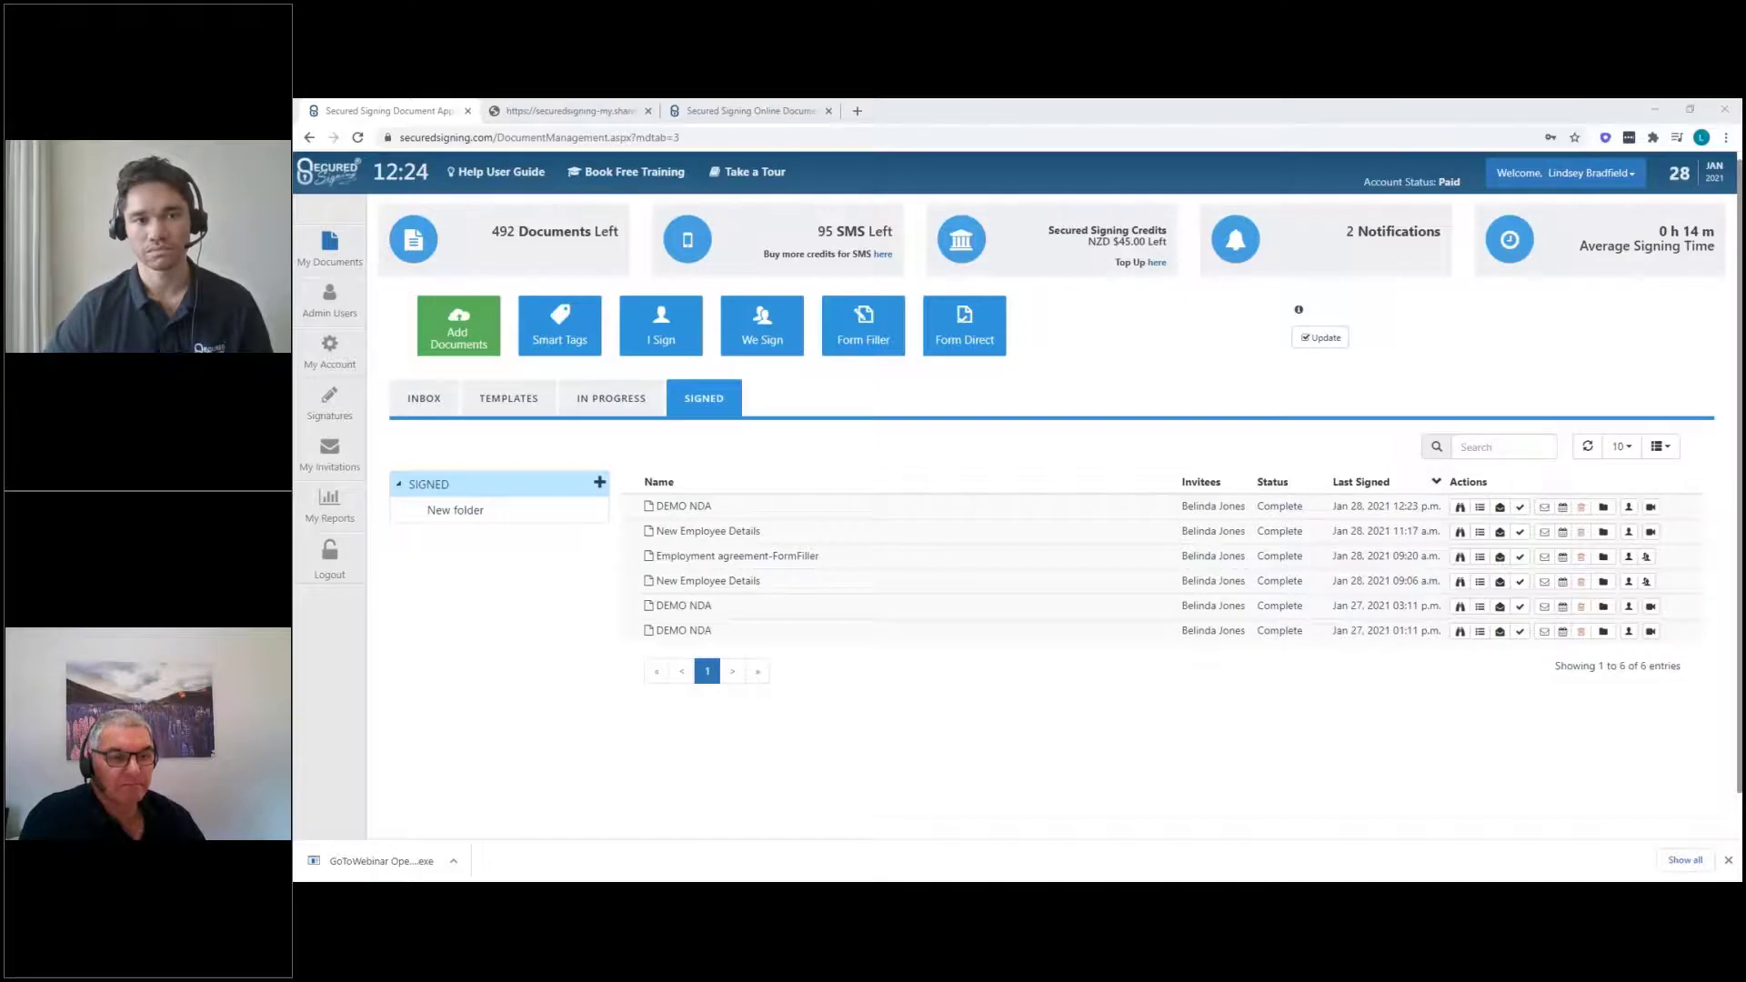
key("alt+Tab")
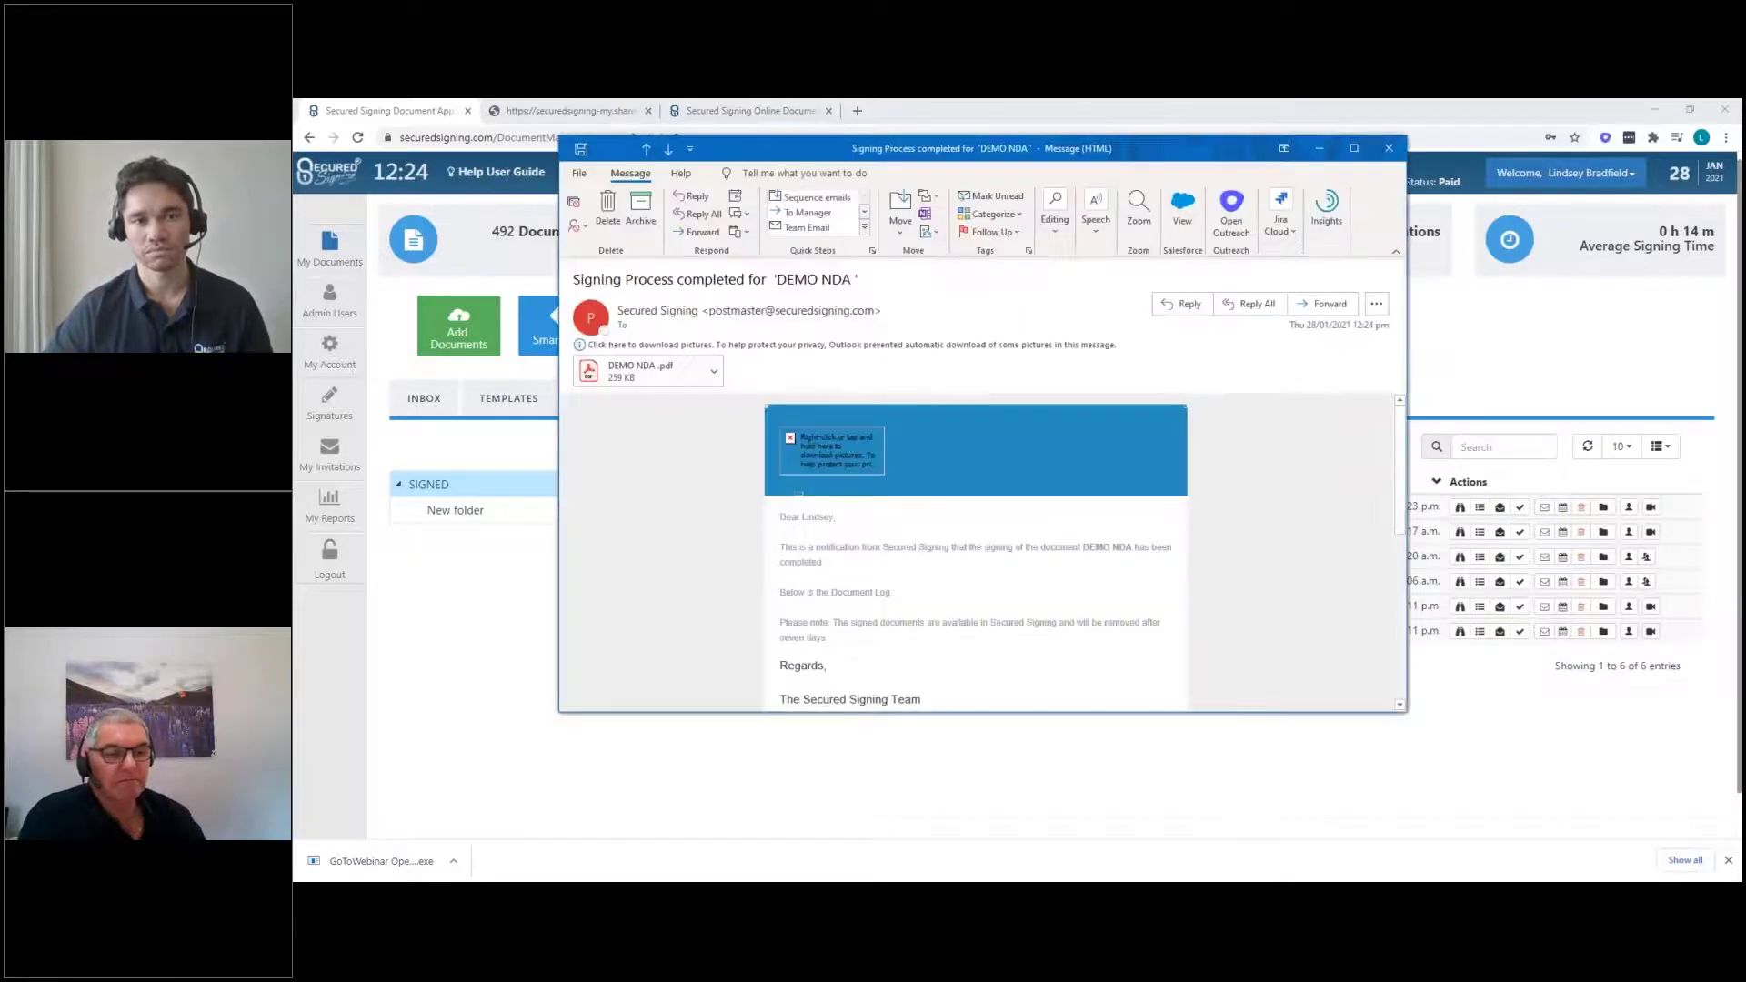
- Maximize the email, download its pictures, scroll through the log, and open the DEMO NDA.pdf attachment
left_click(1352, 150)
right_click(886, 428)
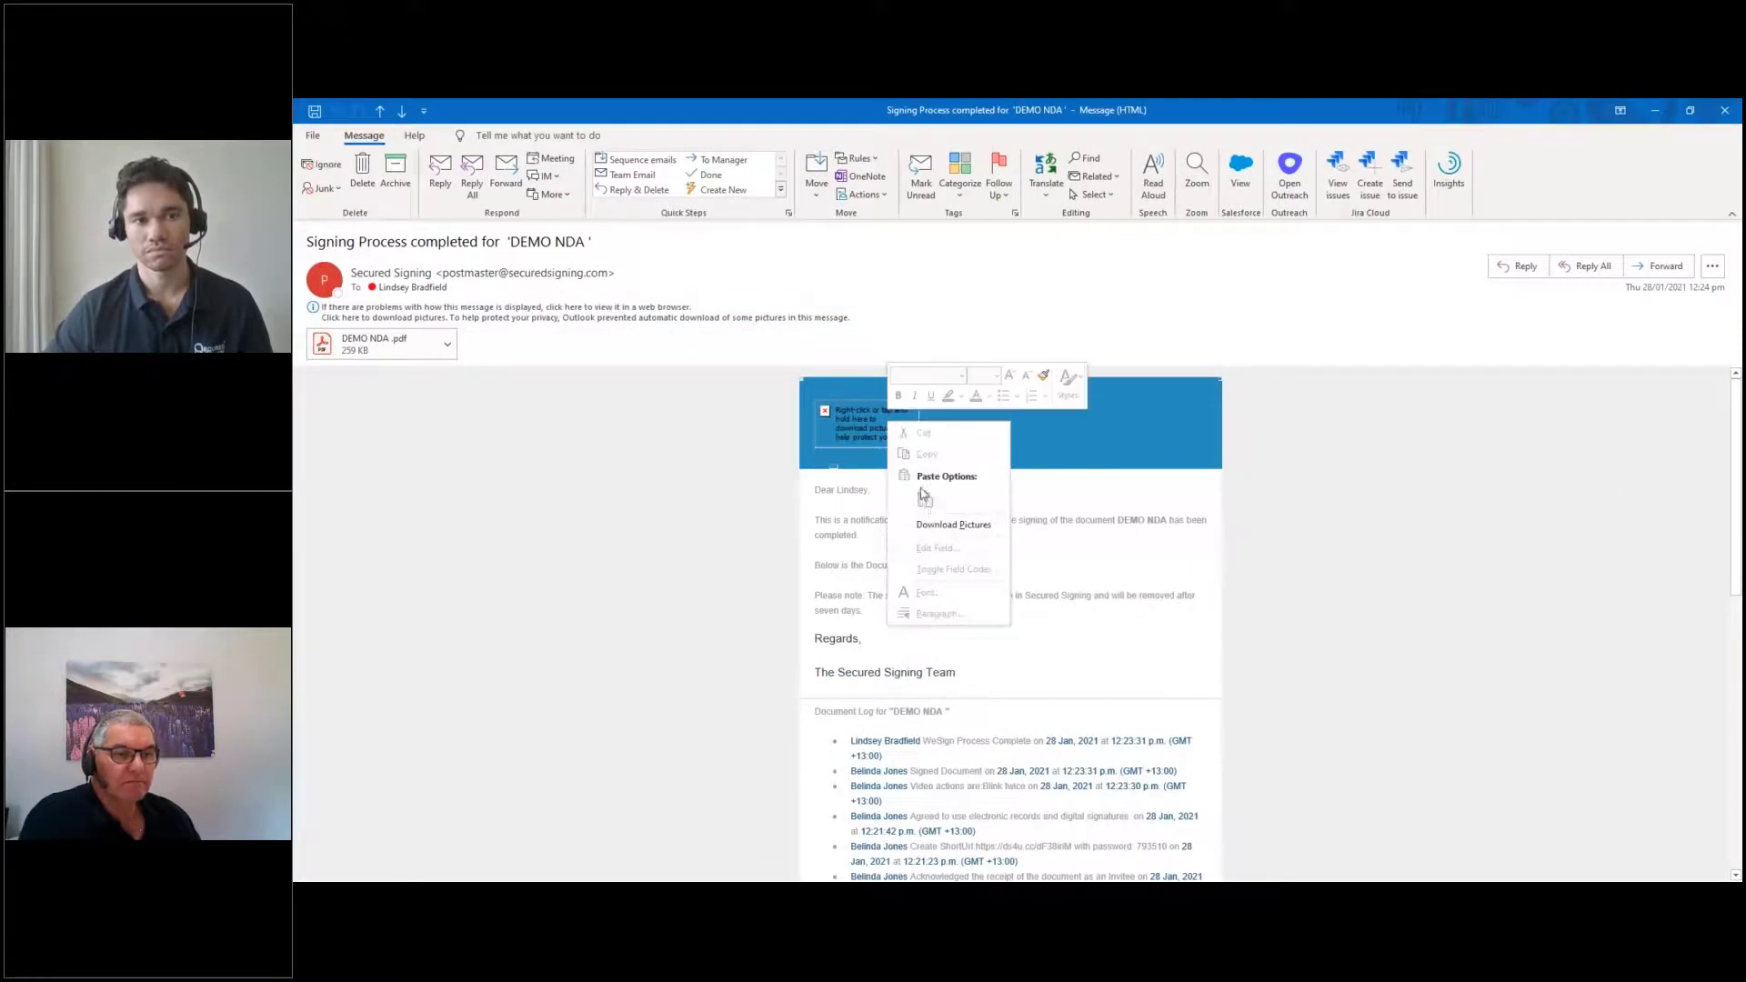
left_click(946, 526)
left_click_drag(1728, 418, 1713, 589)
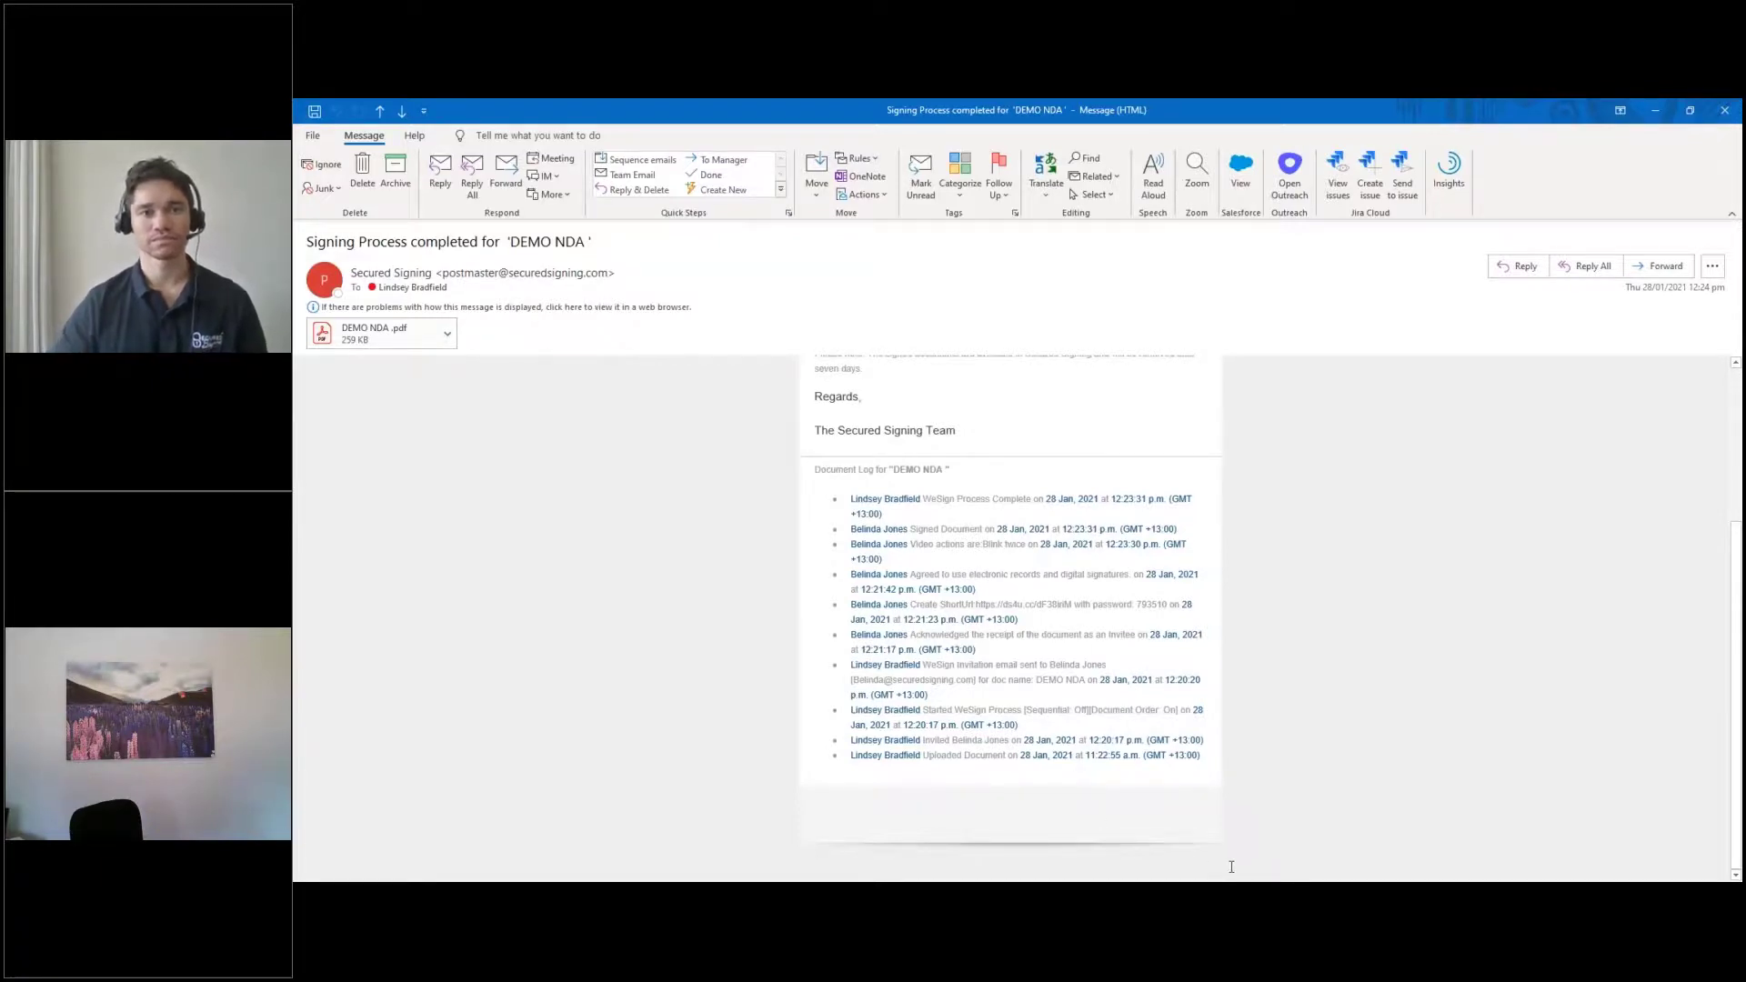
left_click(393, 334)
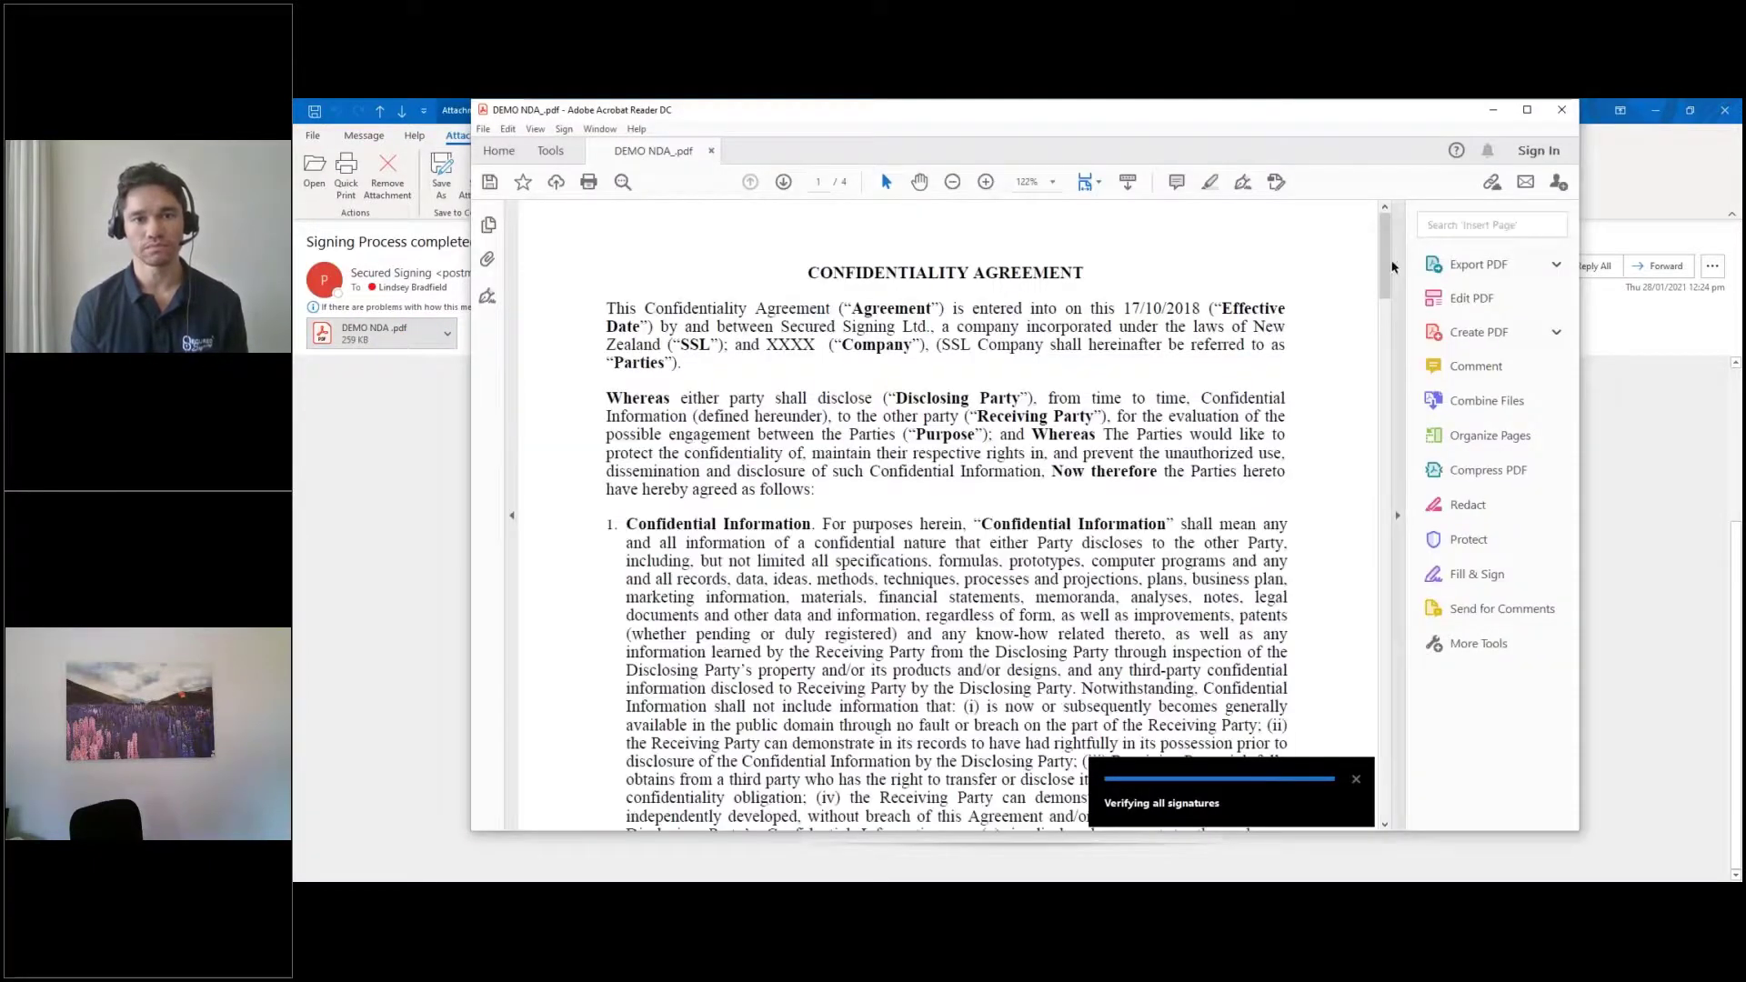
- Verify the Candidate signature on page 3 is valid and unmodified, then minimize Acrobat
mouse_move(1386, 279)
left_mouse_down()
mouse_move(1384, 635)
mouse_move(1383, 605)
left_mouse_up()
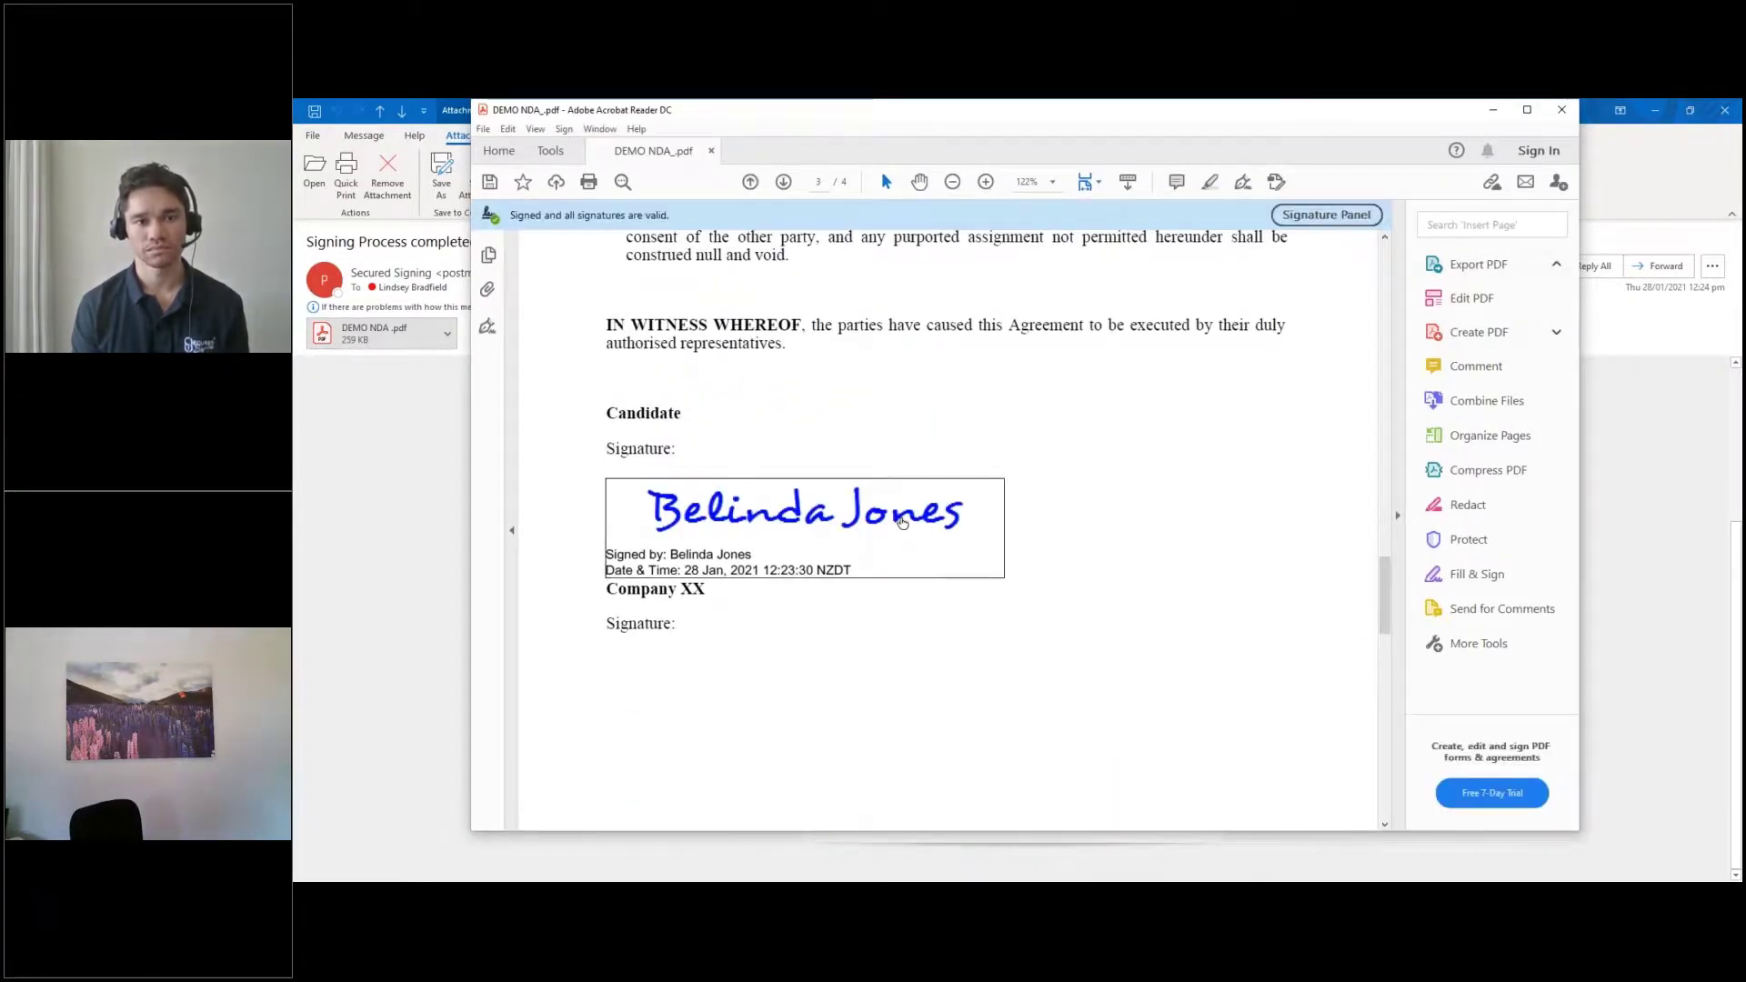
left_click(902, 521)
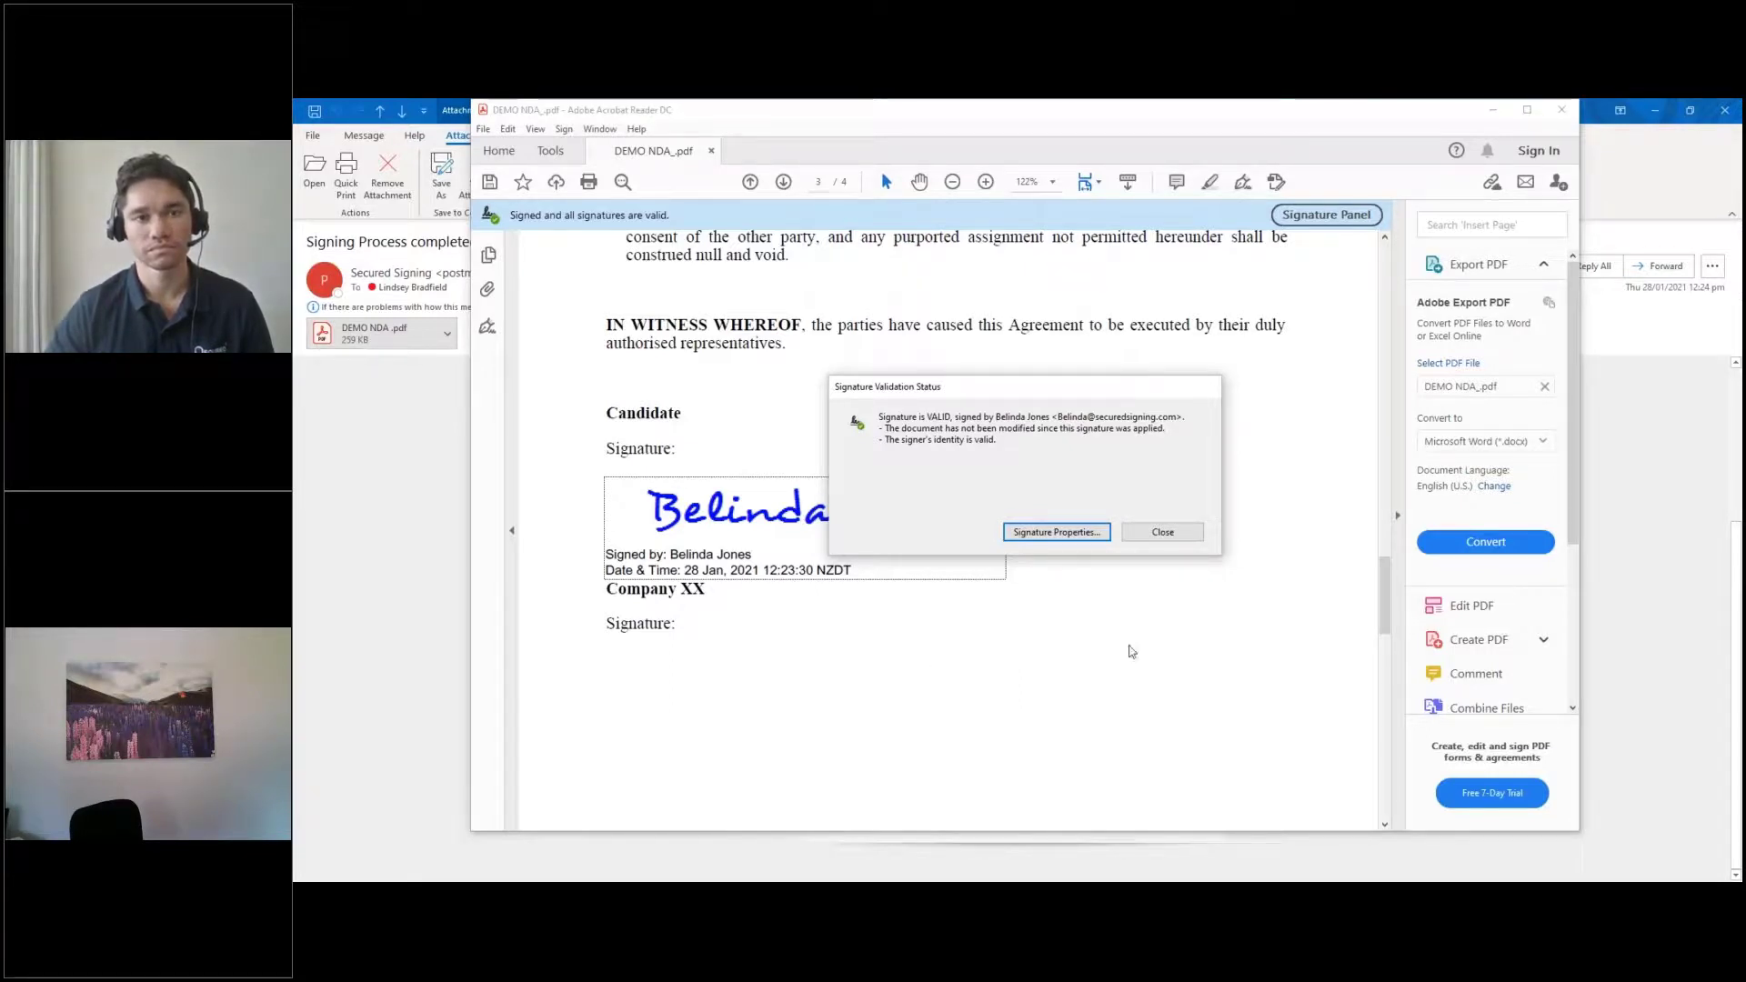
left_click(1163, 535)
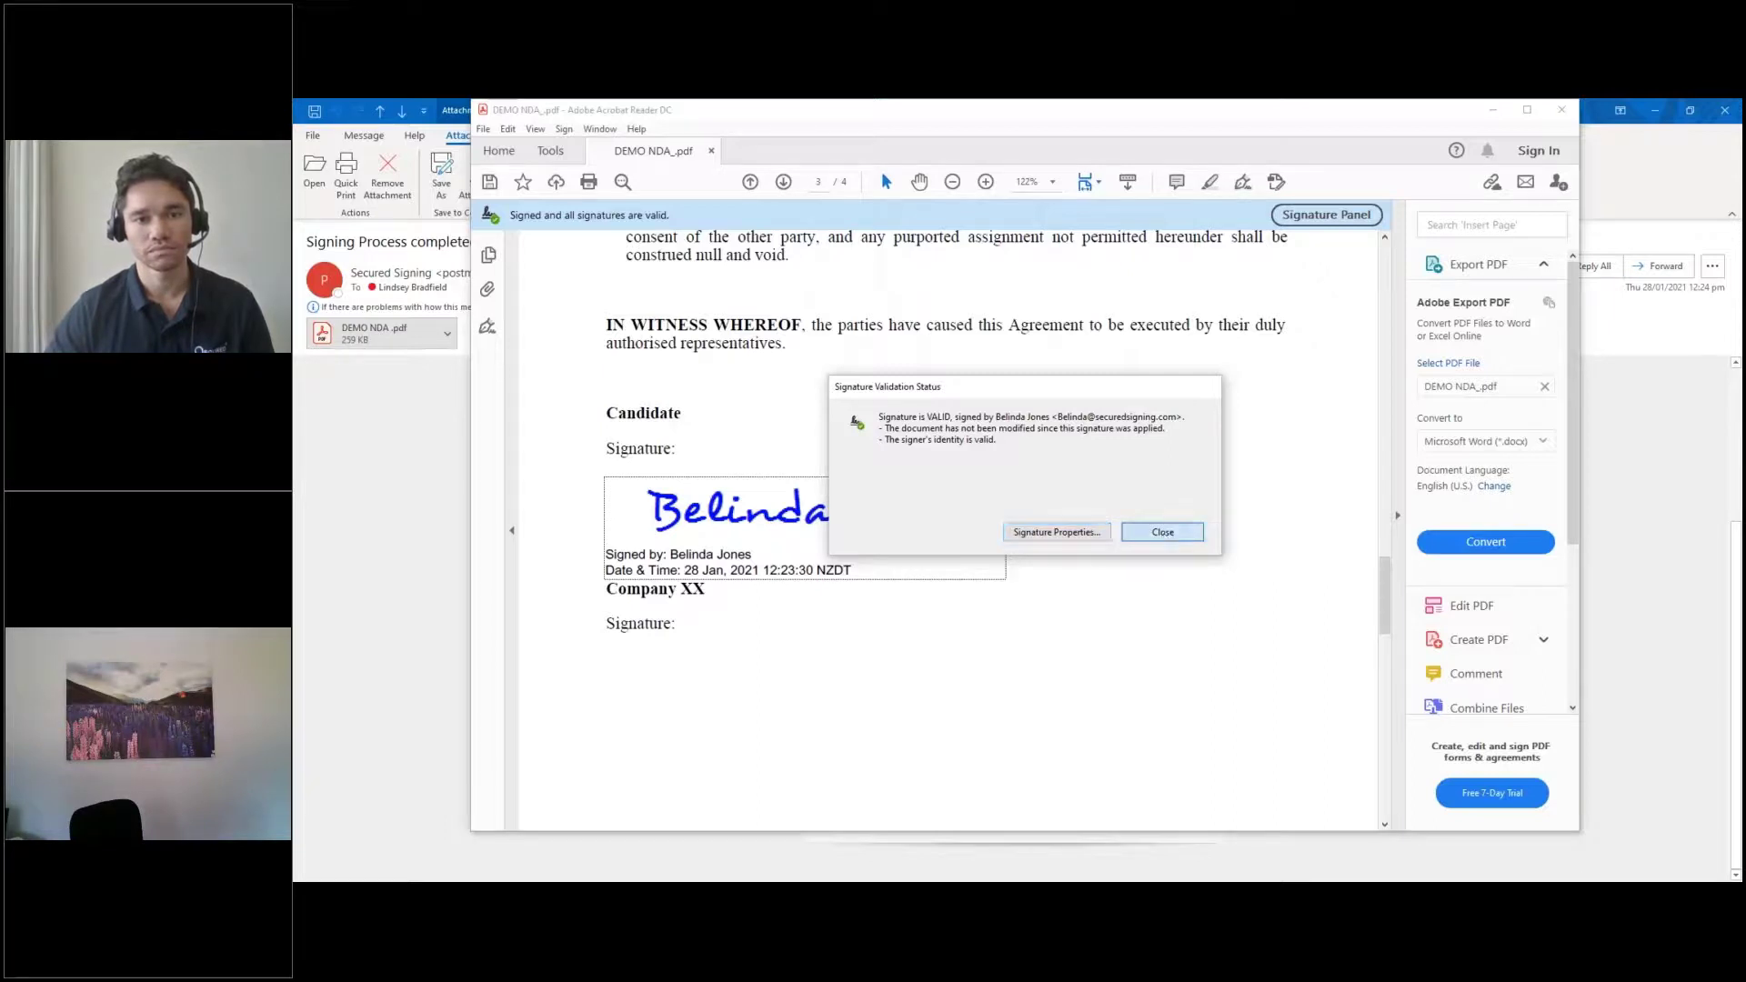
left_click(1494, 110)
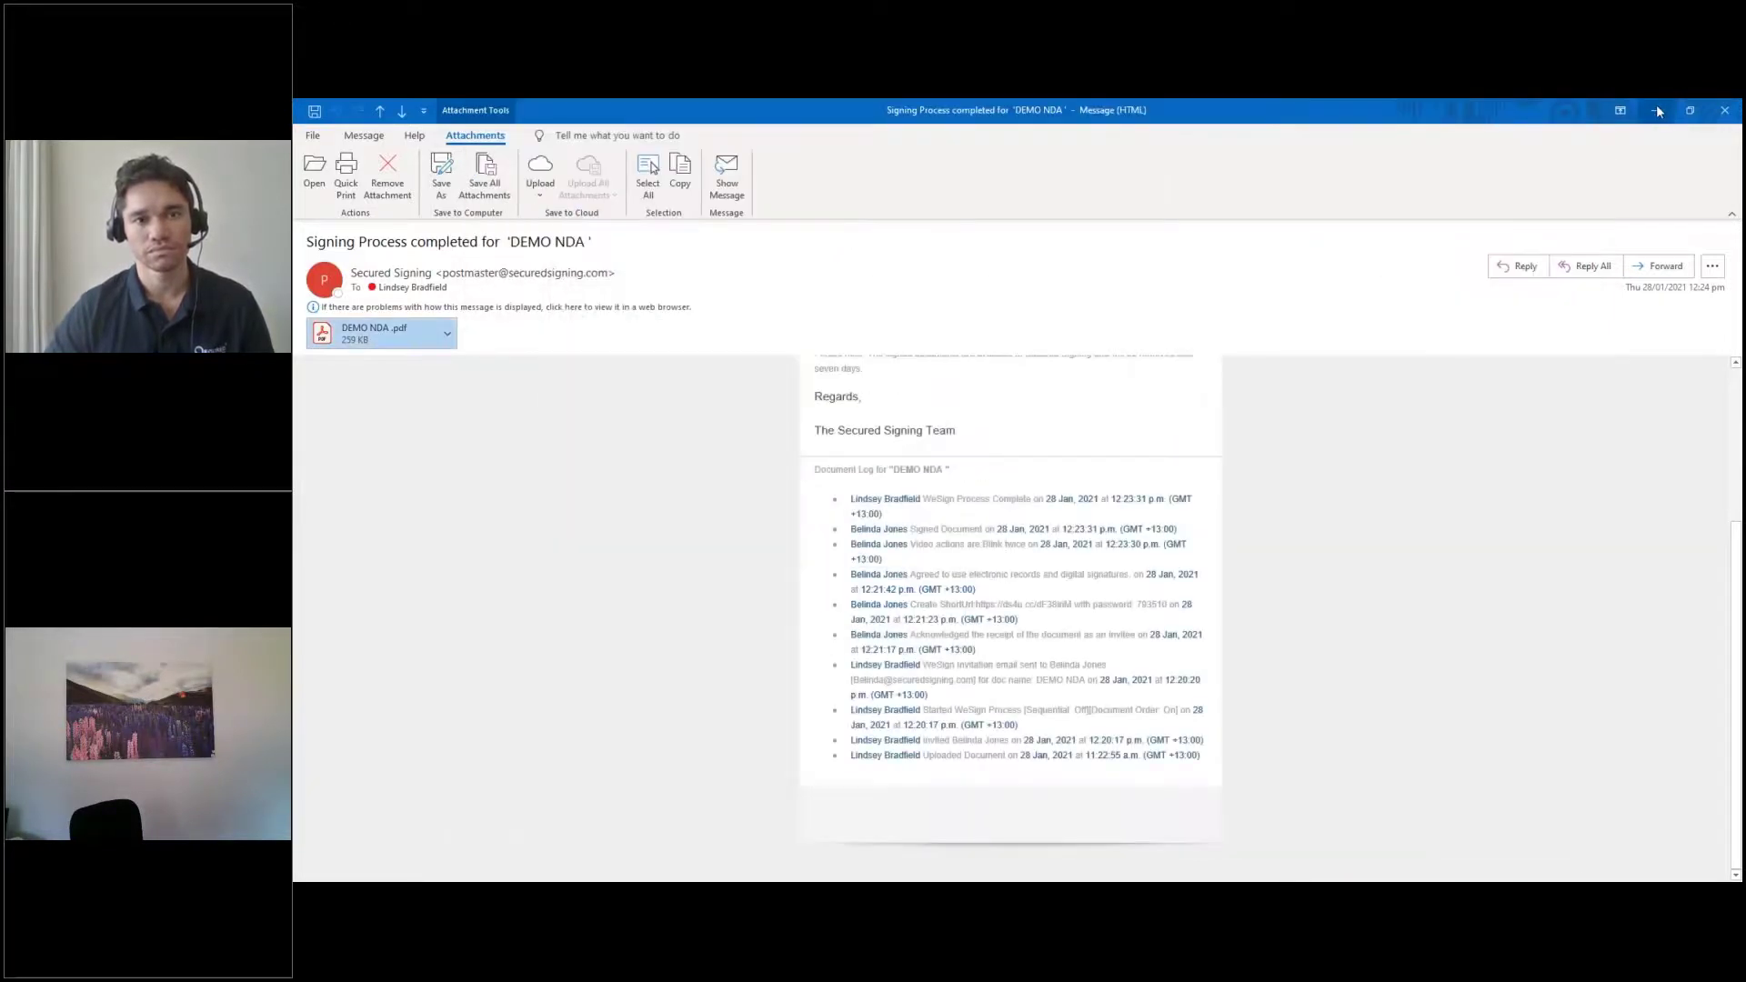
- Minimize the Outlook message and switch to the Chrome tab with the SharePoint ID verification video
left_click(1655, 110)
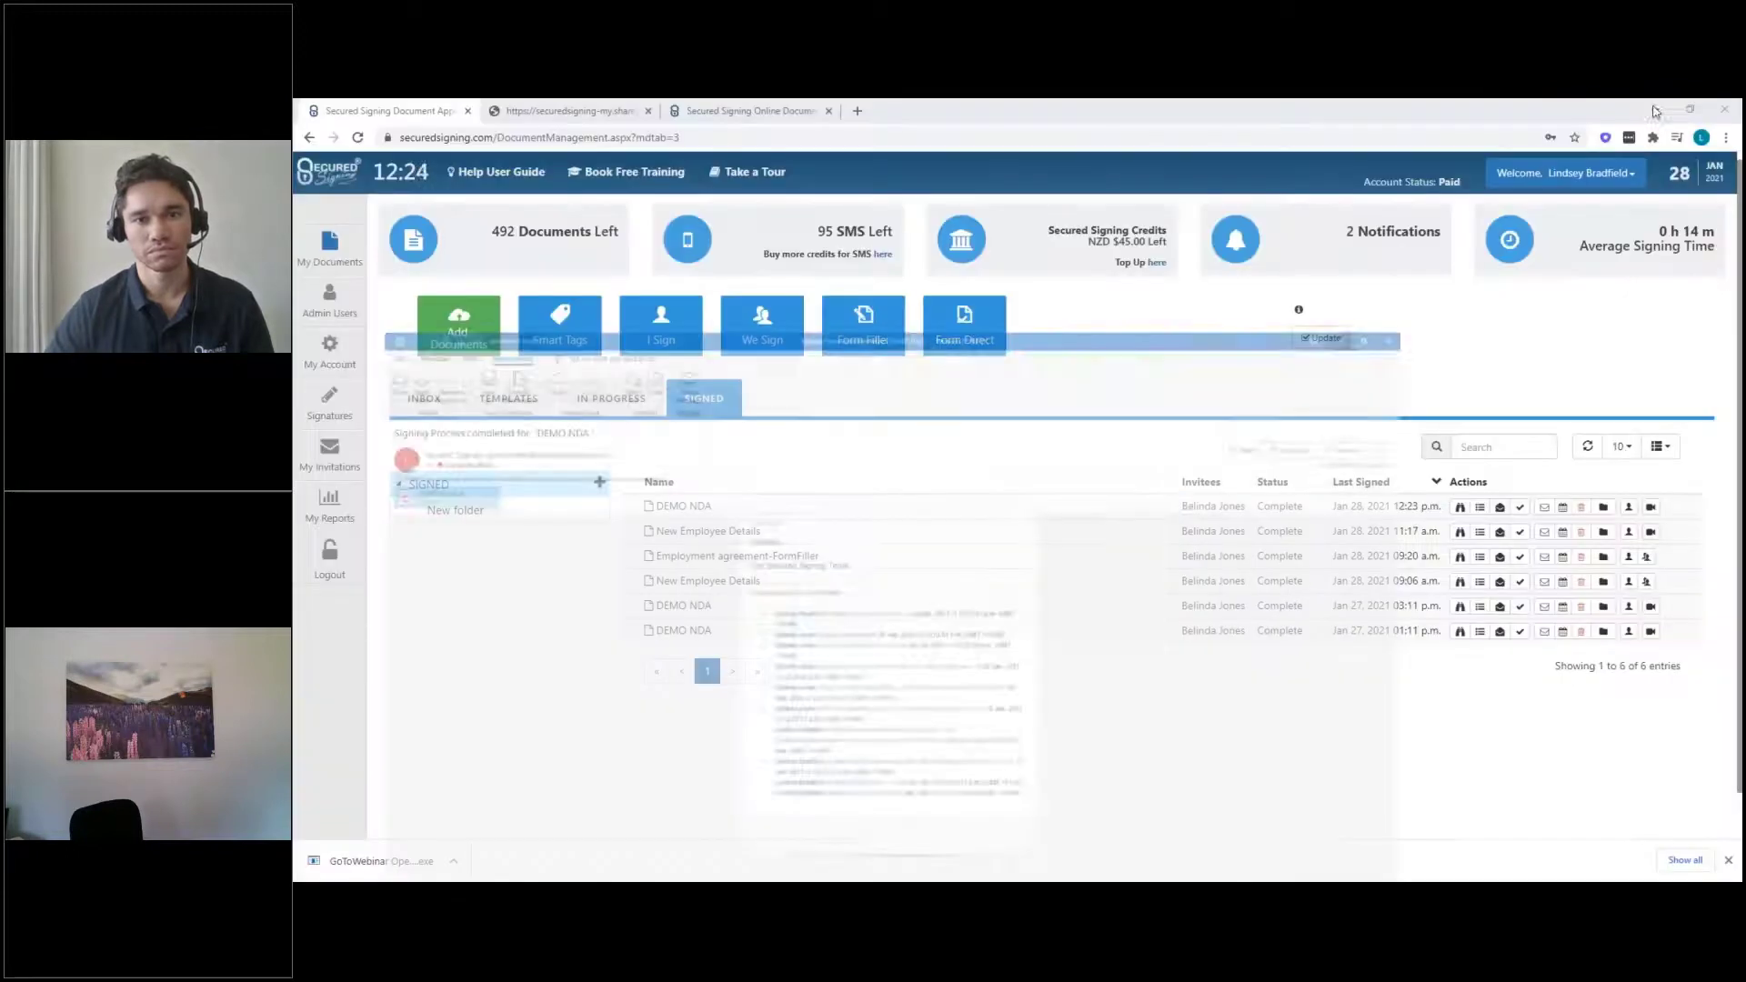
left_click(587, 112)
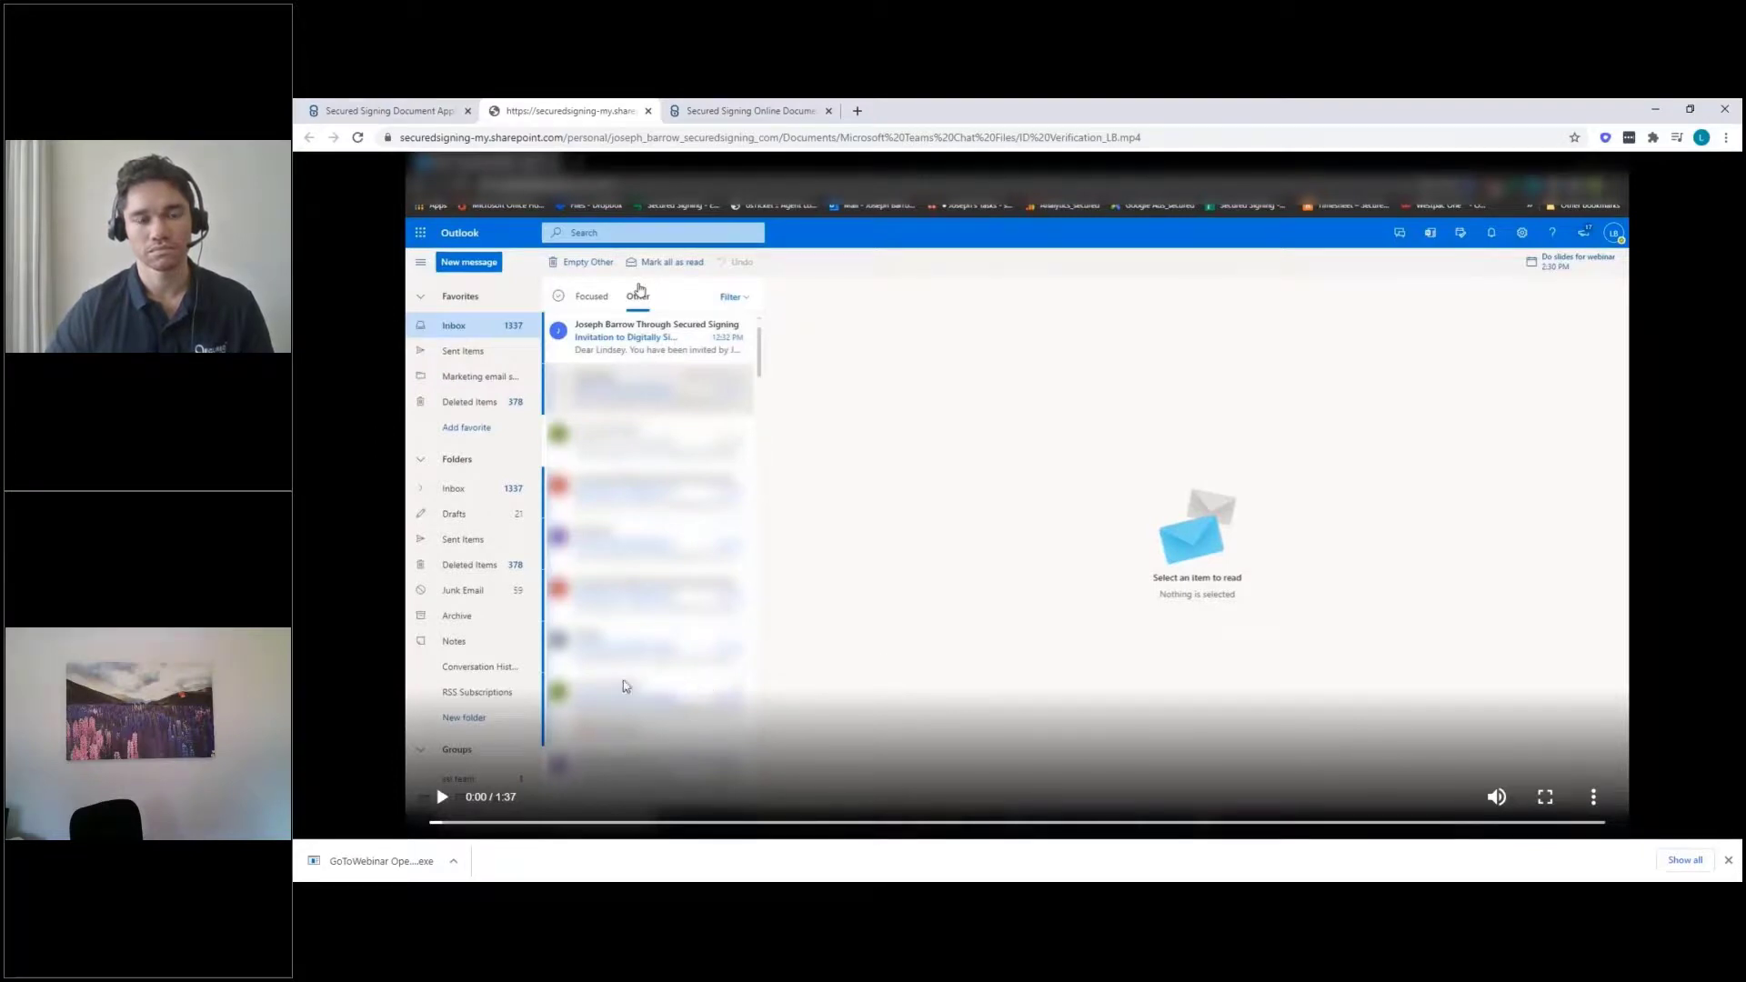
- Play the 1:37 ID verification video to the end, then switch to the Q&A slide
left_click(441, 798)
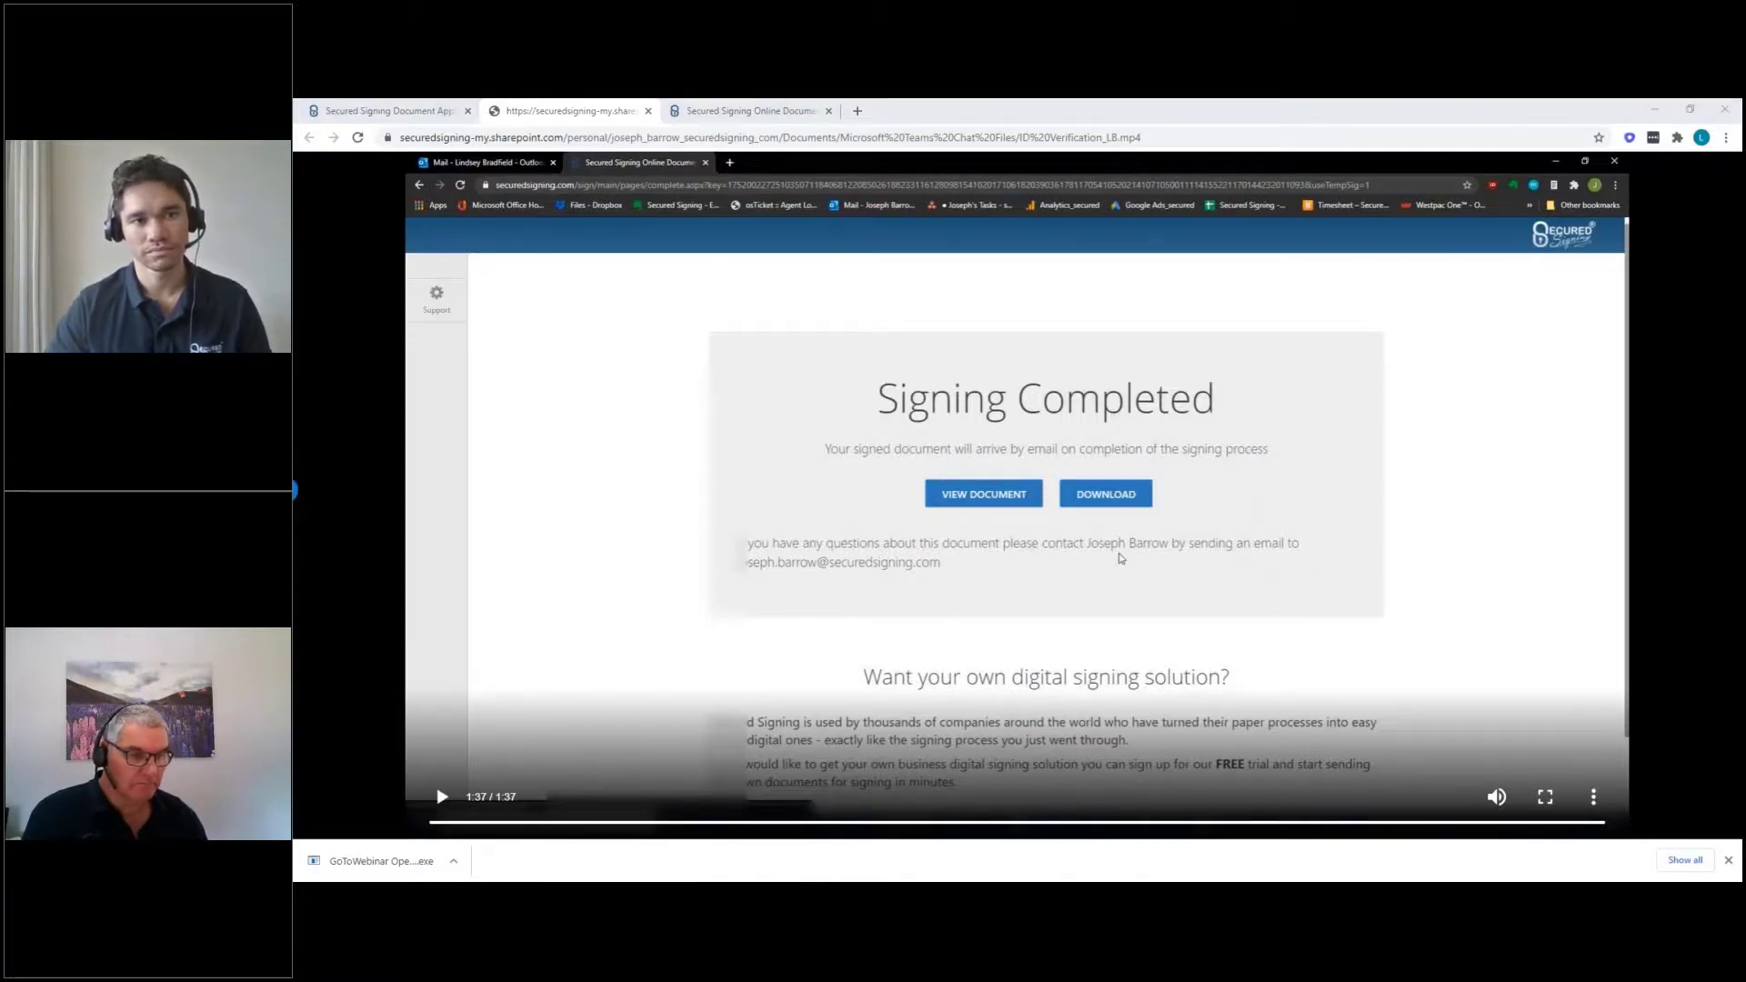
key("alt+Tab")
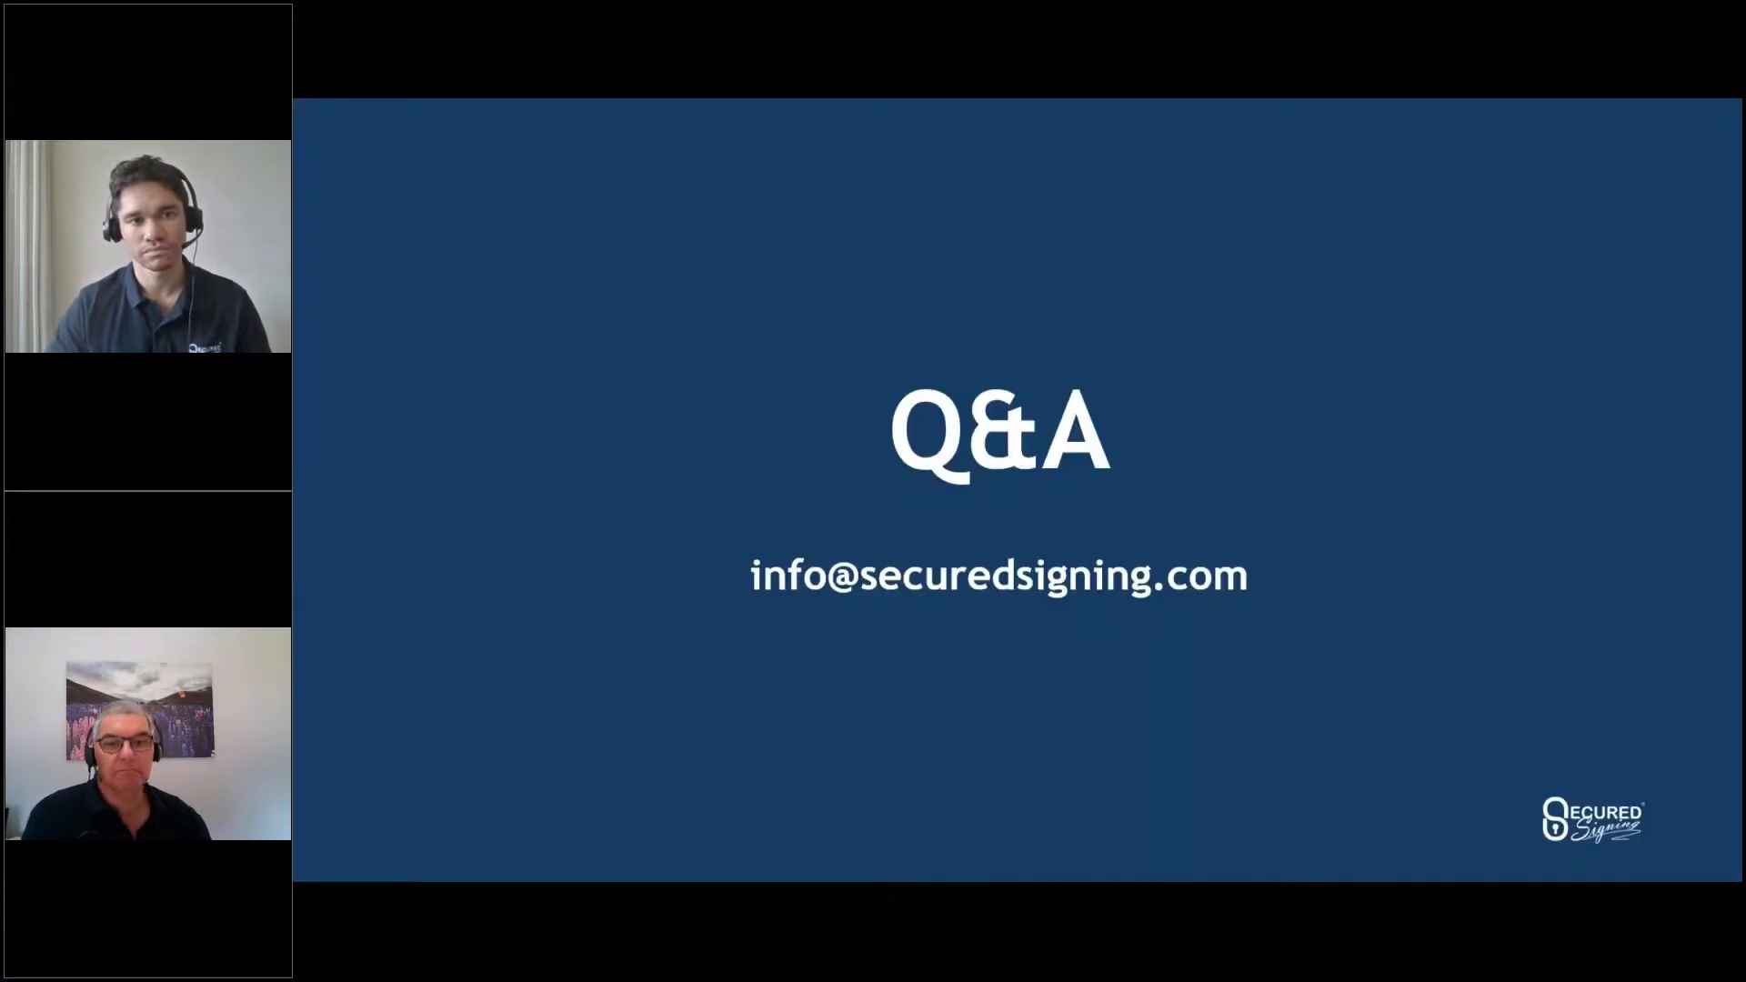